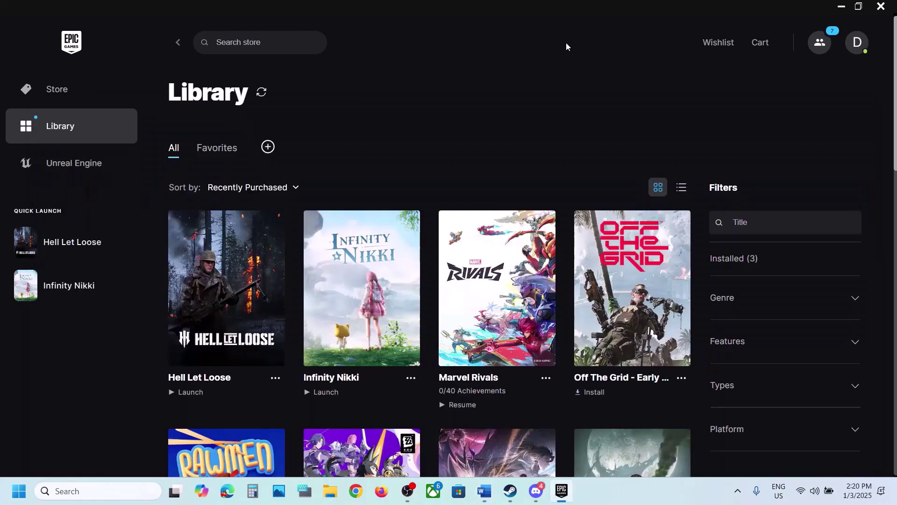
Switch to Steam and reveal its Exit command, dismissing it without closing the client.
{"action": "left_click", "coordinate": [509, 491]}
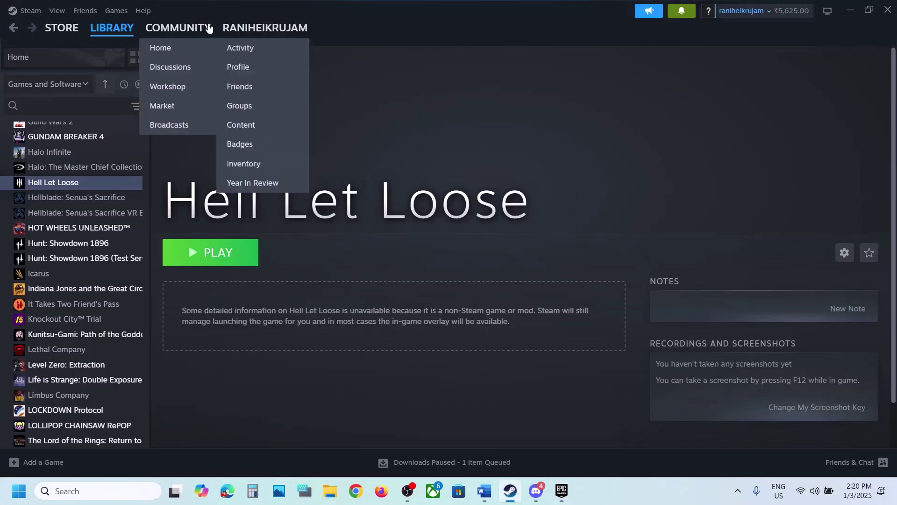
{"action": "left_click", "coordinate": [31, 10]}
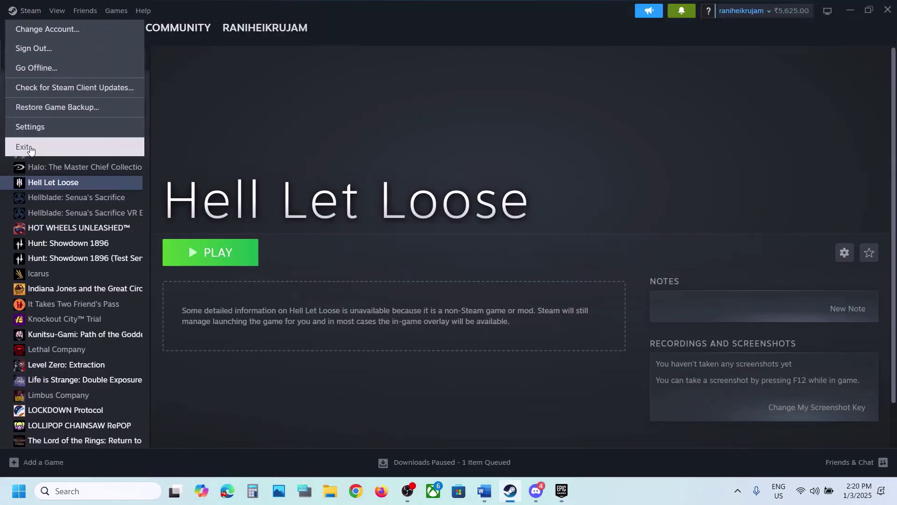
{"action": "left_click", "coordinate": [405, 130]}
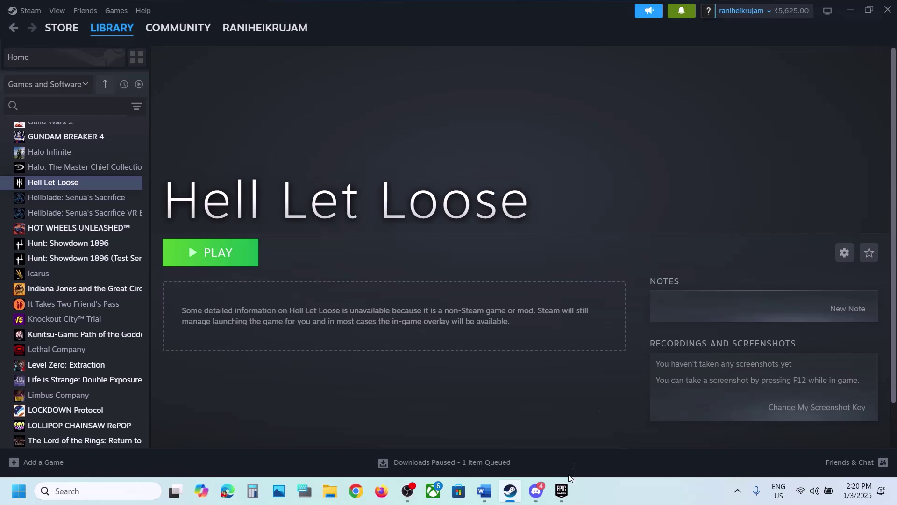
Switch to the Epic Games Launcher and reveal the Exit command of its background process, dismissing it without exiting.
{"action": "left_click", "coordinate": [562, 490]}
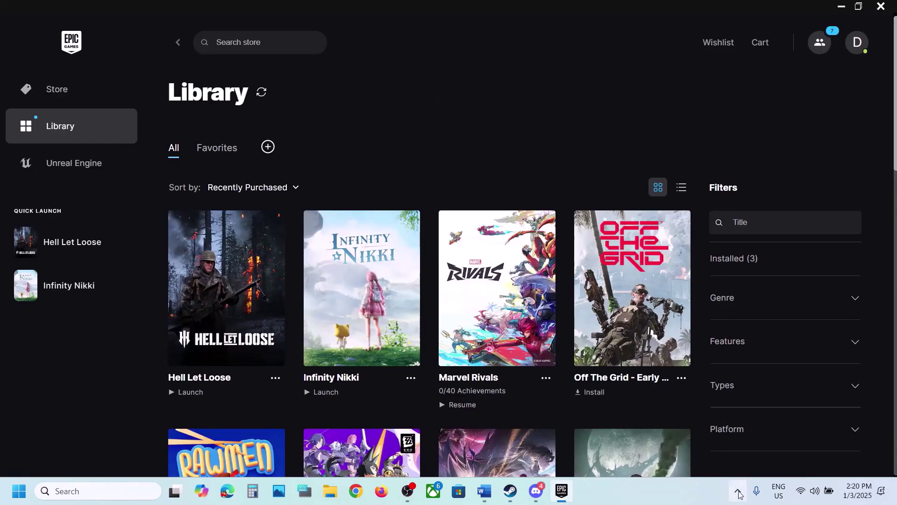
{"action": "left_click", "coordinate": [738, 492]}
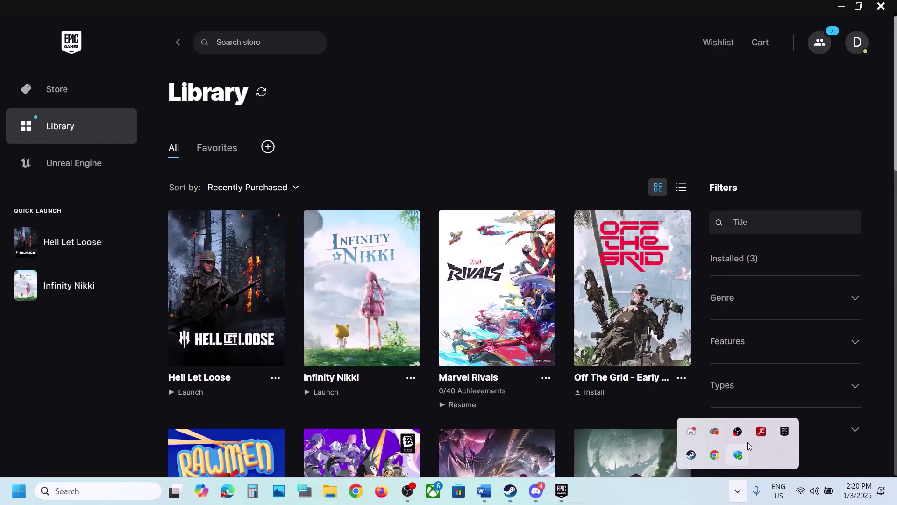
{"action": "right_click", "coordinate": [786, 440]}
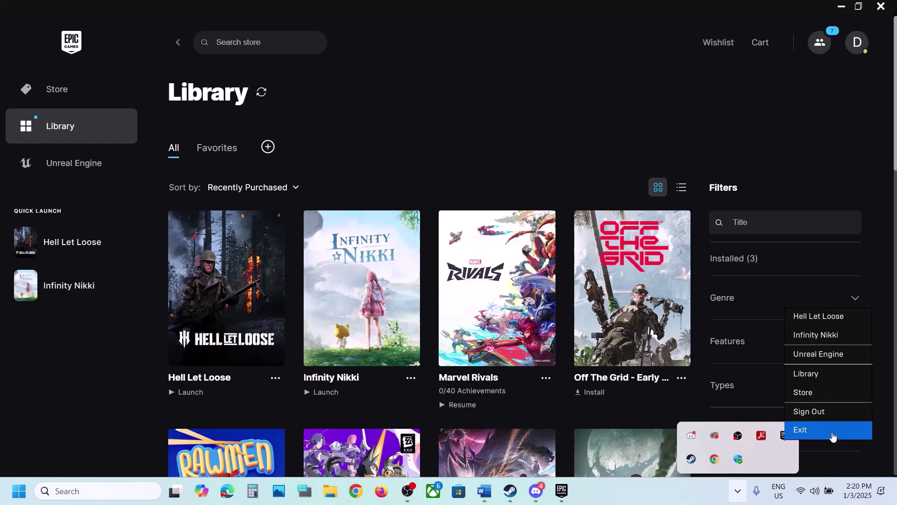
{"action": "left_click", "coordinate": [531, 69]}
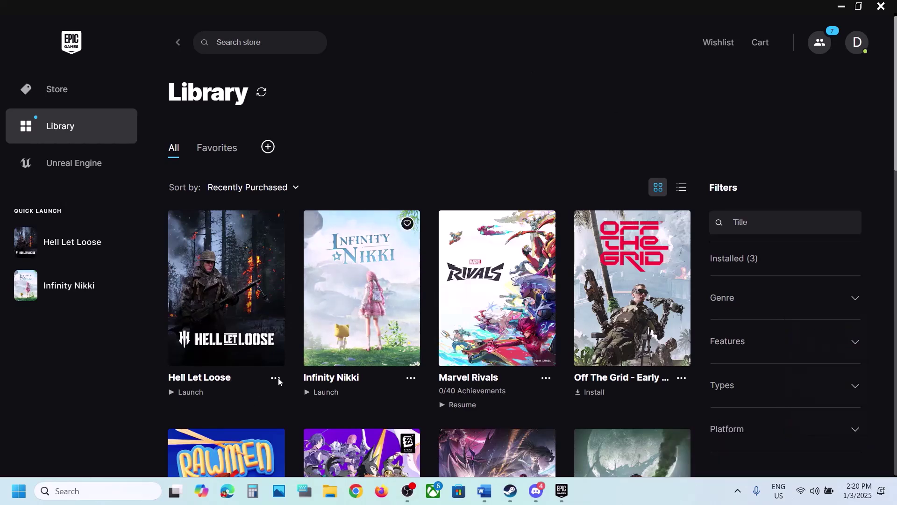
Search Windows for "steam" and show the Run as administrator option for the Steam app.
{"action": "left_click", "coordinate": [79, 490]}
{"action": "type", "text": "steam"}
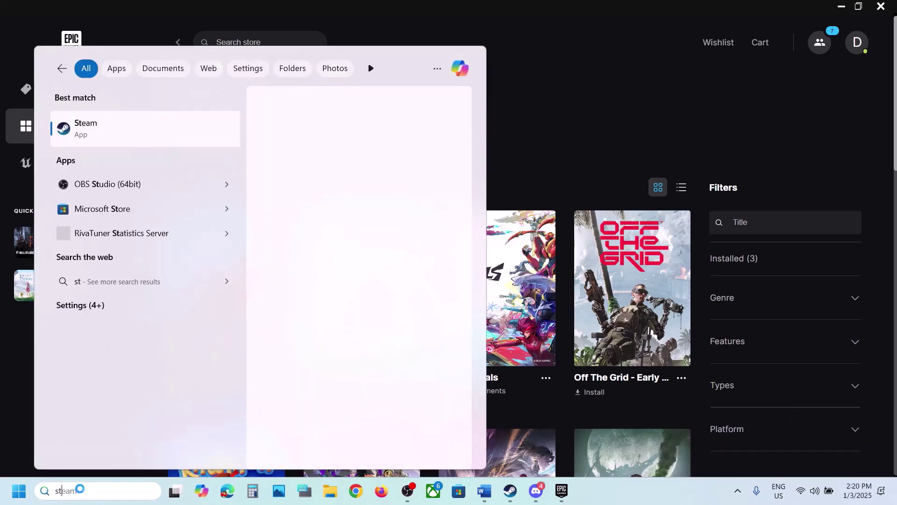
{"action": "right_click", "coordinate": [96, 132]}
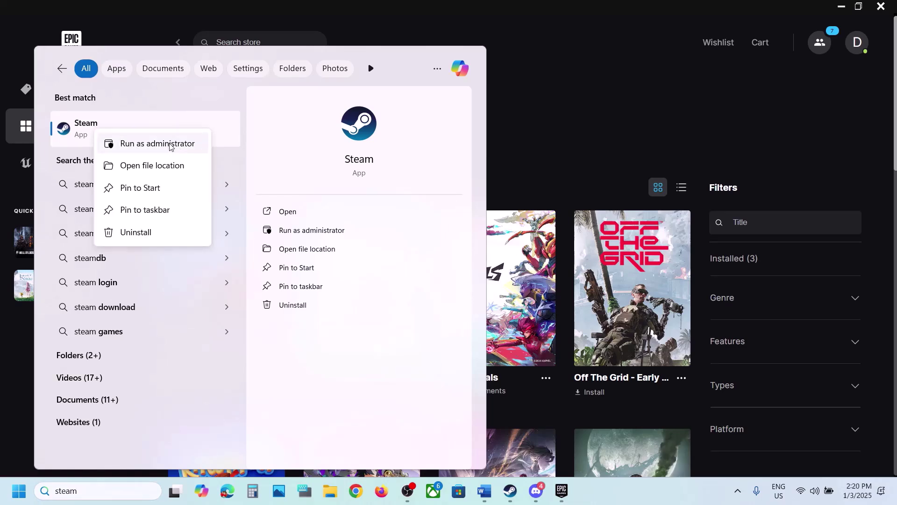
Search Windows for "epic" and show the Run as administrator option for Epic Games Launcher, closing the search without launching it.
{"action": "left_click", "coordinate": [89, 494]}
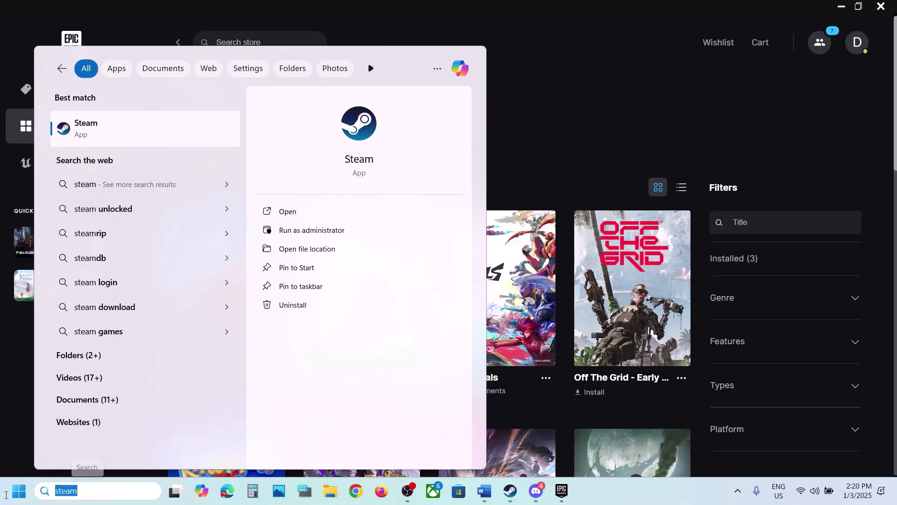
{"action": "type", "text": "epic"}
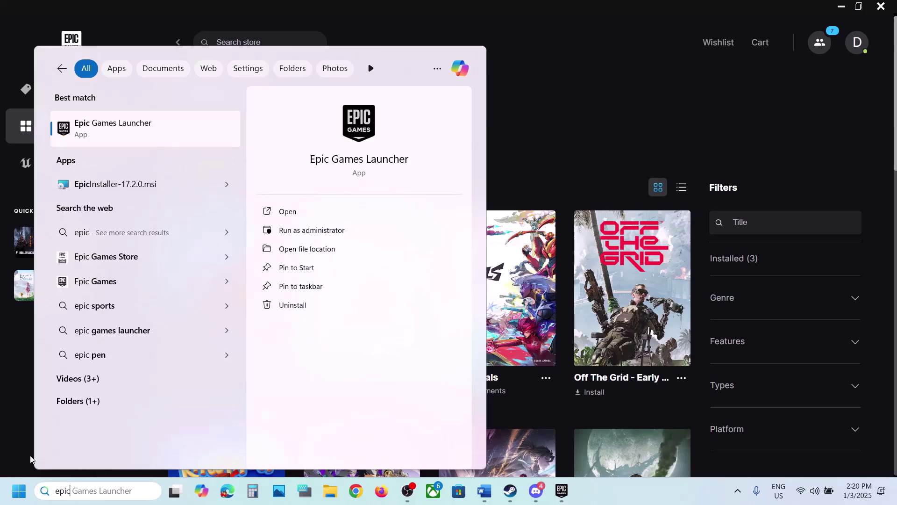
{"action": "right_click", "coordinate": [114, 135]}
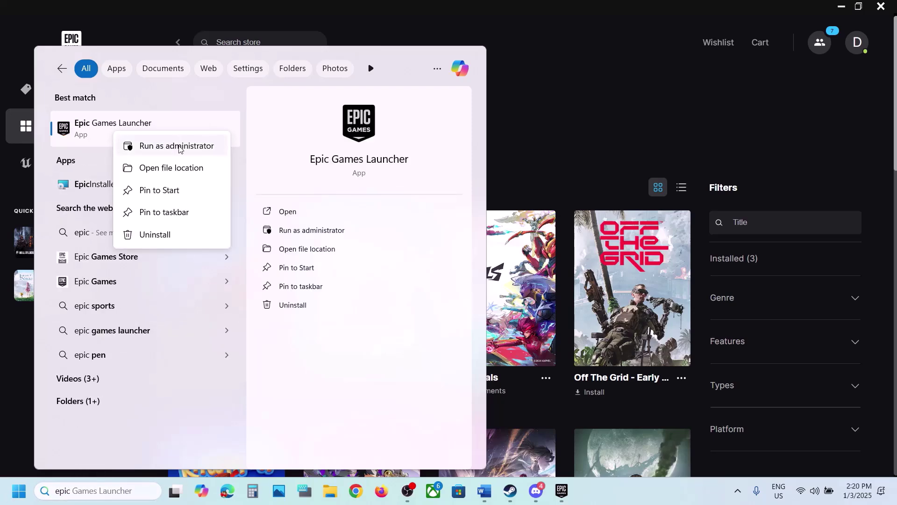
{"action": "left_click", "coordinate": [678, 99]}
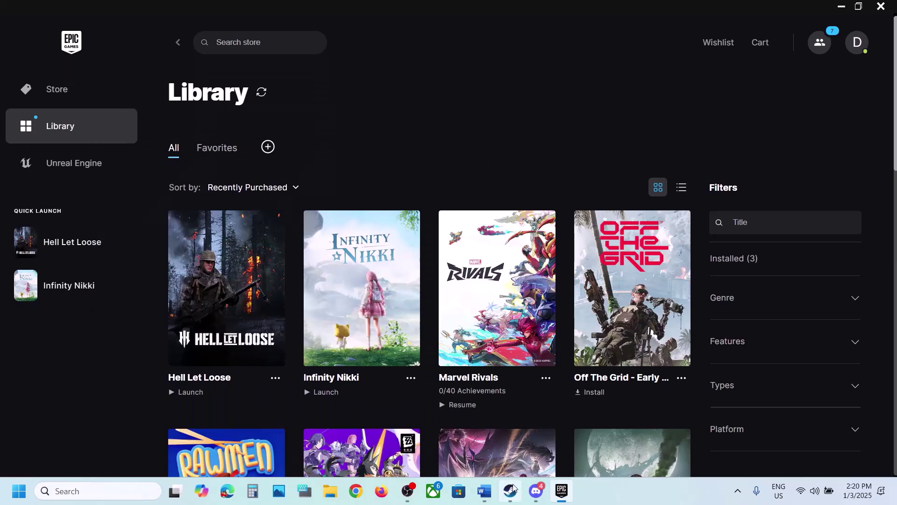
Switch to Word, maximize the guide, and review the NVIDIA and AMD driver links under Step 2.
{"action": "left_click", "coordinate": [483, 491]}
{"action": "scroll", "coordinate": [337, 335], "scroll_direction": "down", "scroll_amount": 2}
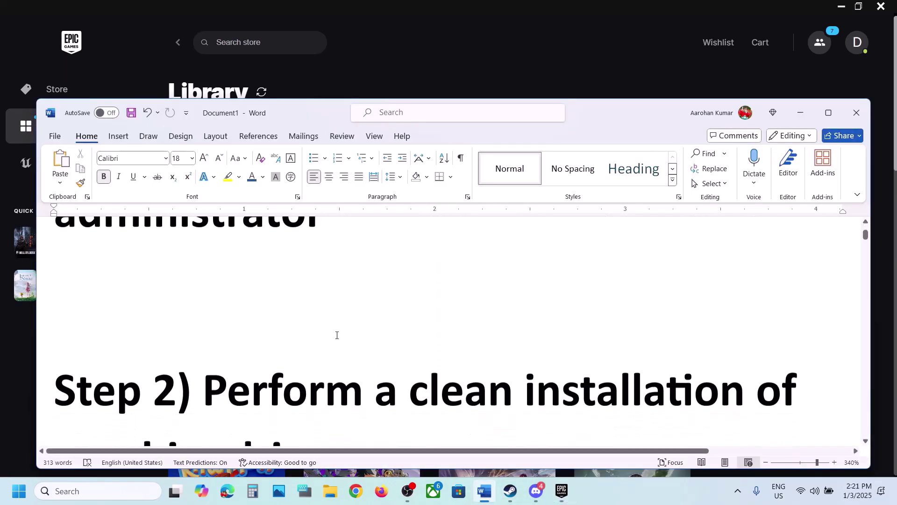
{"action": "left_click", "coordinate": [832, 113]}
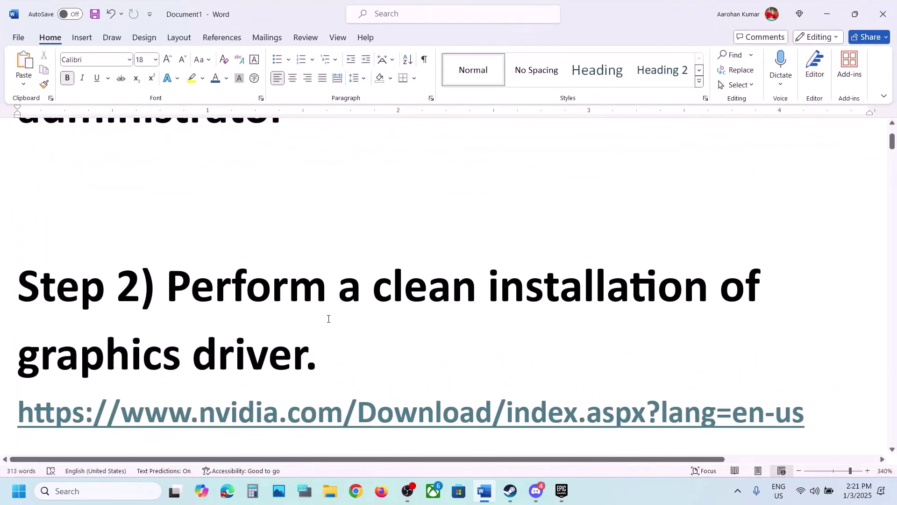
{"action": "scroll", "coordinate": [328, 317], "scroll_direction": "down", "scroll_amount": 3}
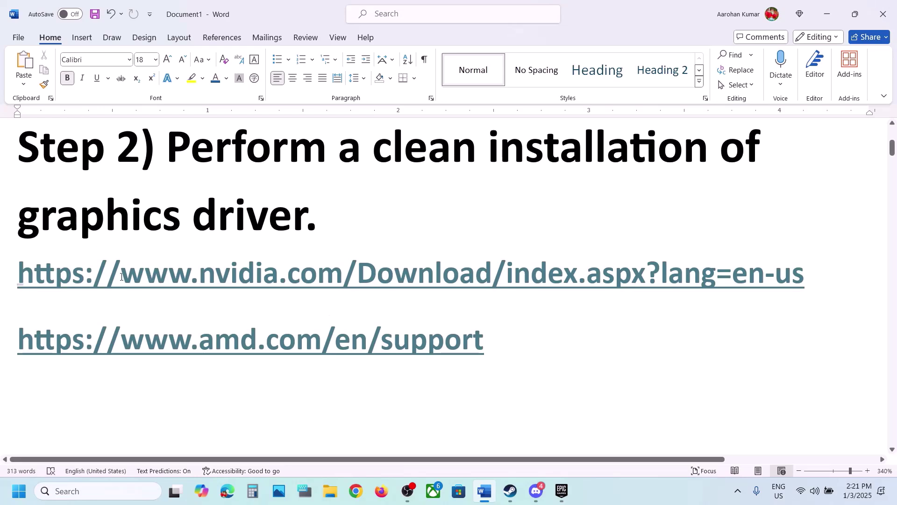
{"action": "left_click_drag", "start_coordinate": [329, 318], "coordinate": [517, 296]}
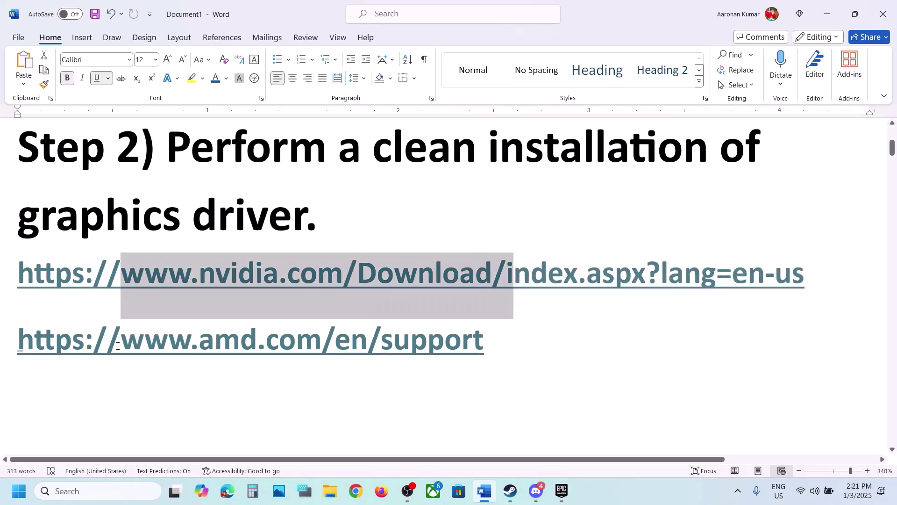
{"action": "left_click_drag", "start_coordinate": [117, 346], "coordinate": [460, 349]}
{"action": "left_click_drag", "start_coordinate": [238, 277], "coordinate": [417, 276]}
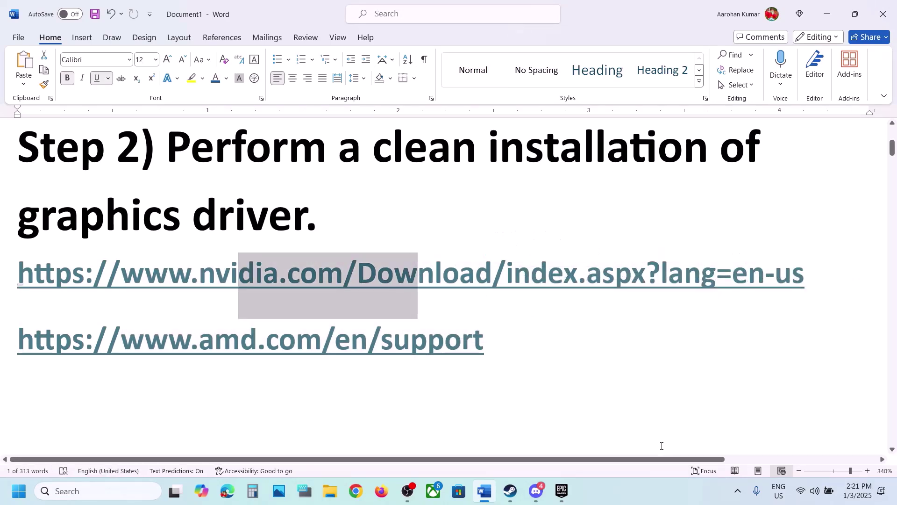
On NVIDIA's drivers page in Chrome, choose Windows 11 and search for GeForce RTX 3050 Laptop GPU drivers.
{"action": "left_click", "coordinate": [621, 495]}
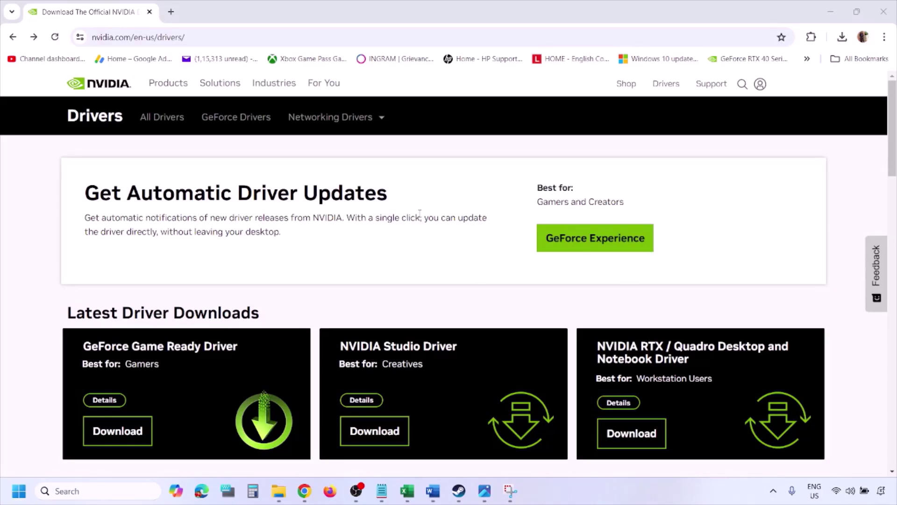
{"action": "scroll", "coordinate": [210, 286], "scroll_direction": "down", "scroll_amount": 8}
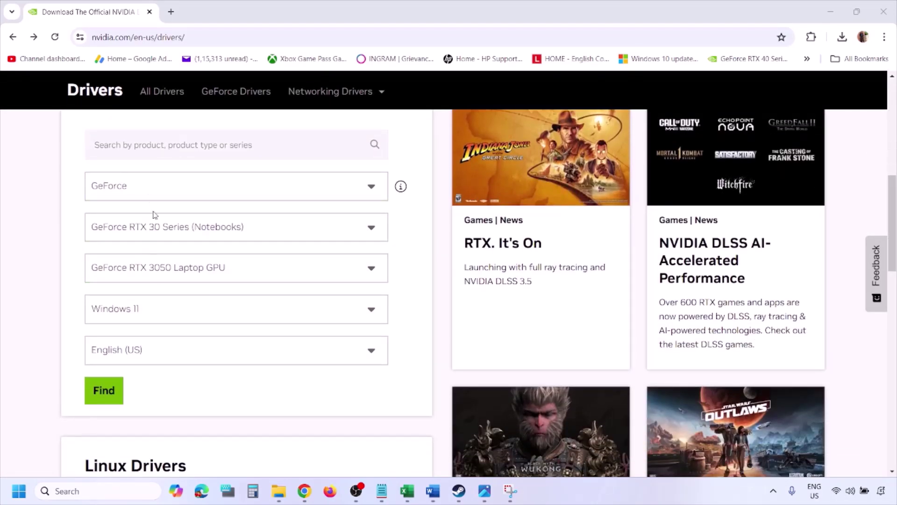
{"action": "left_click", "coordinate": [148, 311]}
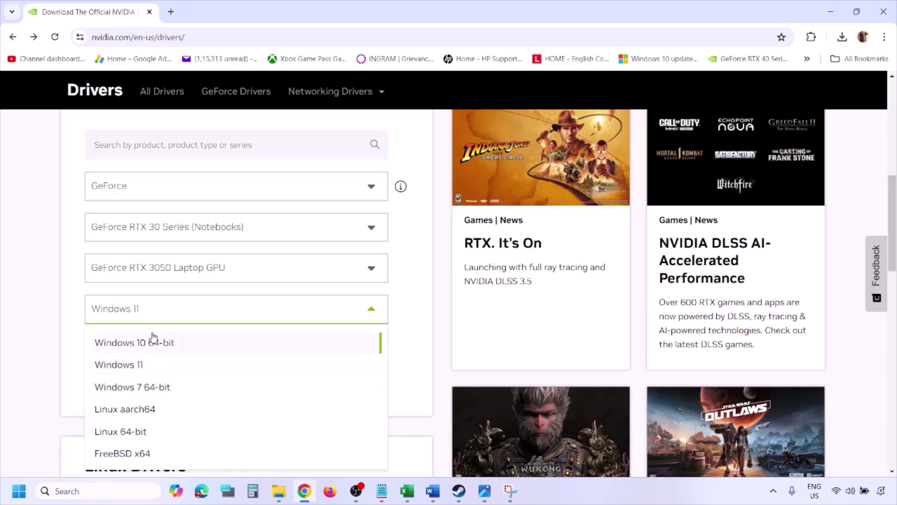
{"action": "left_click", "coordinate": [131, 366]}
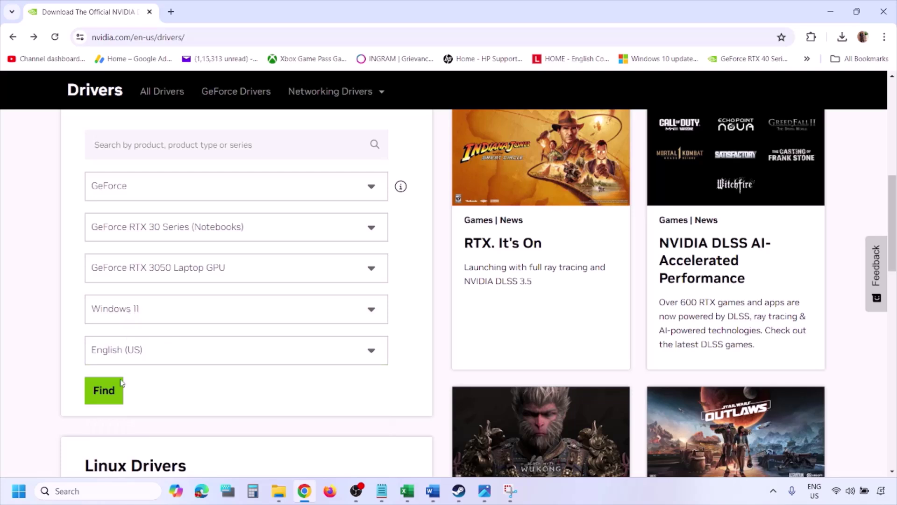
{"action": "left_click", "coordinate": [104, 392]}
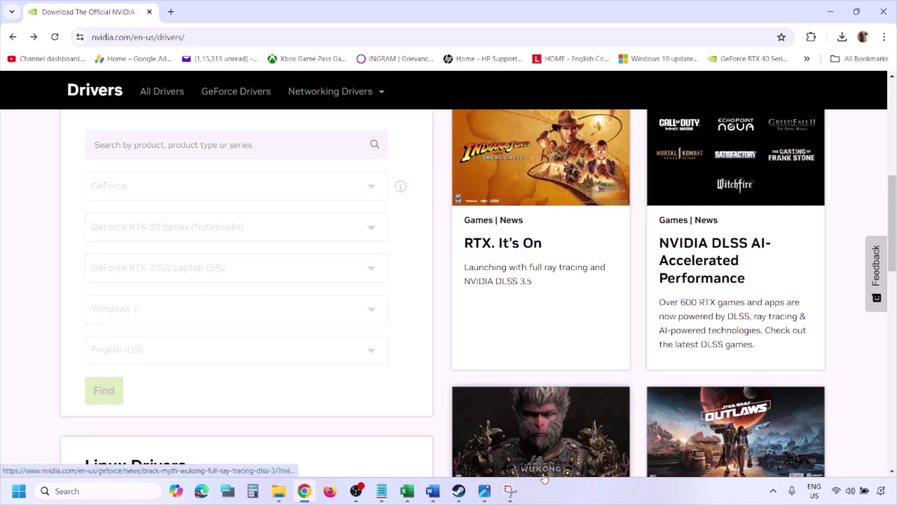
Switch to Photos and review the driver installation screenshots from 1.png to 5.png, ending at the clean installation option.
{"action": "left_click", "coordinate": [485, 491]}
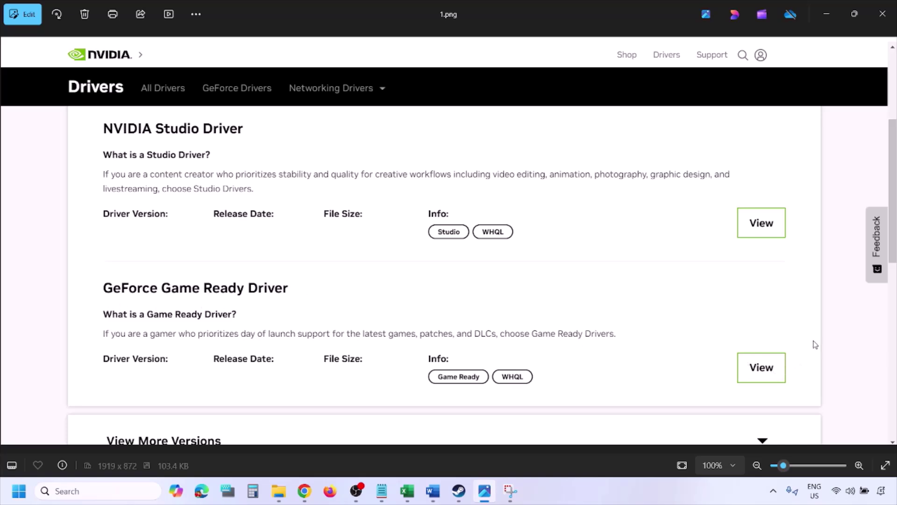
{"action": "key", "text": "Right"}
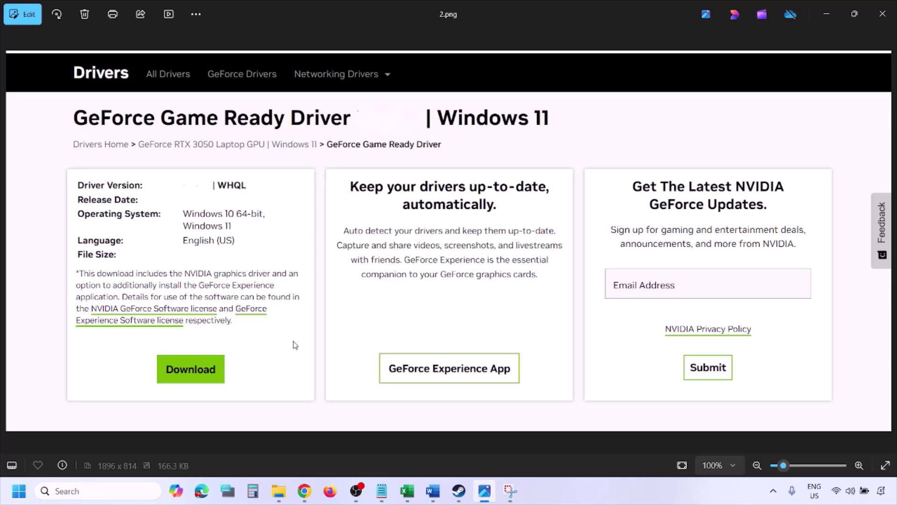
{"action": "key", "text": "Right"}
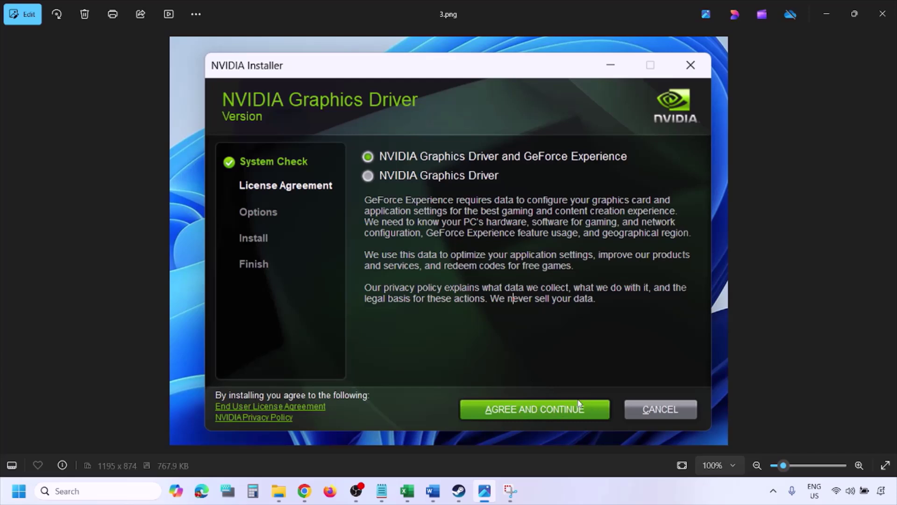
{"action": "key", "text": "Right"}
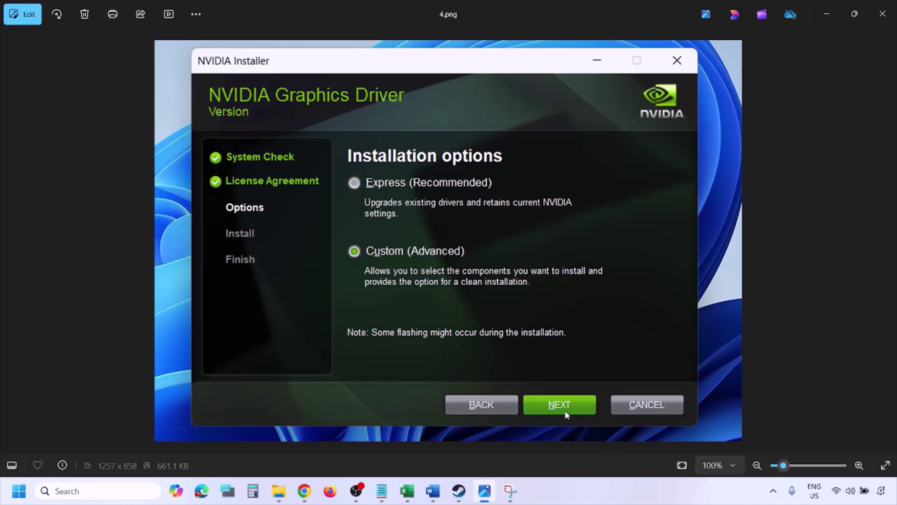
{"action": "key", "text": "Right"}
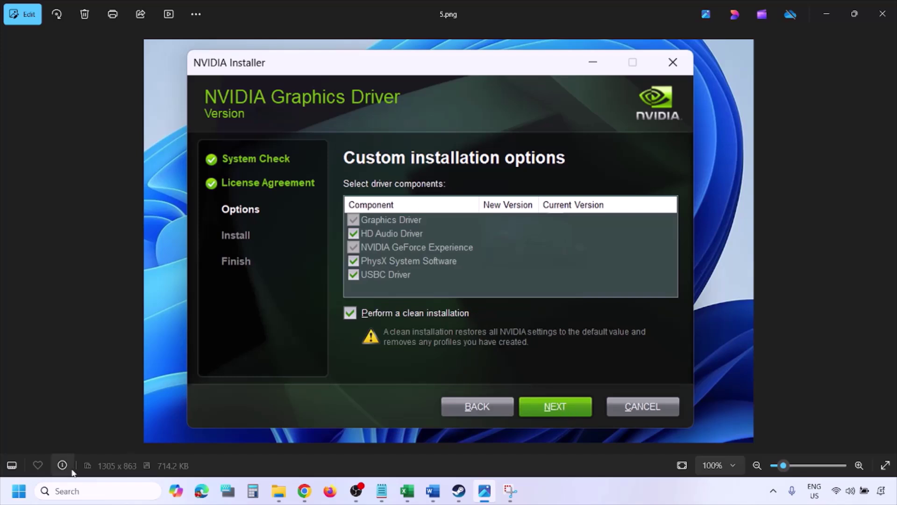
Bring up the Windows power options to show the Restart command.
{"action": "left_click", "coordinate": [18, 490]}
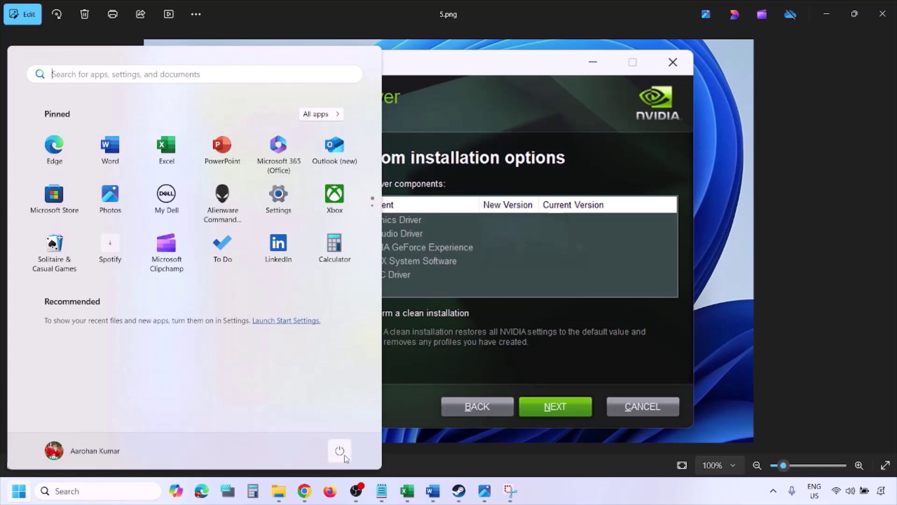
{"action": "left_click", "coordinate": [340, 450]}
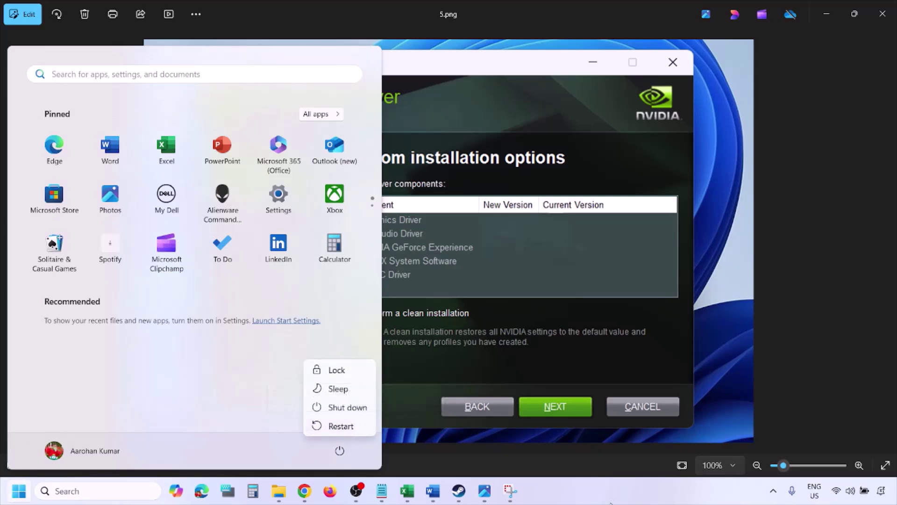
{"action": "left_click", "coordinate": [341, 426]}
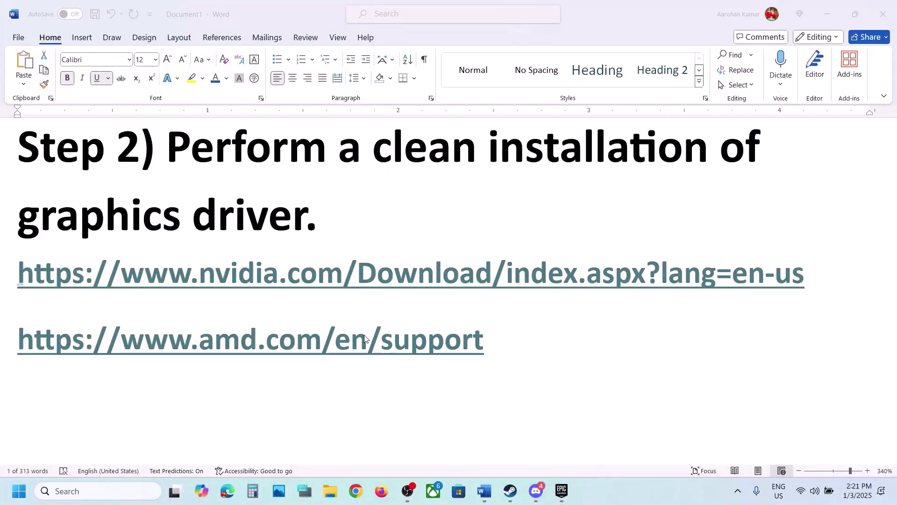
Highlight the AMD support link in the Word guide and proceed to the Step 3 heading.
{"action": "left_click_drag", "start_coordinate": [497, 344], "coordinate": [73, 361]}
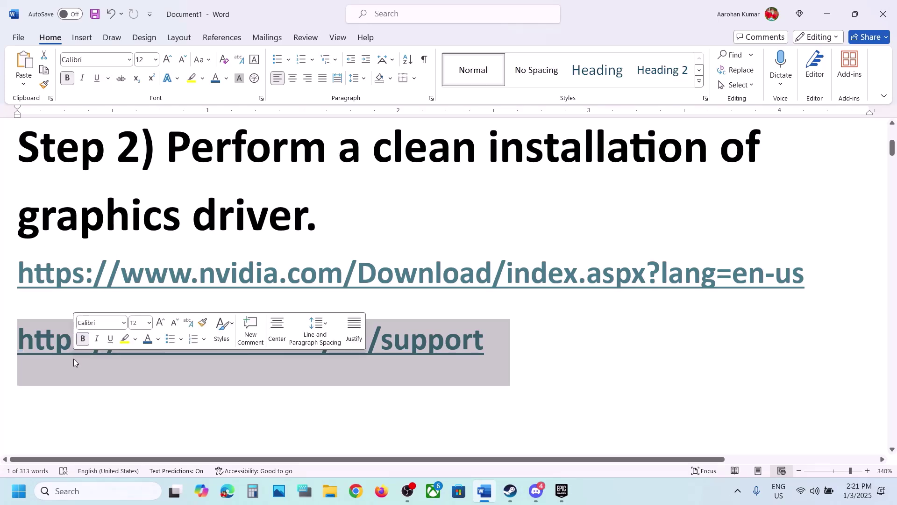
{"action": "left_click", "coordinate": [74, 358]}
{"action": "scroll", "coordinate": [74, 358], "scroll_direction": "down", "scroll_amount": 5}
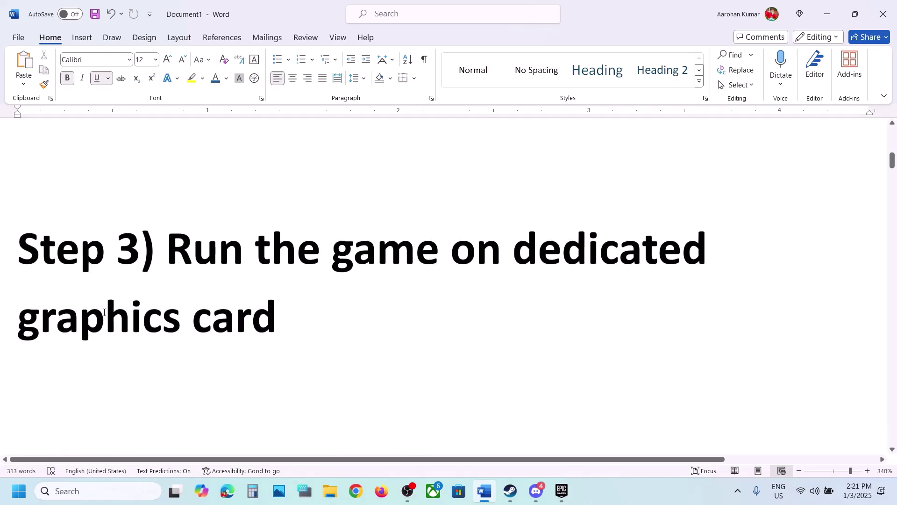
Copy the word "graphics" from the Step 3 heading, search Windows for it, and open Graphics settings.
{"action": "double_click", "coordinate": [99, 313]}
{"action": "key", "text": "ctrl+c"}
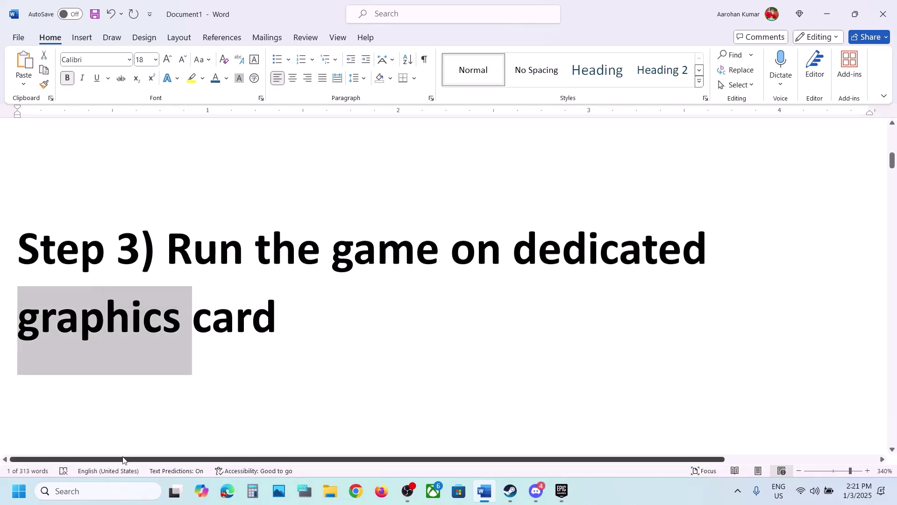
{"action": "left_click", "coordinate": [101, 486]}
{"action": "key", "text": "ctrl+v"}
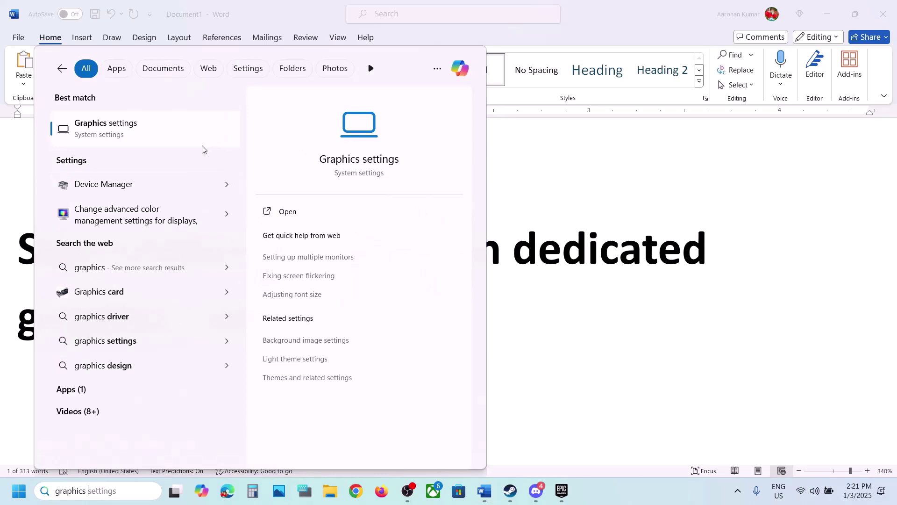
{"action": "left_click", "coordinate": [156, 135]}
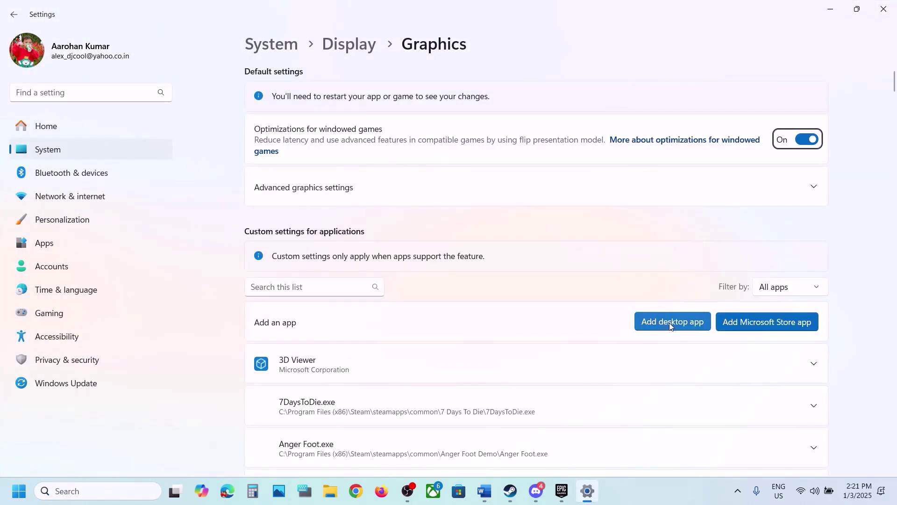
Start adding a desktop app to the custom graphics list and browse to Steam's steamapps\common folder.
{"action": "left_click", "coordinate": [670, 322]}
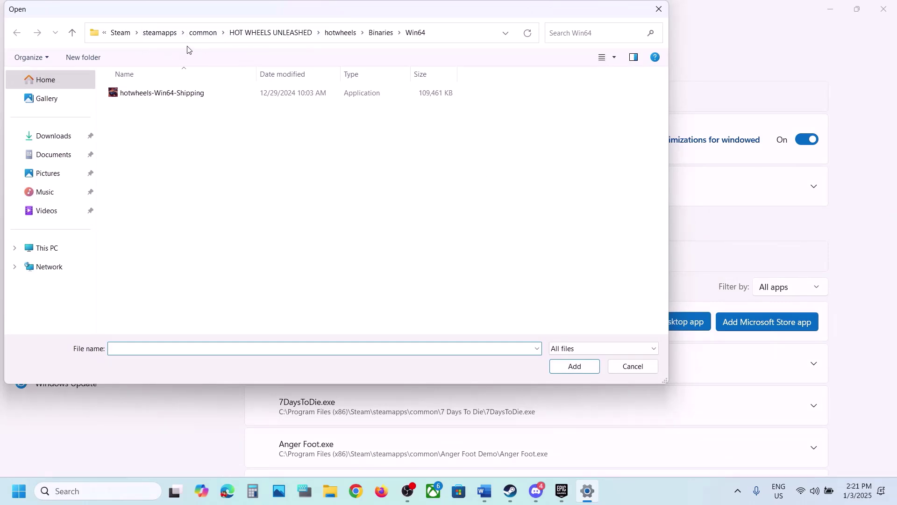
{"action": "left_click", "coordinate": [203, 33]}
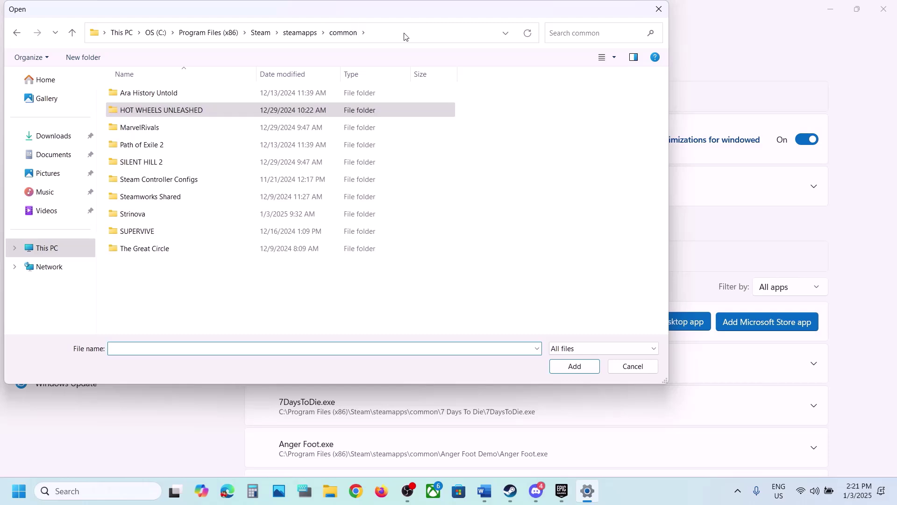
{"action": "left_click", "coordinate": [309, 28]}
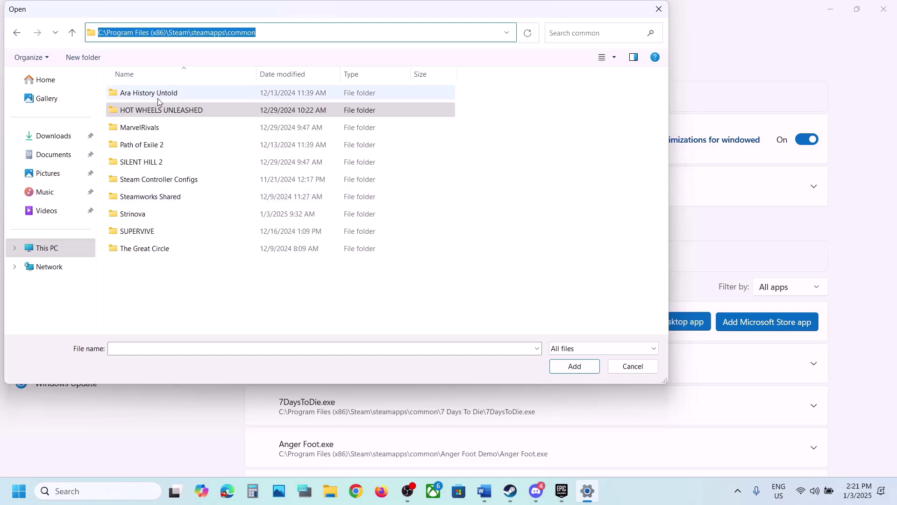
Browse to C:\Program Files\Epic Games\HellLetLooseG0WU4 and add HLLEpicGamesStore to the custom graphics list.
{"action": "left_click", "coordinate": [72, 34]}
{"action": "left_click", "coordinate": [72, 36]}
{"action": "left_click", "coordinate": [73, 35]}
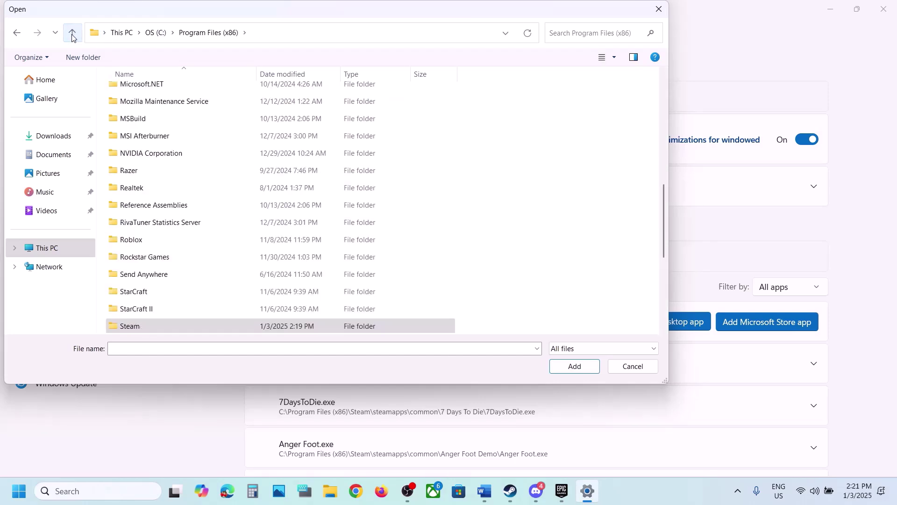
{"action": "left_click", "coordinate": [72, 35]}
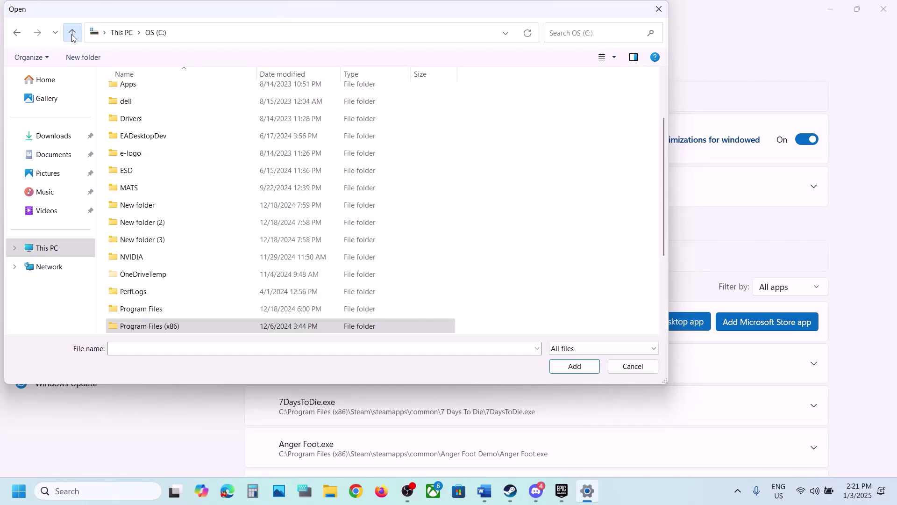
{"action": "left_click", "coordinate": [147, 307]}
{"action": "double_click", "coordinate": [146, 307]}
{"action": "double_click", "coordinate": [144, 297]}
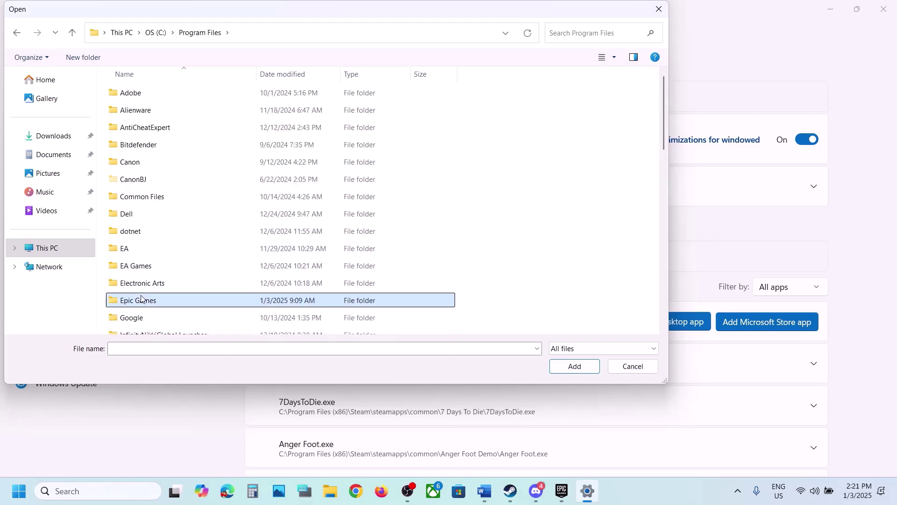
{"action": "double_click", "coordinate": [180, 95]}
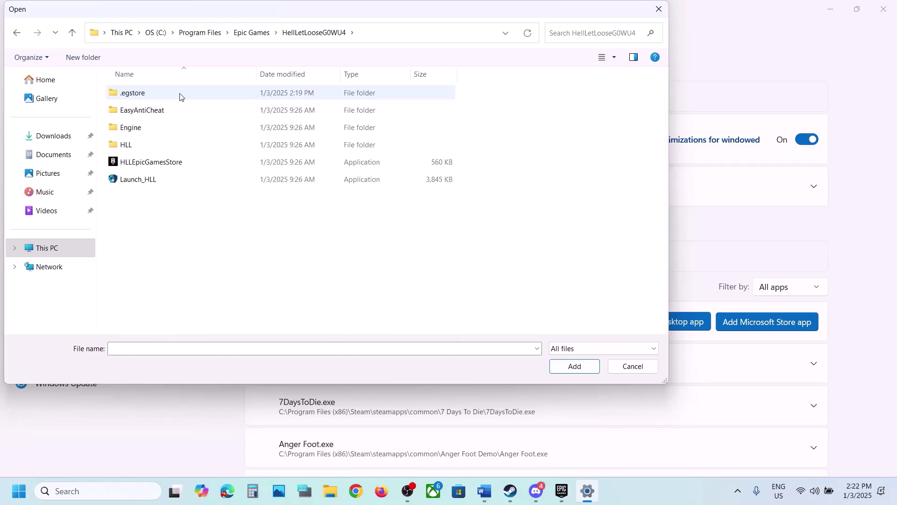
{"action": "left_click", "coordinate": [150, 167]}
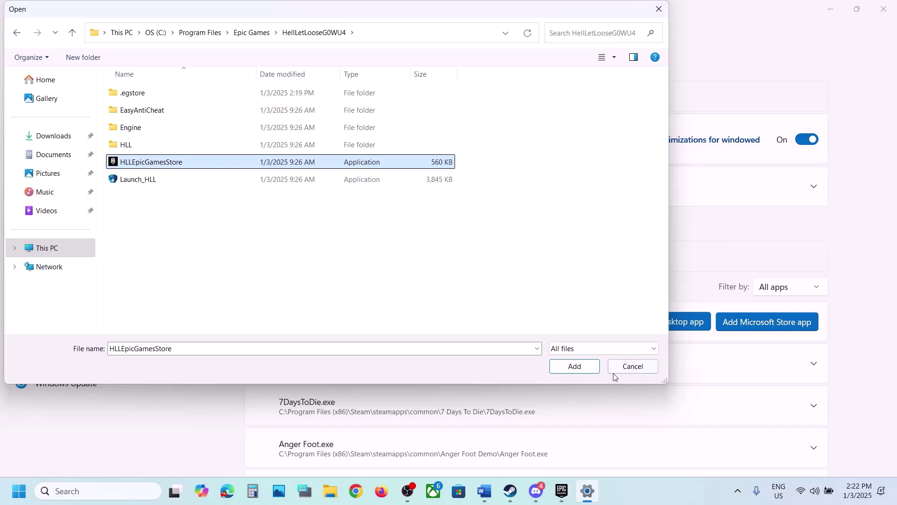
{"action": "left_click", "coordinate": [574, 366]}
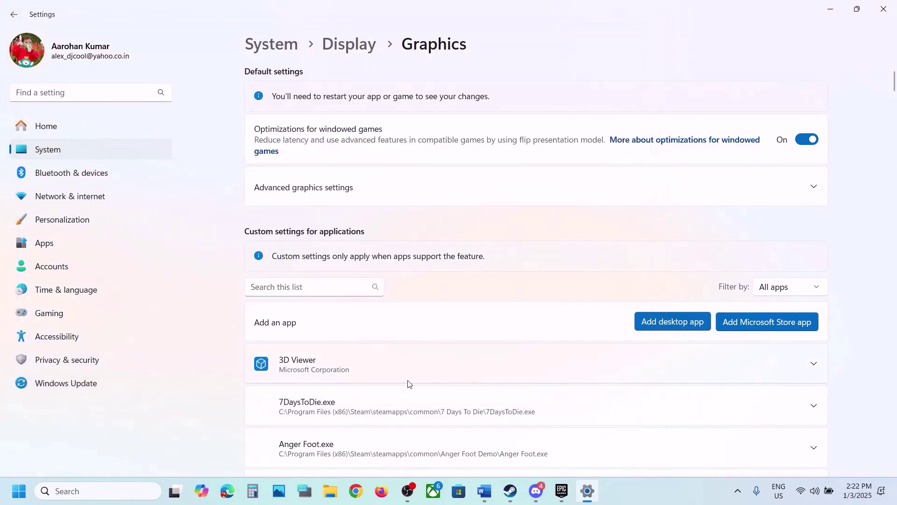
Set the GPU preference of the Hell Let Loose HLLEpicGamesStore.exe entry to High Performance (NVIDIA GeForce RTX 3050 Laptop GPU).
{"action": "scroll", "coordinate": [409, 383], "scroll_direction": "down", "scroll_amount": 6}
{"action": "scroll", "coordinate": [409, 383], "scroll_direction": "down", "scroll_amount": 6}
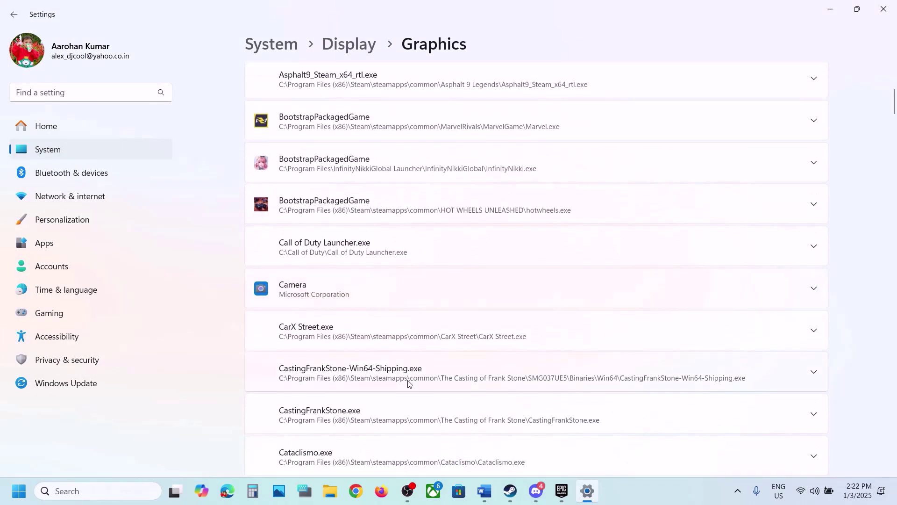
{"action": "scroll", "coordinate": [443, 309], "scroll_direction": "down", "scroll_amount": 10}
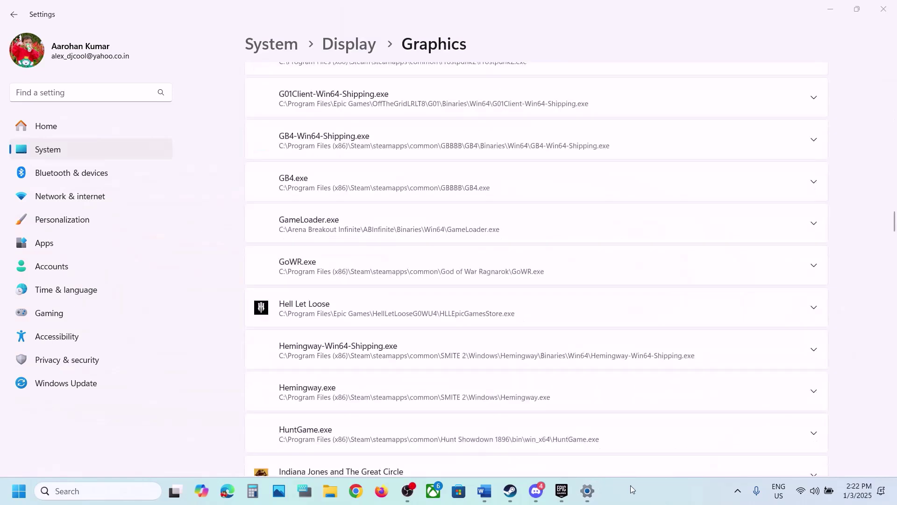
{"action": "left_click", "coordinate": [540, 310]}
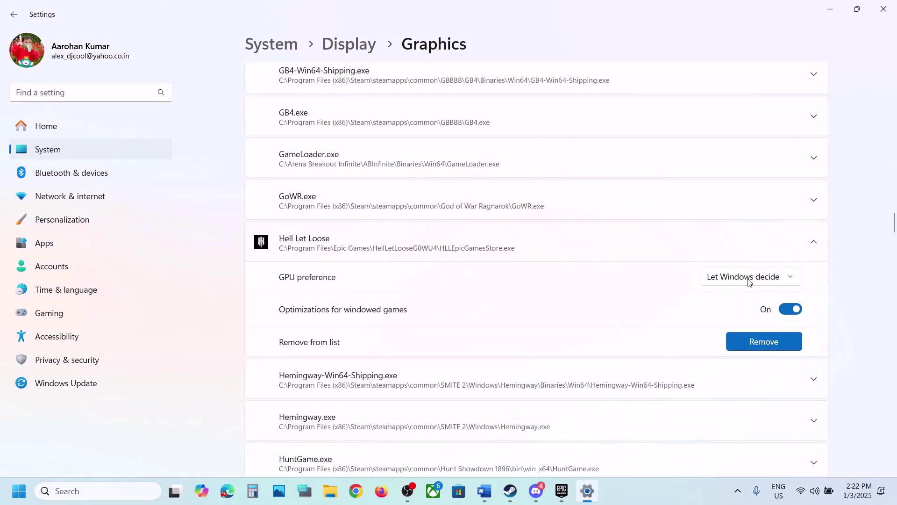
{"action": "left_click", "coordinate": [731, 276]}
{"action": "left_click", "coordinate": [724, 324]}
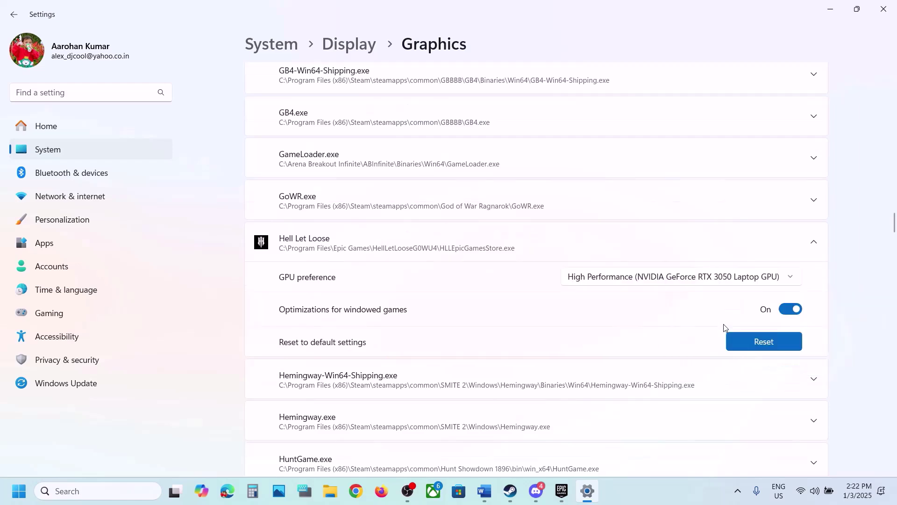
Add HLLEpicGamesStore-Win64-Shipping from the game's HLL\Binaries\Win64 folder as another desktop app.
{"action": "scroll", "coordinate": [473, 293], "scroll_direction": "up", "scroll_amount": 15}
{"action": "scroll", "coordinate": [473, 293], "scroll_direction": "up", "scroll_amount": 10}
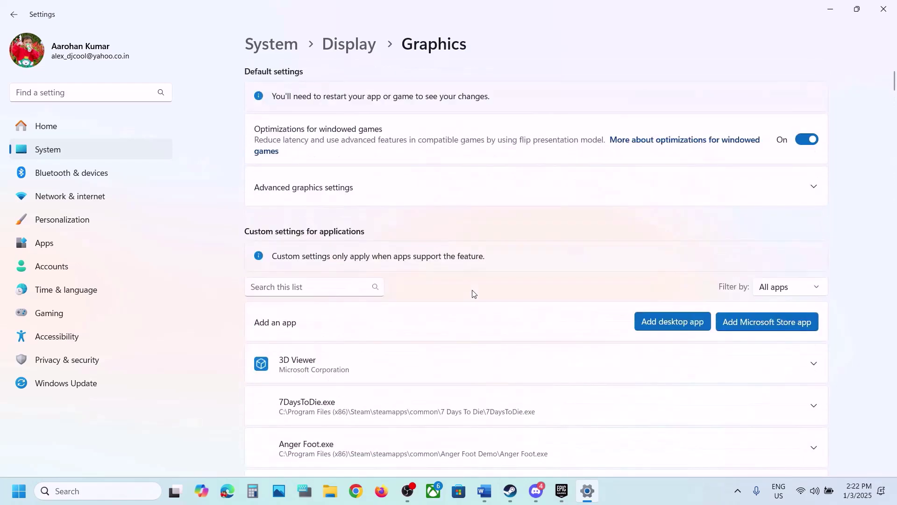
{"action": "left_click", "coordinate": [693, 326]}
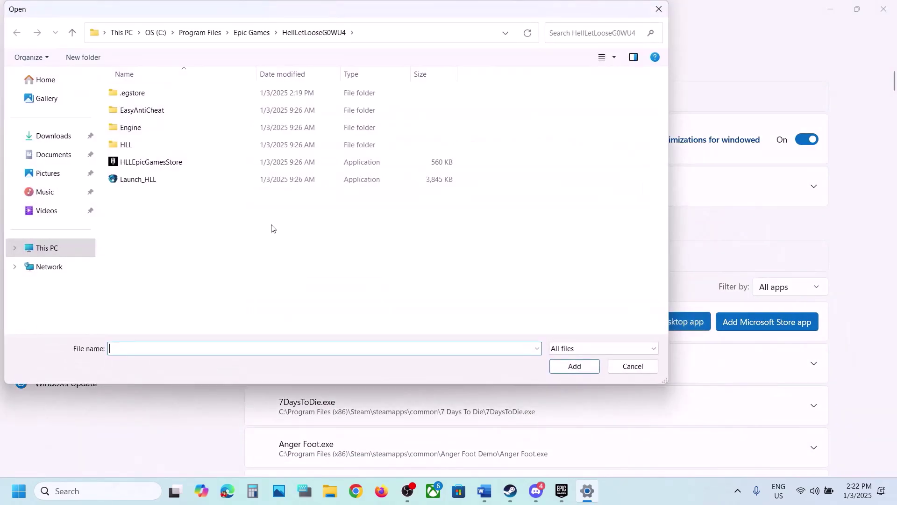
{"action": "double_click", "coordinate": [136, 146]}
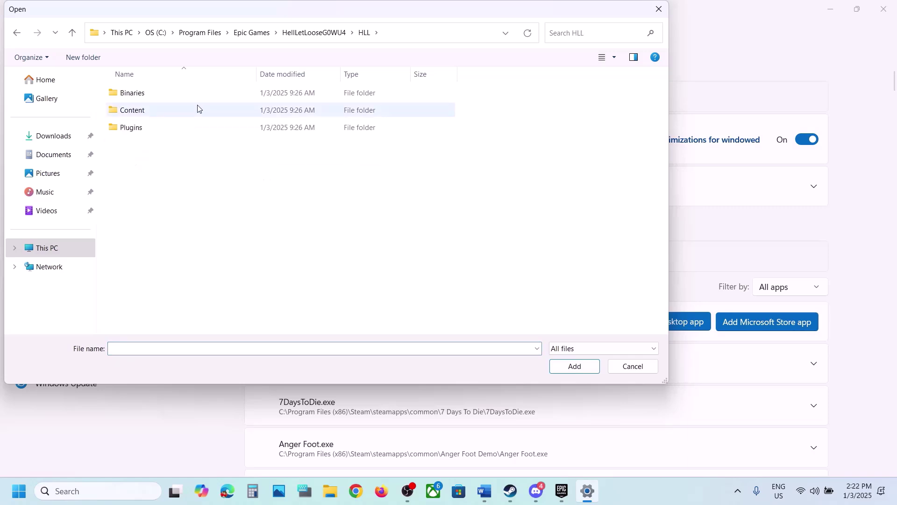
{"action": "double_click", "coordinate": [161, 96]}
{"action": "double_click", "coordinate": [161, 96]}
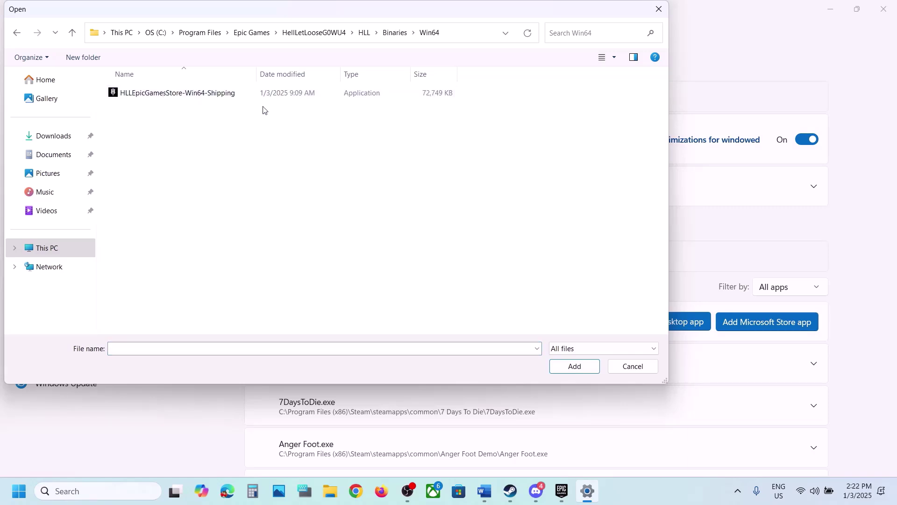
{"action": "left_click", "coordinate": [225, 94]}
{"action": "left_click", "coordinate": [575, 366]}
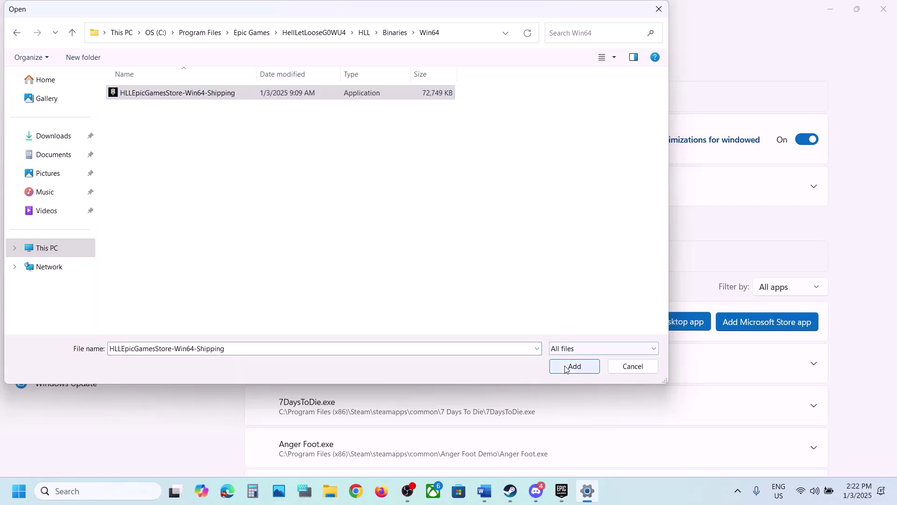
Set the HLLEpicGamesStore-Win64-Shipping.exe entry's GPU preference to High Performance (NVIDIA GeForce RTX 3050 Laptop GPU) and close Settings.
{"action": "scroll", "coordinate": [340, 363], "scroll_direction": "down", "scroll_amount": 20}
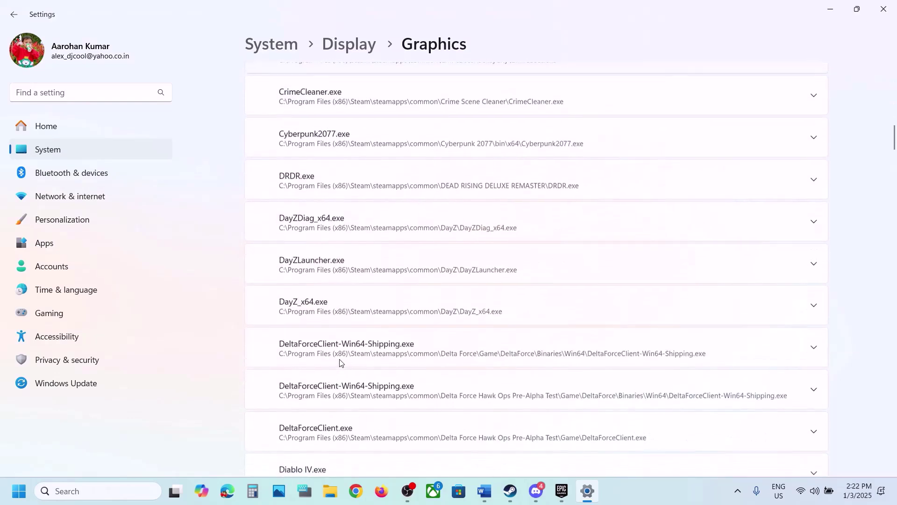
{"action": "scroll", "coordinate": [340, 362], "scroll_direction": "down", "scroll_amount": 15}
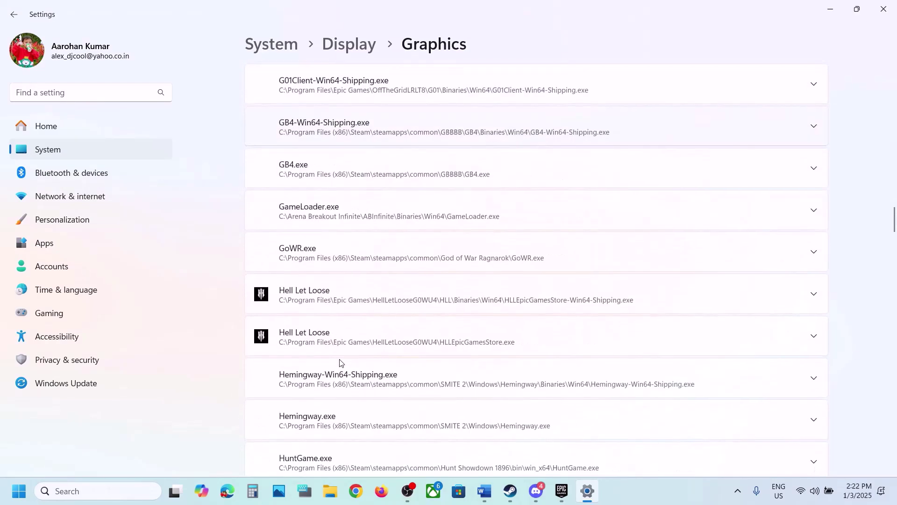
{"action": "left_click", "coordinate": [406, 247]}
{"action": "scroll", "coordinate": [406, 247], "scroll_direction": "up", "scroll_amount": 1}
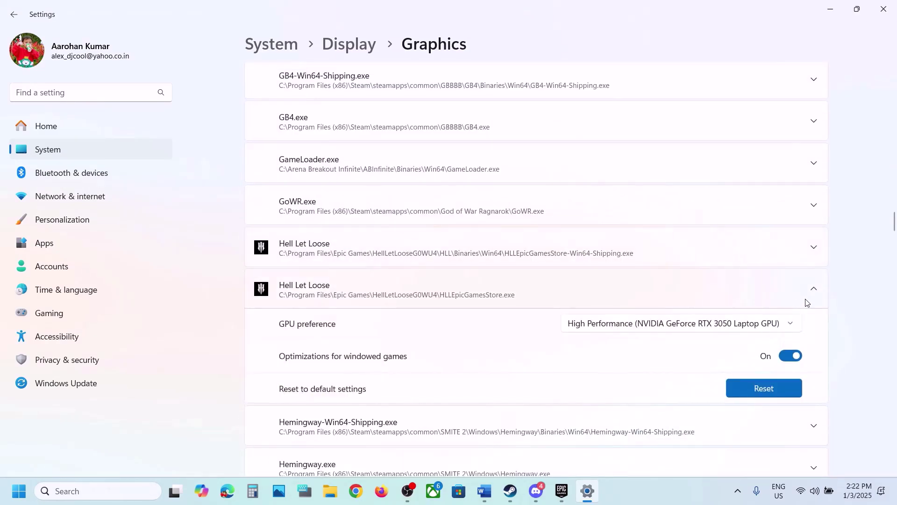
{"action": "left_click", "coordinate": [398, 254]}
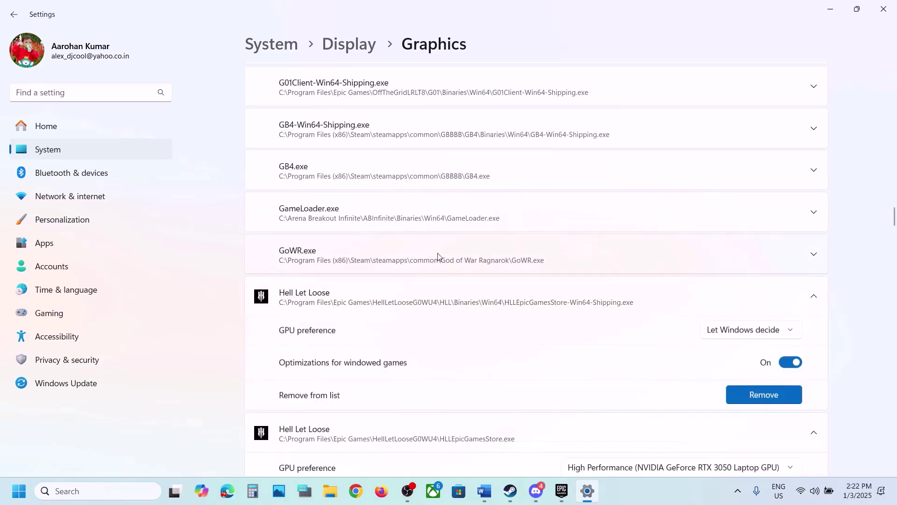
{"action": "left_click", "coordinate": [740, 332]}
{"action": "left_click", "coordinate": [722, 375]}
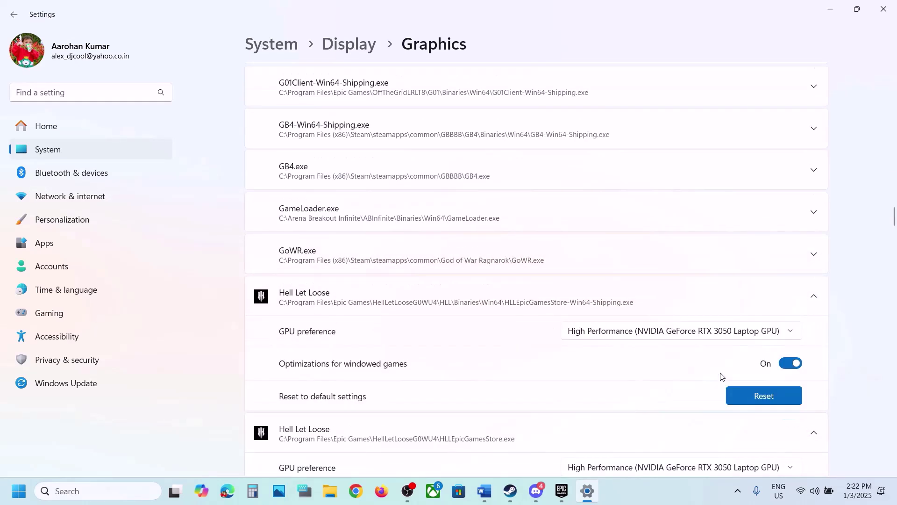
{"action": "left_click", "coordinate": [882, 10]}
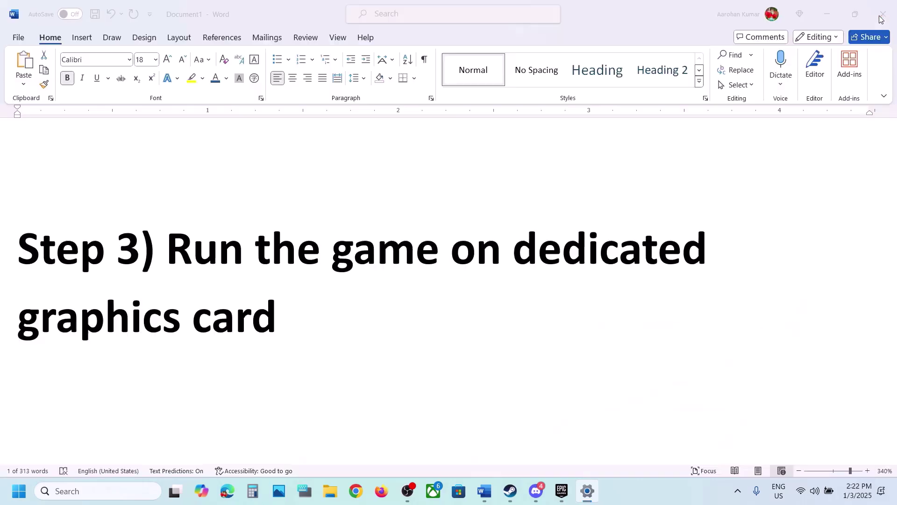
Proceed to Step 4 in the Word guide and highlight "Set date, time zone to automatic".
{"action": "scroll", "coordinate": [357, 332], "scroll_direction": "down", "scroll_amount": 2}
{"action": "scroll", "coordinate": [356, 332], "scroll_direction": "down", "scroll_amount": 3}
{"action": "scroll", "coordinate": [356, 330], "scroll_direction": "up", "scroll_amount": 3}
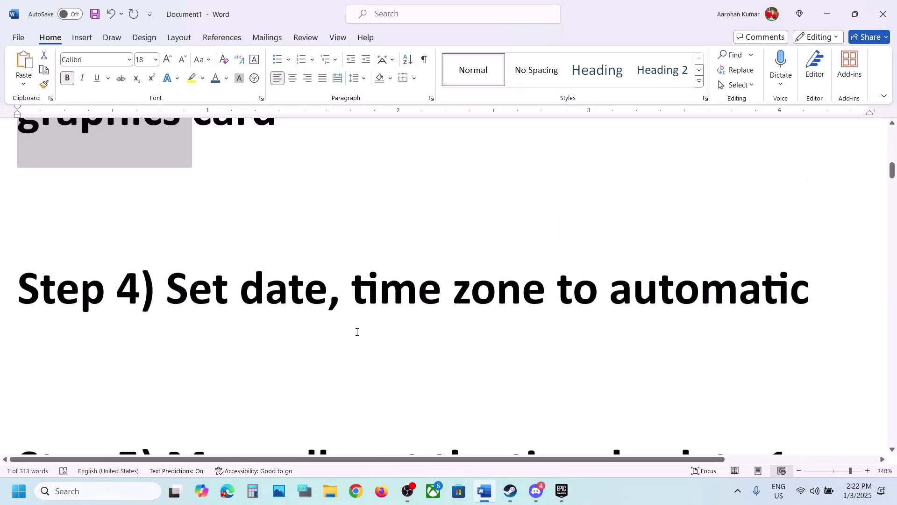
{"action": "left_click_drag", "start_coordinate": [187, 304], "coordinate": [777, 300]}
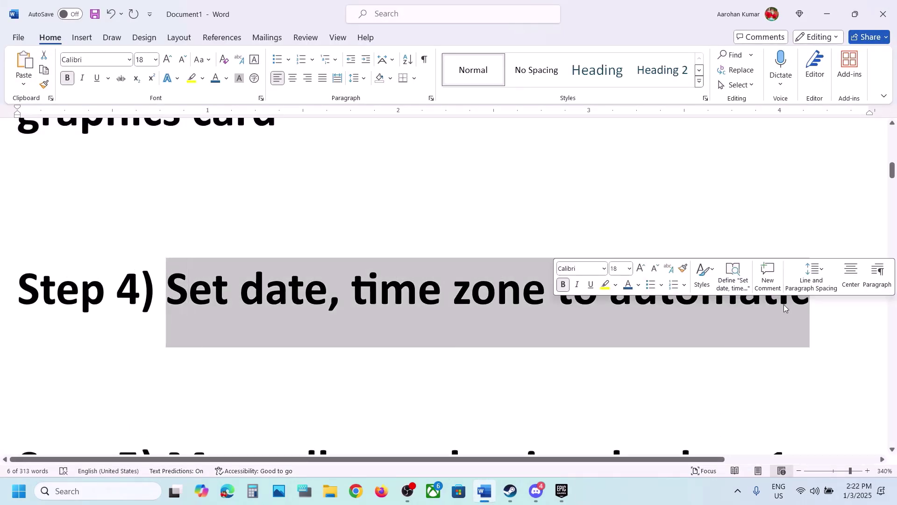
Open the Date & time page in Windows Settings and synchronize the clock with the time server.
{"action": "key", "text": "super+i"}
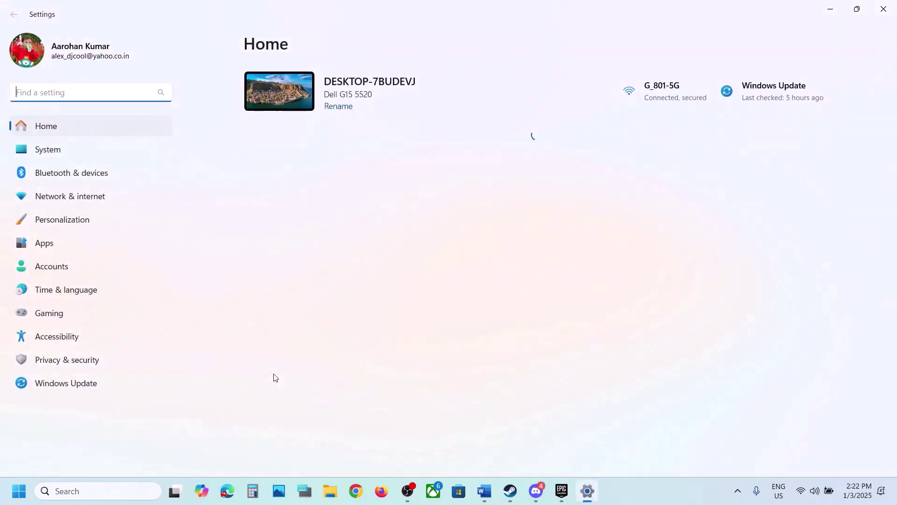
{"action": "left_click", "coordinate": [64, 290]}
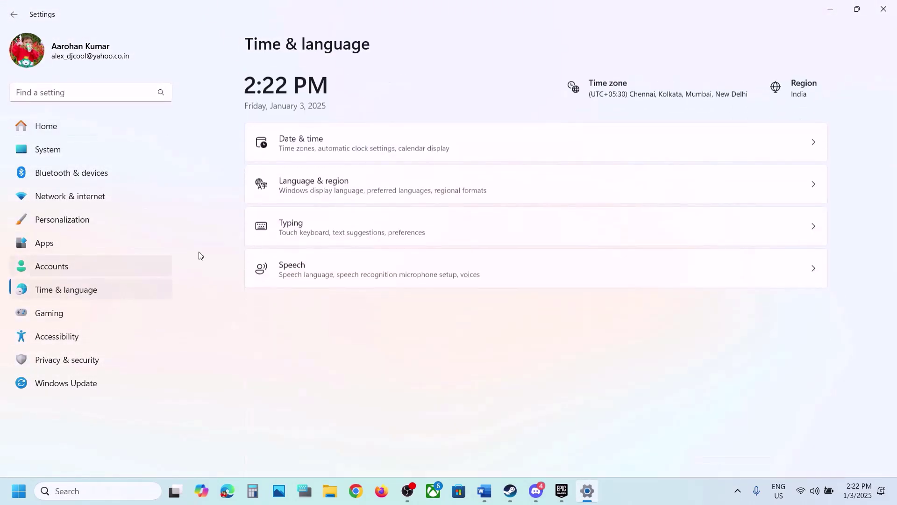
{"action": "left_click", "coordinate": [365, 152]}
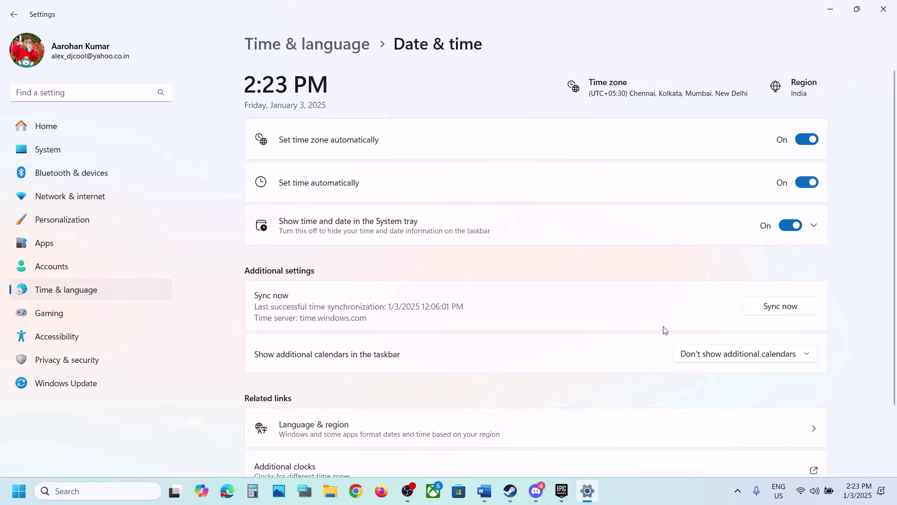
{"action": "left_click", "coordinate": [772, 308]}
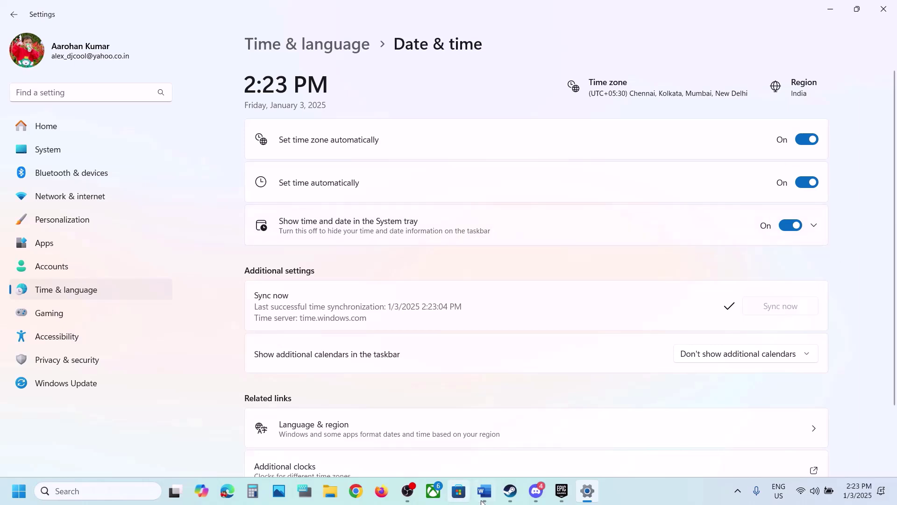
Return to the Word guide and highlight the Step 5 text about manually setting the time back to 1 day.
{"action": "mouse_move", "coordinate": [484, 491]}
{"action": "left_click", "coordinate": [485, 444]}
{"action": "scroll", "coordinate": [377, 281], "scroll_direction": "down", "scroll_amount": 3}
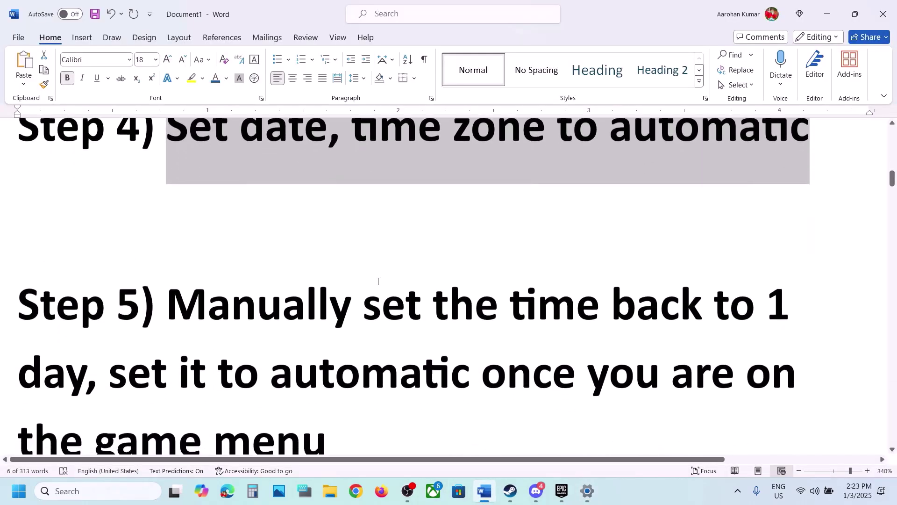
{"action": "left_click_drag", "start_coordinate": [188, 254], "coordinate": [95, 329]}
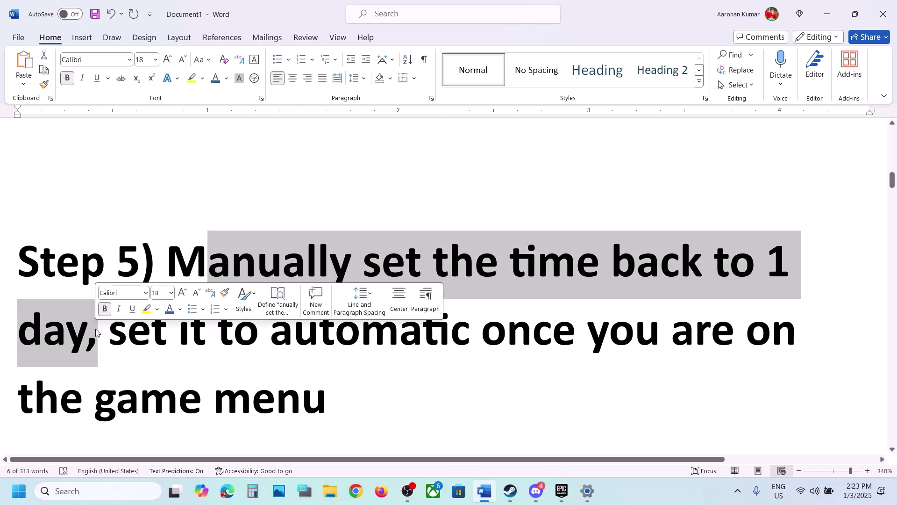
In Windows Date & time settings, turn off automatic time and manually set the date to January 2, 2025.
{"action": "left_click", "coordinate": [819, 17]}
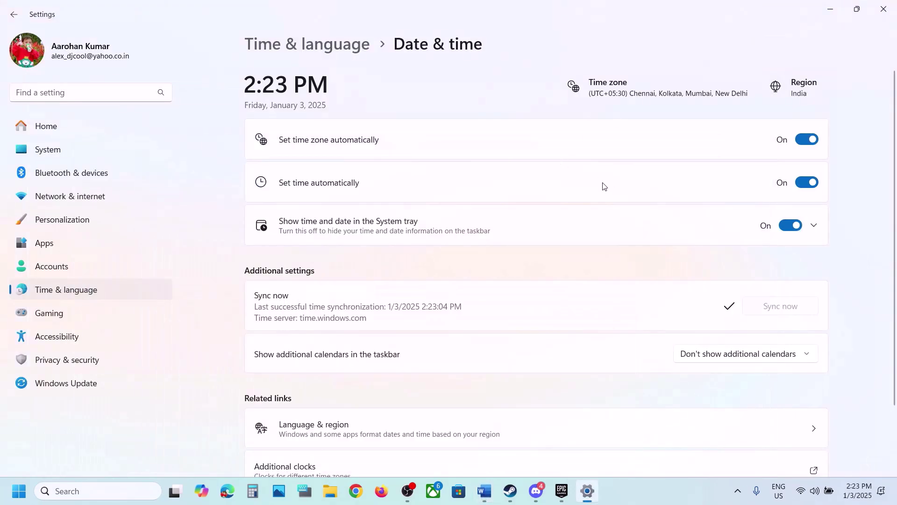
{"action": "left_click", "coordinate": [803, 182]}
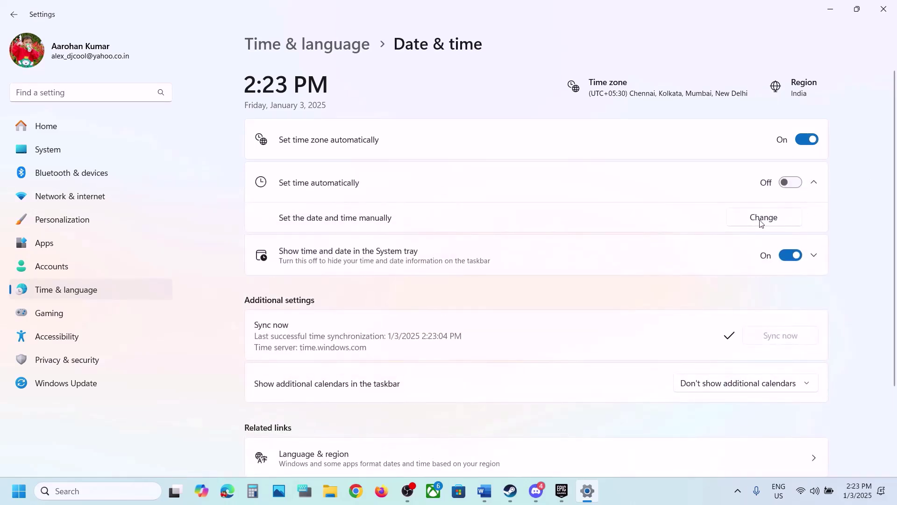
{"action": "left_click", "coordinate": [767, 218]}
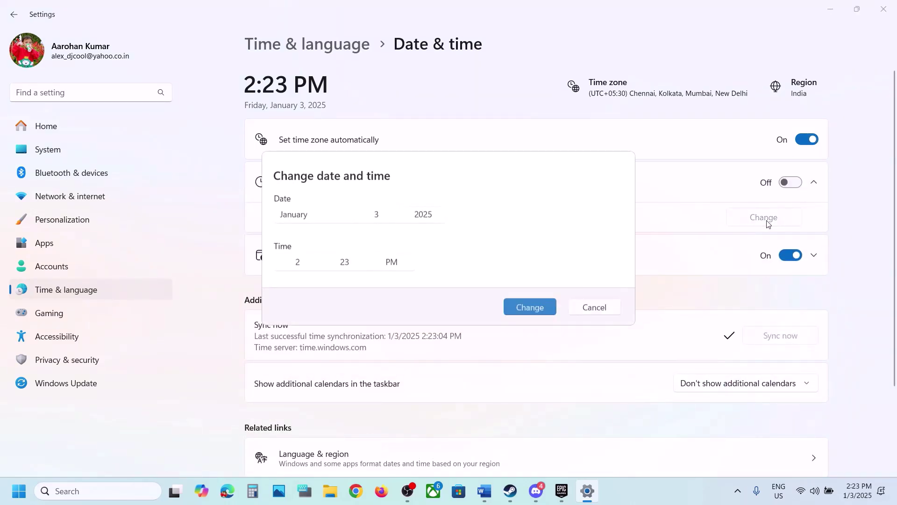
{"action": "left_click", "coordinate": [377, 216]}
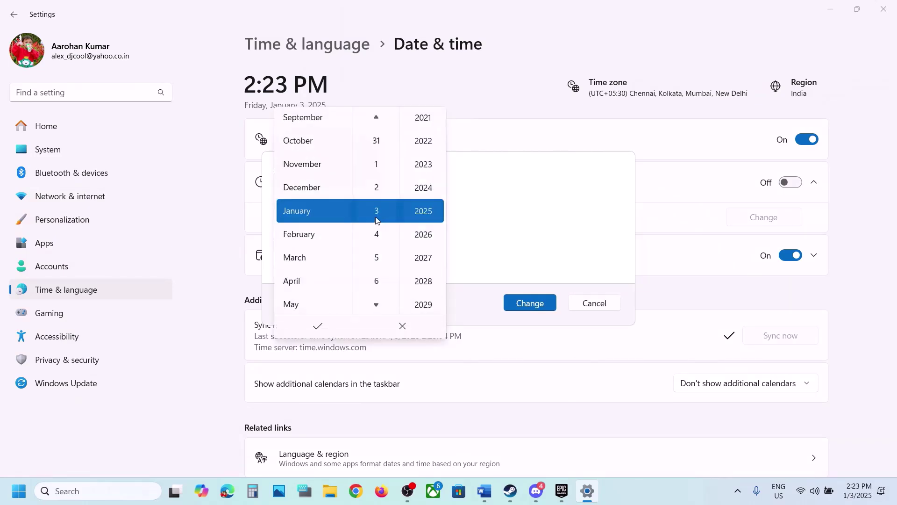
{"action": "scroll", "coordinate": [377, 219], "scroll_direction": "up", "scroll_amount": 1}
{"action": "left_click", "coordinate": [323, 328]}
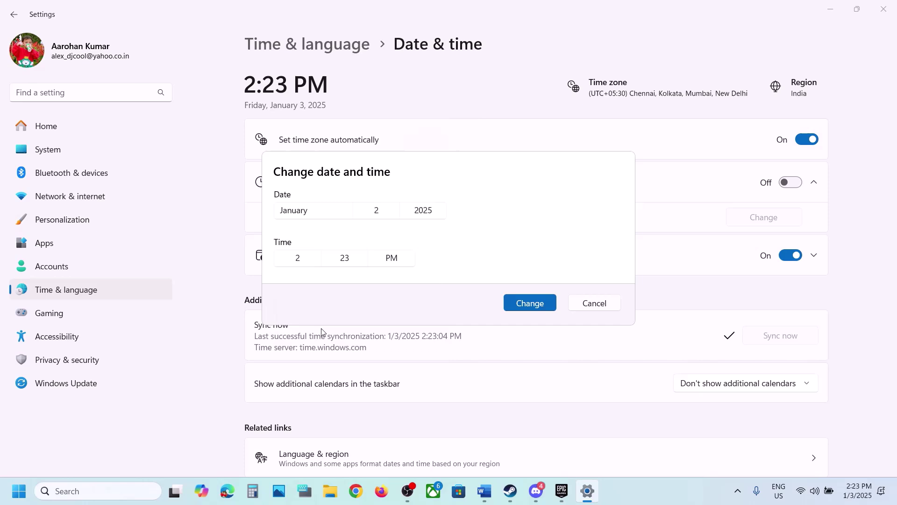
{"action": "left_click", "coordinate": [528, 305]}
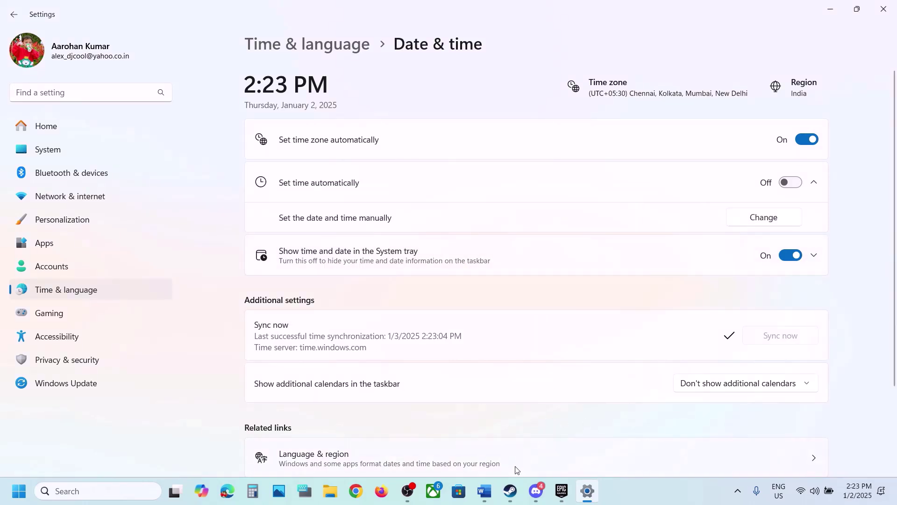
Check the Epic Games library, return to the Word guide and highlight "game menu" in Step 5.
{"action": "left_click", "coordinate": [558, 495]}
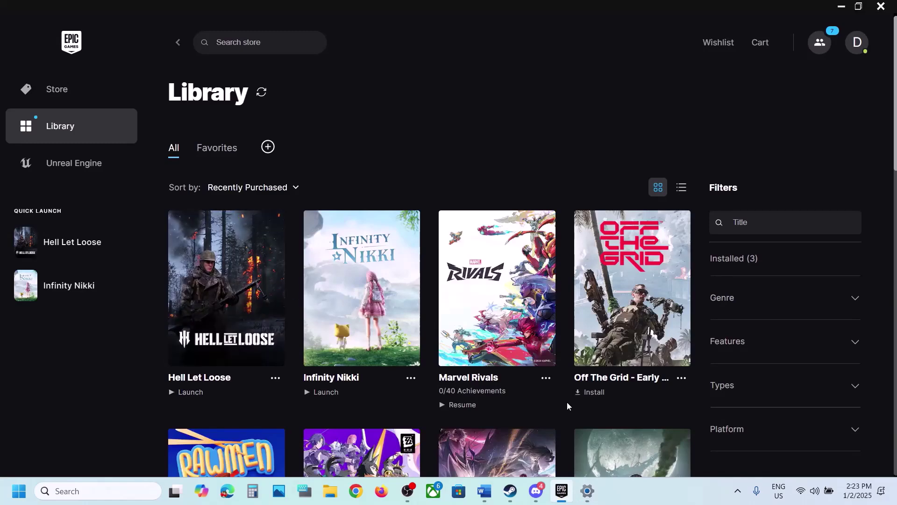
{"action": "left_click", "coordinate": [586, 490]}
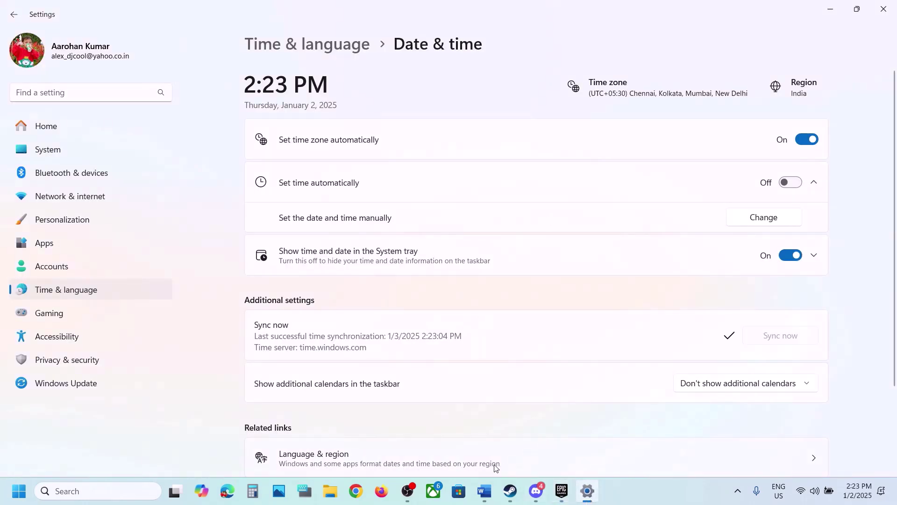
{"action": "left_click", "coordinate": [484, 492]}
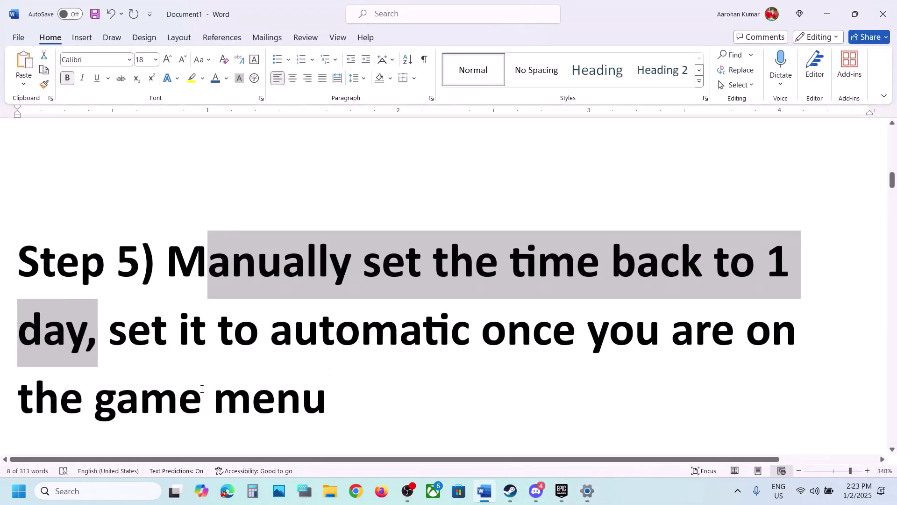
{"action": "left_click_drag", "start_coordinate": [198, 389], "coordinate": [329, 402]}
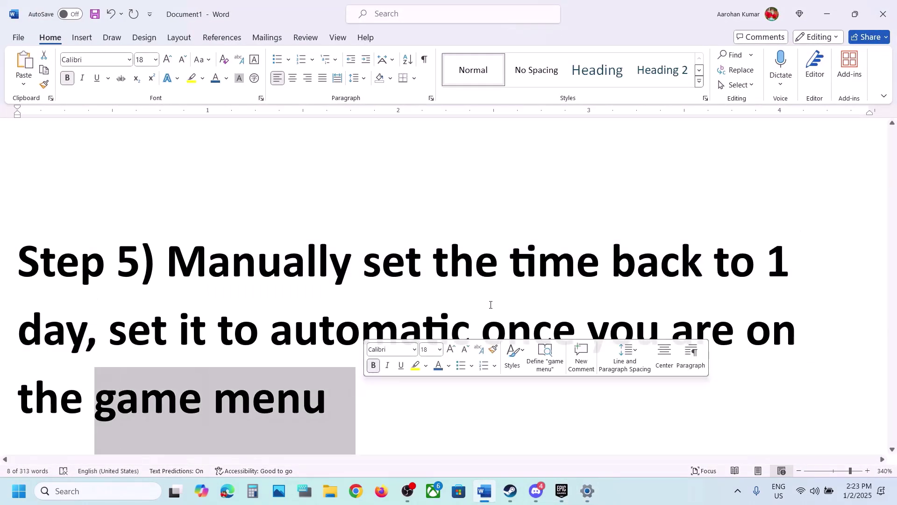
Return to the Date & time settings, turn automatic time setting back on and minimize the Settings window.
{"action": "left_click", "coordinate": [828, 14]}
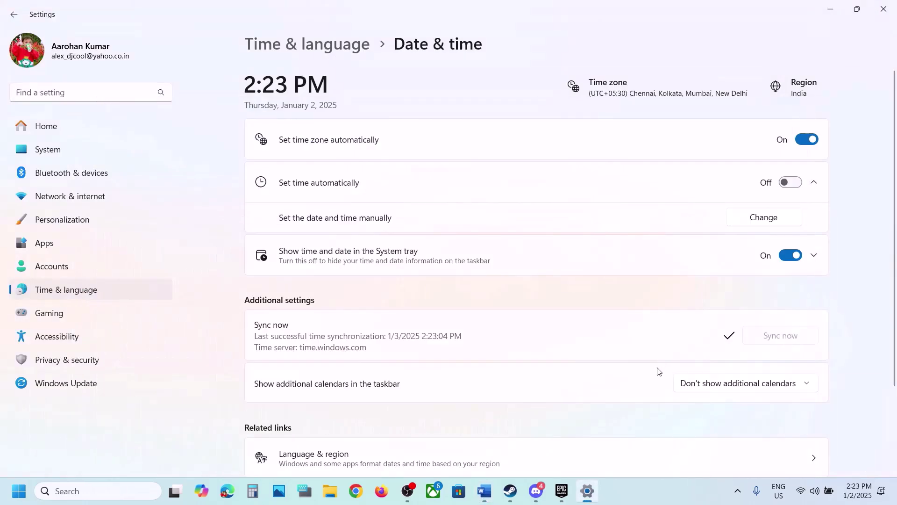
{"action": "left_click", "coordinate": [791, 182]}
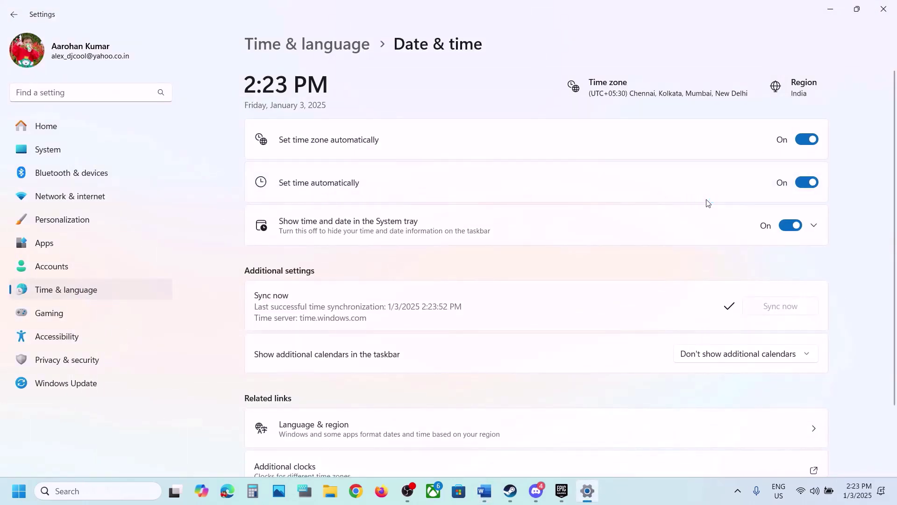
{"action": "left_click", "coordinate": [837, 11]}
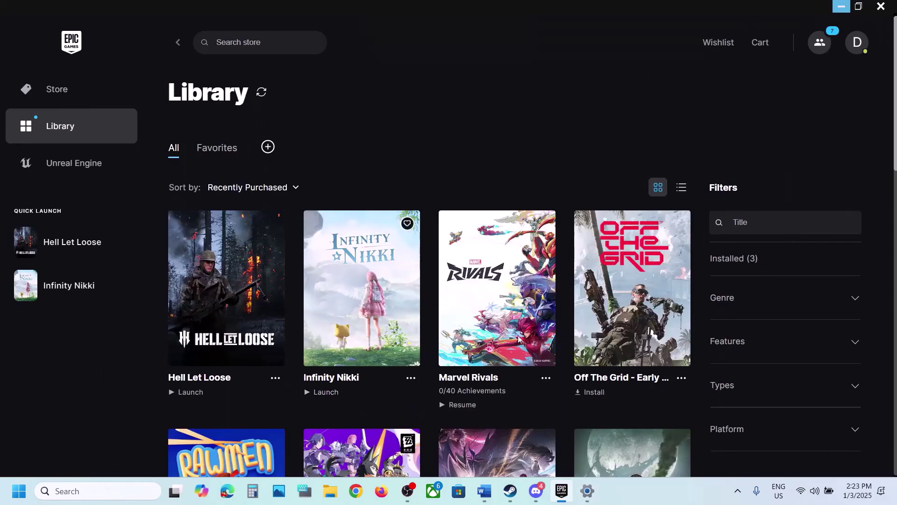
Return to the Word guide and highlight the Step 6 text about adding the exe files to the antivirus program.
{"action": "left_click", "coordinate": [493, 490]}
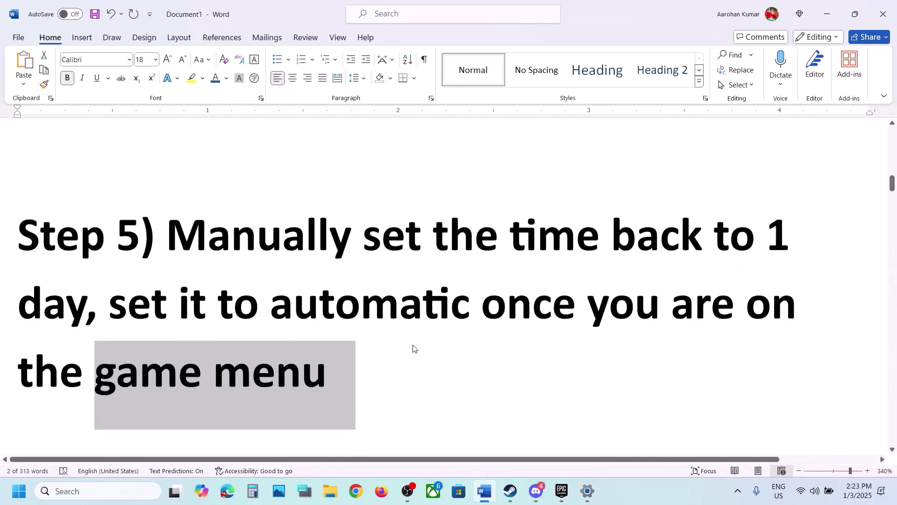
{"action": "scroll", "coordinate": [413, 345], "scroll_direction": "down", "scroll_amount": 5}
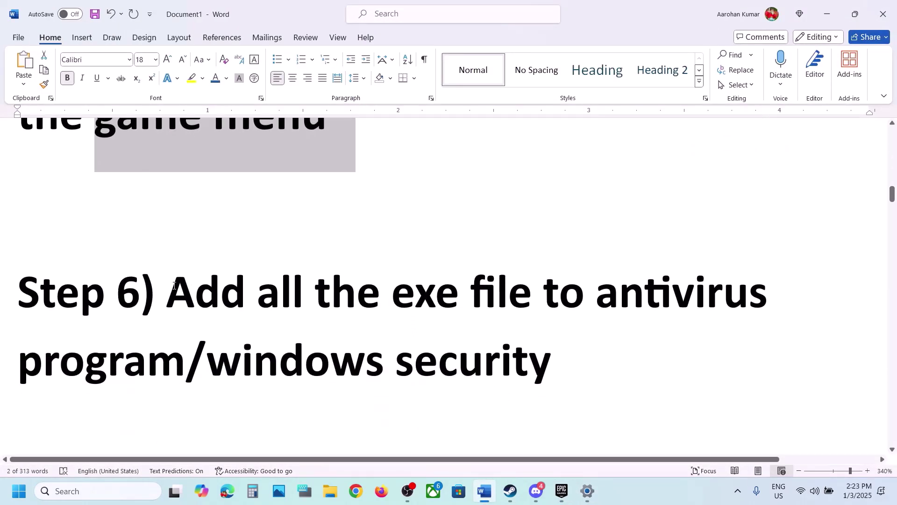
{"action": "left_click_drag", "start_coordinate": [174, 286], "coordinate": [190, 361]}
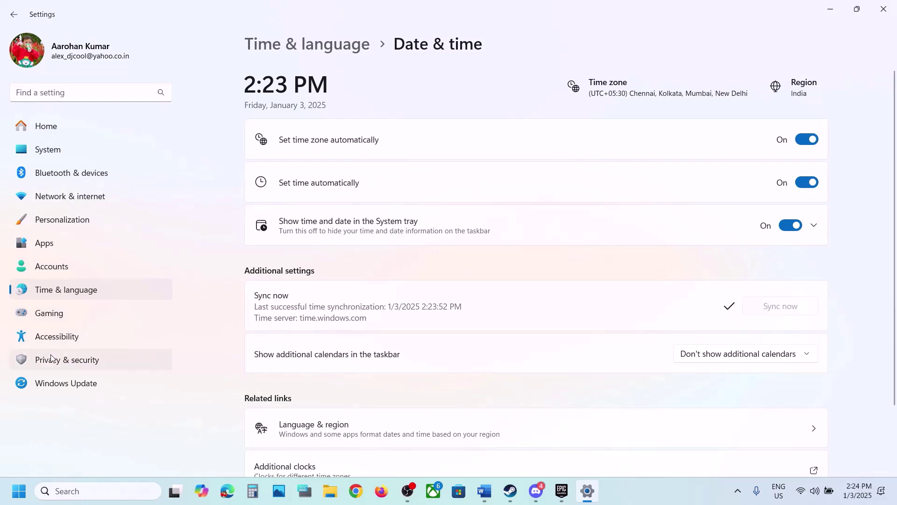
Open the list of apps allowed through Controlled folder access in Windows Security's ransomware protection.
{"action": "left_click", "coordinate": [51, 359]}
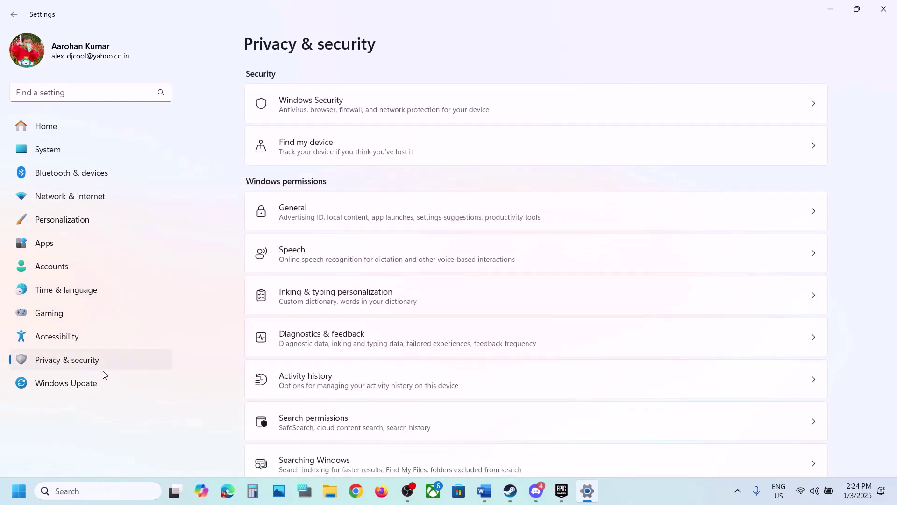
{"action": "left_click", "coordinate": [395, 106]}
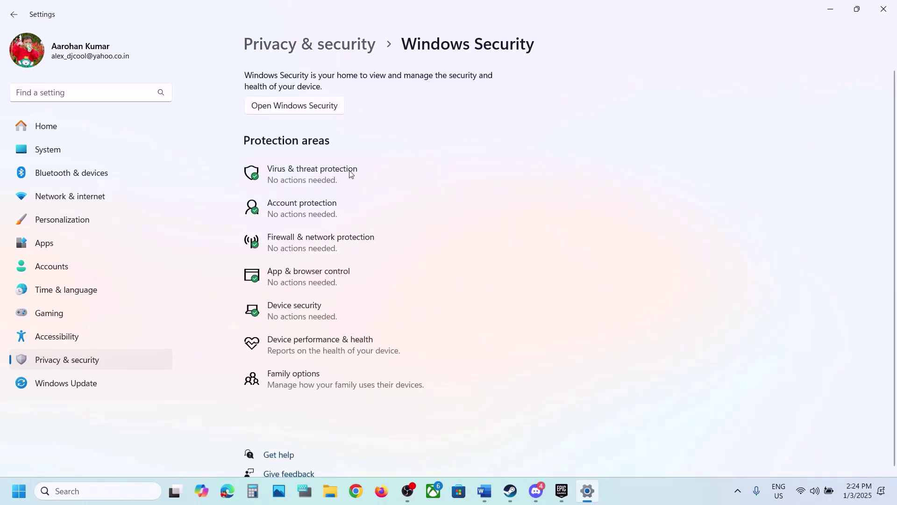
{"action": "left_click", "coordinate": [323, 186]}
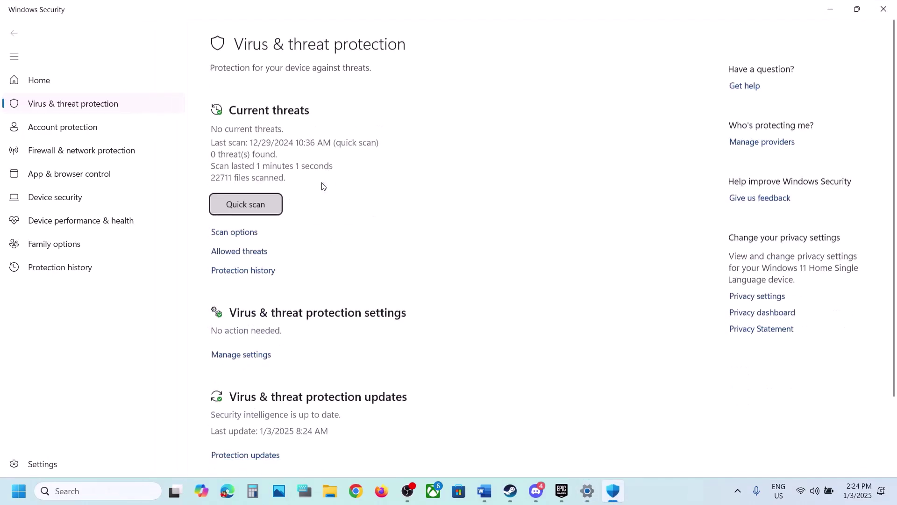
{"action": "scroll", "coordinate": [322, 187], "scroll_direction": "down", "scroll_amount": 2}
{"action": "left_click", "coordinate": [282, 442]}
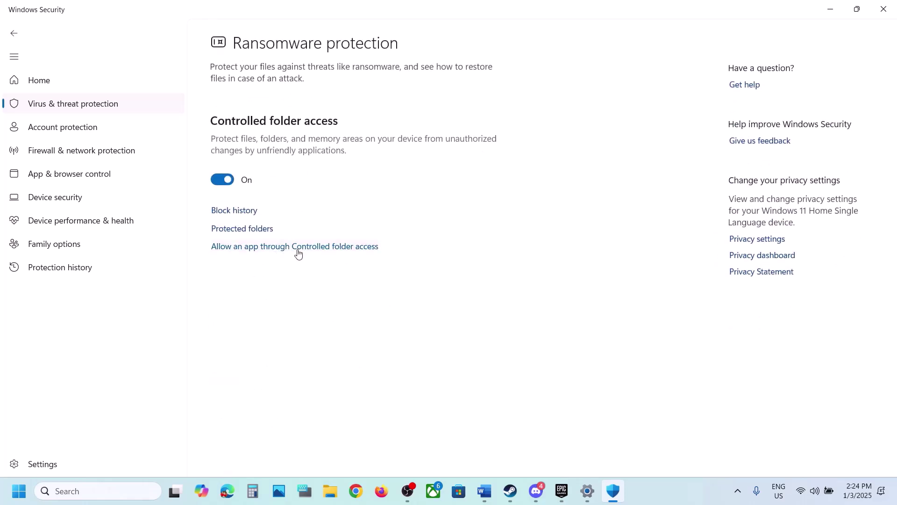
{"action": "left_click", "coordinate": [336, 248]}
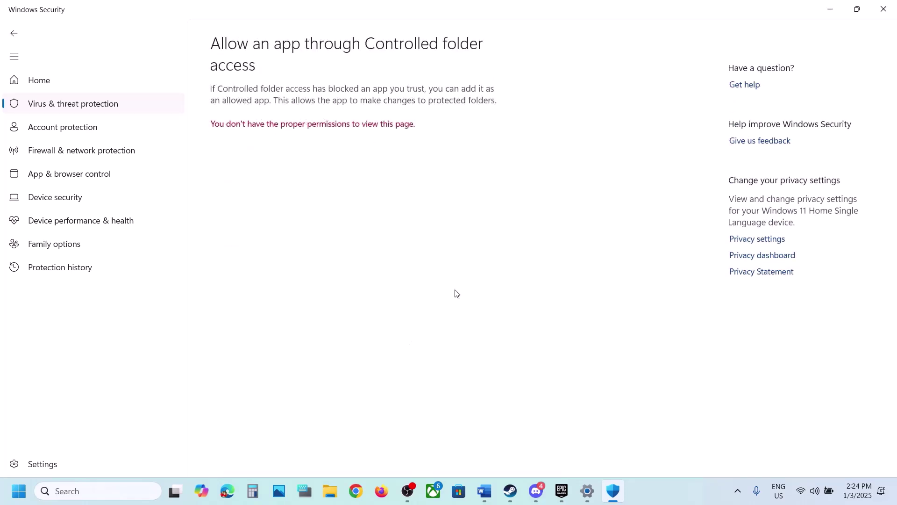
Add HLLEpicGamesStore from the HellLetLooseG0WU4 folder as an allowed app.
{"action": "scroll", "coordinate": [381, 145], "scroll_direction": "down", "scroll_amount": 2}
{"action": "left_click", "coordinate": [290, 49]}
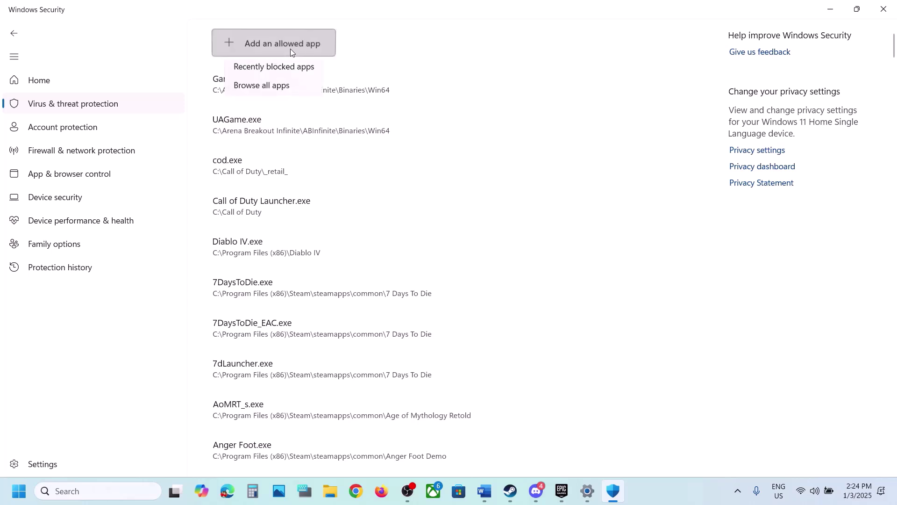
{"action": "left_click", "coordinate": [260, 89]}
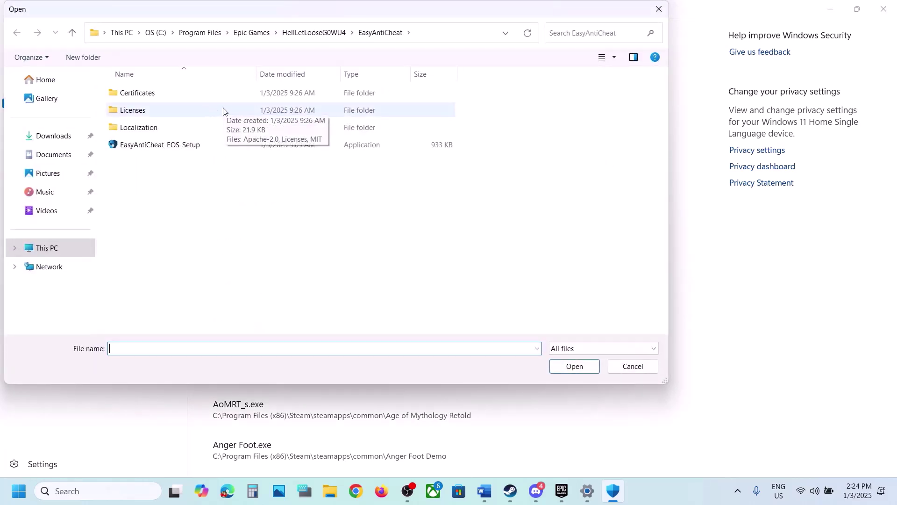
{"action": "left_click", "coordinate": [70, 33]}
{"action": "left_click", "coordinate": [176, 165]}
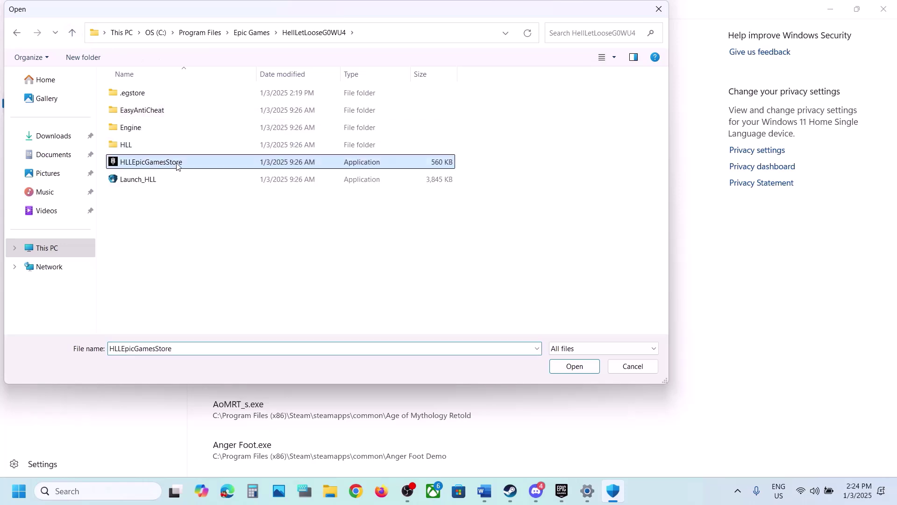
{"action": "left_click", "coordinate": [574, 367]}
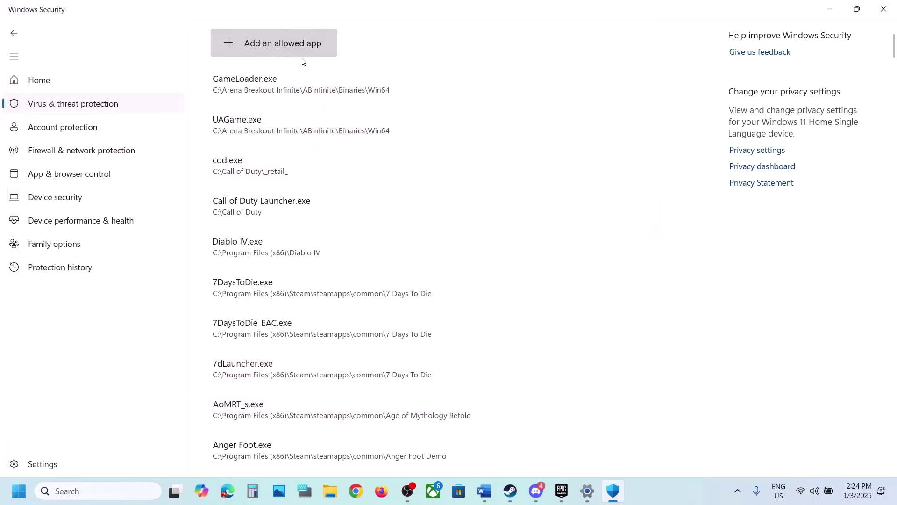
Add Launch_HLL from the HellLetLooseG0WU4 folder as an allowed app.
{"action": "left_click", "coordinate": [301, 50]}
{"action": "left_click", "coordinate": [290, 94]}
{"action": "left_click", "coordinate": [164, 177]}
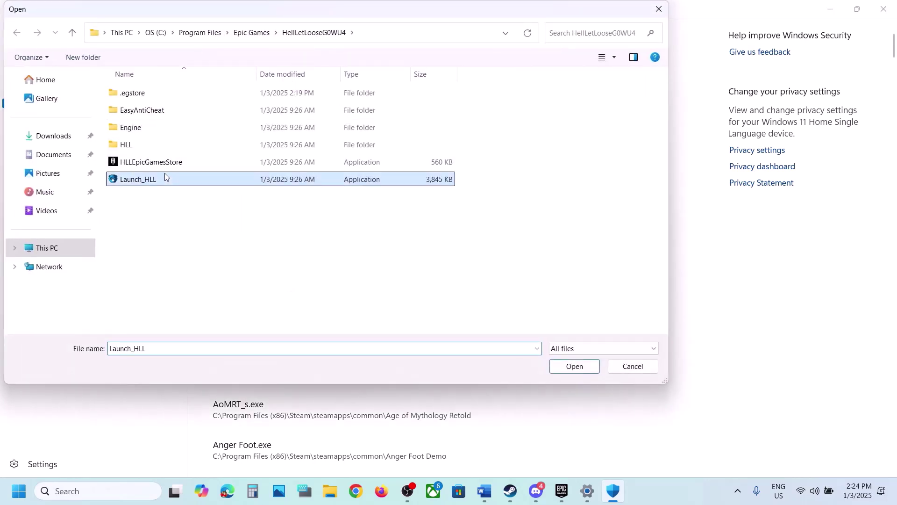
{"action": "left_click", "coordinate": [575, 367]}
Add HLLEpicGamesStore-Win64-Shipping from the game's HLL\Binaries\Win64 folder as an allowed app.
{"action": "left_click", "coordinate": [294, 53]}
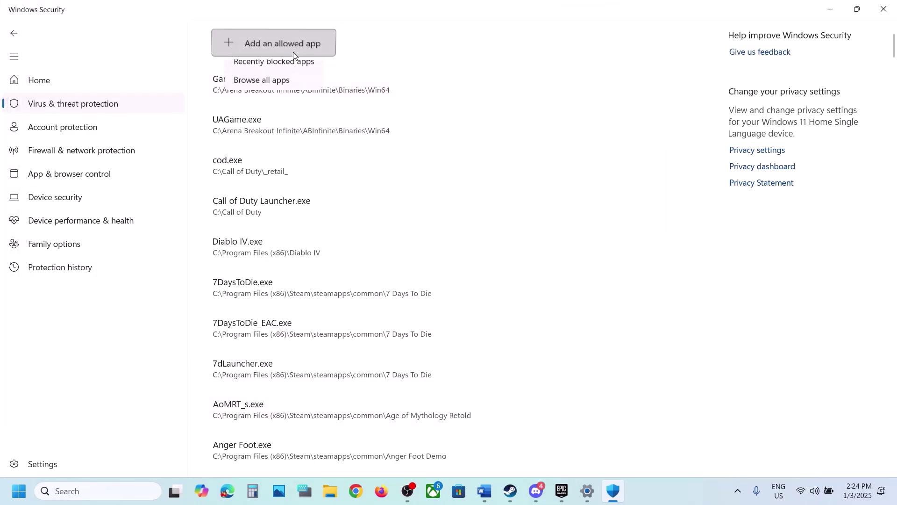
{"action": "left_click", "coordinate": [286, 92]}
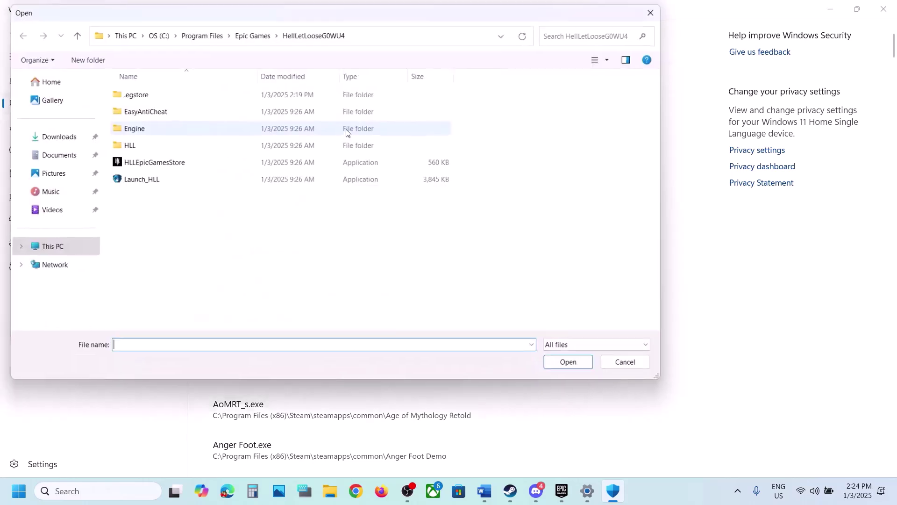
{"action": "double_click", "coordinate": [120, 144]}
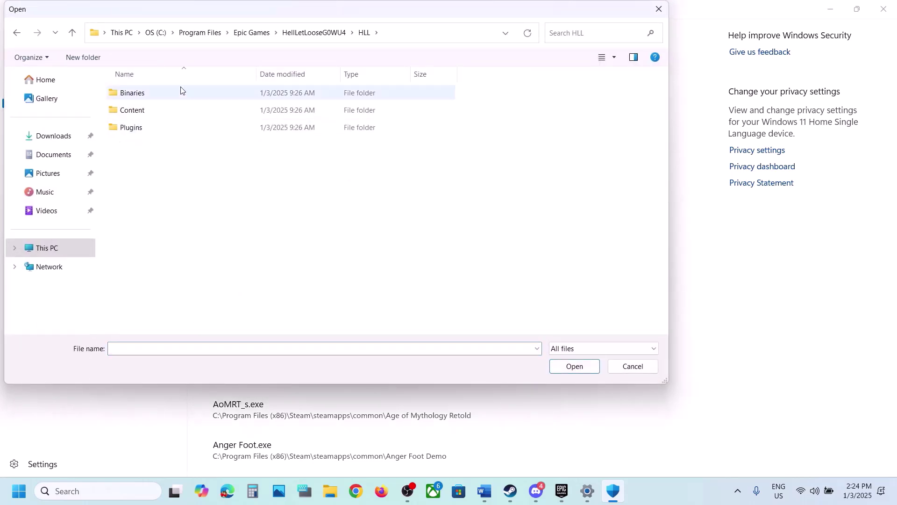
{"action": "double_click", "coordinate": [146, 92]}
{"action": "double_click", "coordinate": [146, 92]}
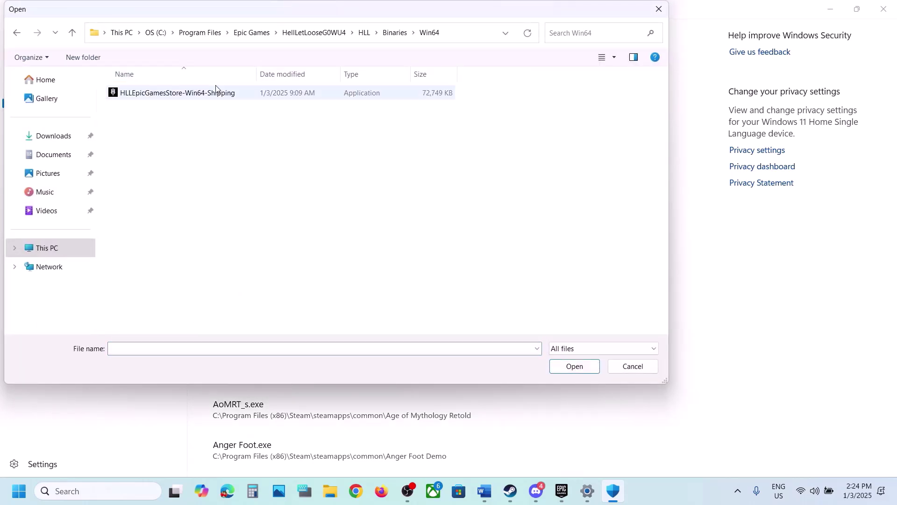
{"action": "left_click", "coordinate": [207, 99]}
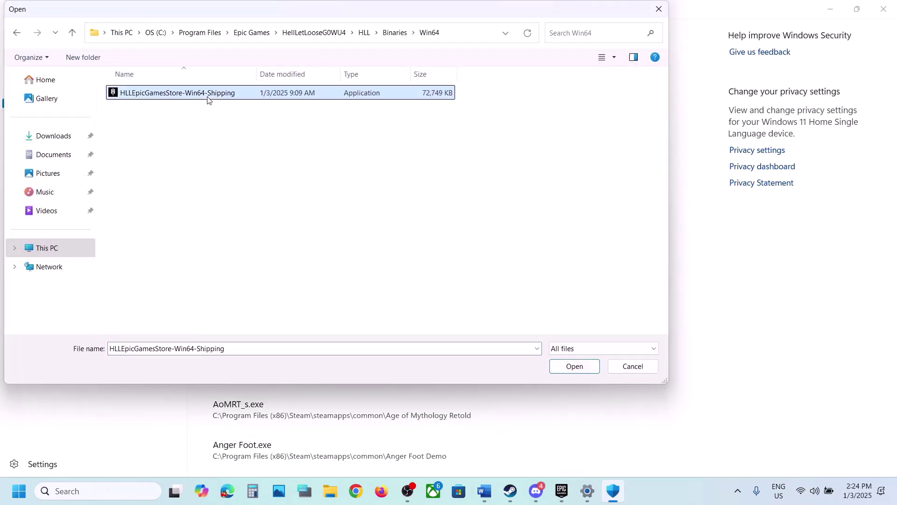
{"action": "left_click", "coordinate": [563, 367]}
Add EasyAntiCheat_EOS_Setup from the game's EasyAntiCheat folder as an app allowed through Controlled folder access.
{"action": "left_click", "coordinate": [287, 41]}
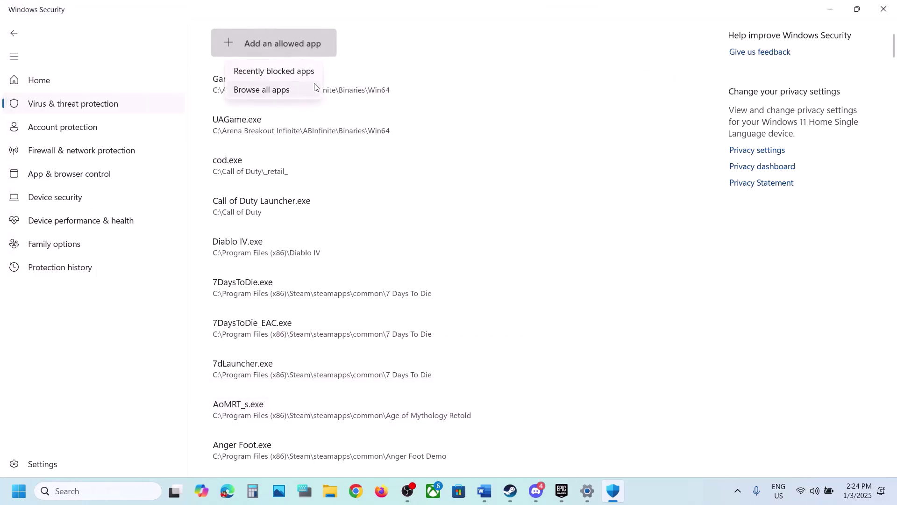
{"action": "left_click", "coordinate": [281, 89]}
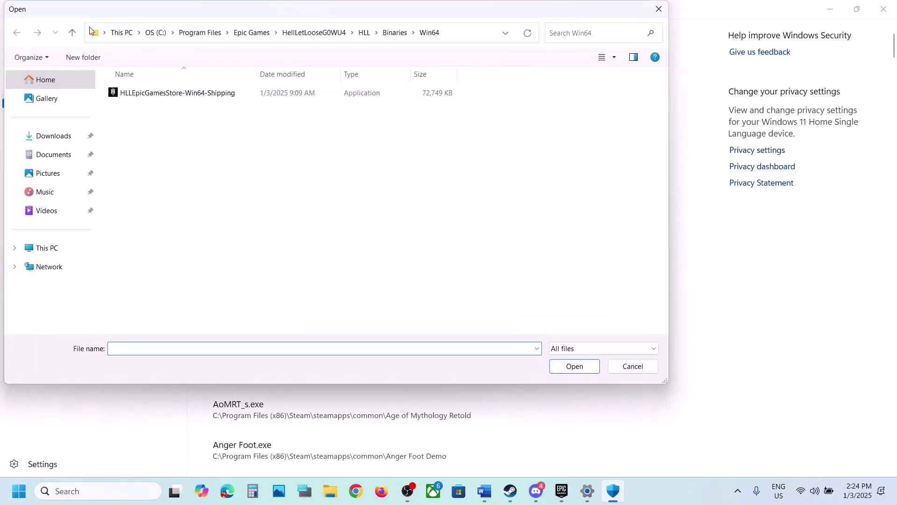
{"action": "left_click", "coordinate": [72, 32]}
{"action": "left_click", "coordinate": [72, 32]}
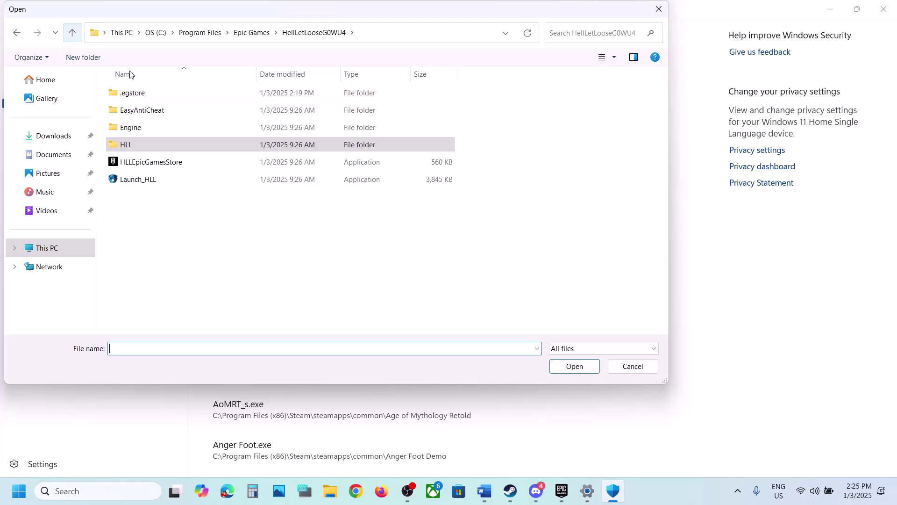
{"action": "double_click", "coordinate": [145, 110]}
{"action": "left_click", "coordinate": [149, 147]}
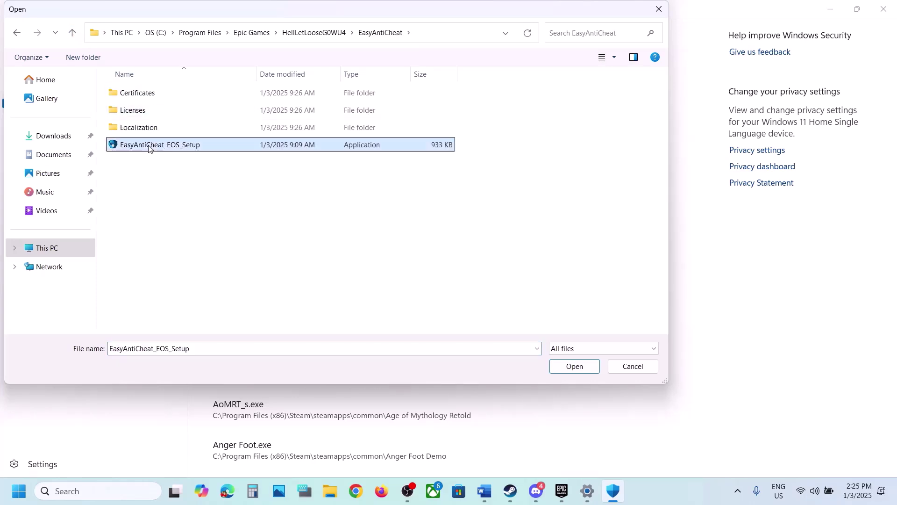
{"action": "left_click", "coordinate": [575, 366]}
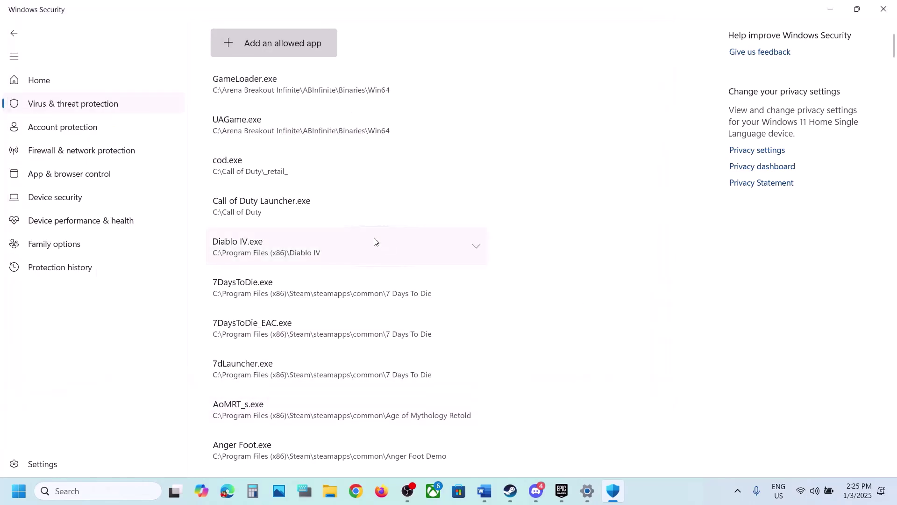
Search Windows for Control Panel and open its System and Security category.
{"action": "left_click", "coordinate": [118, 492]}
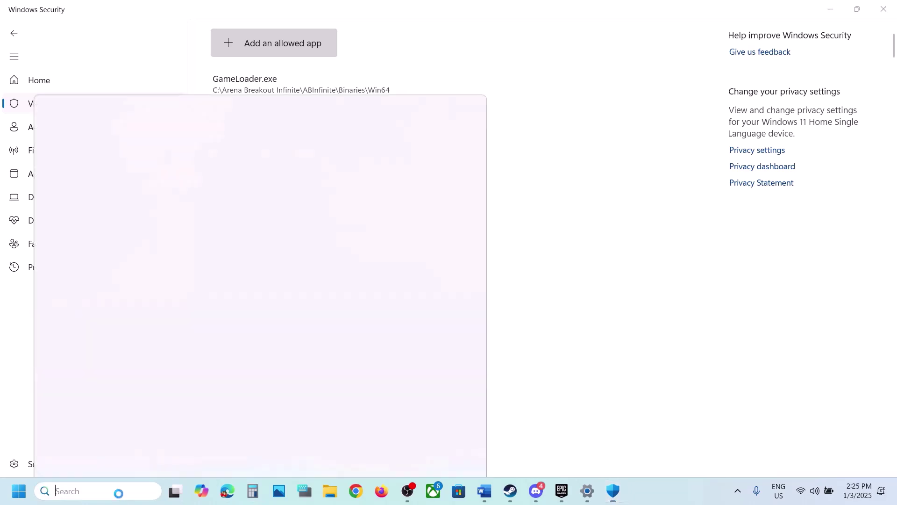
{"action": "type", "text": "com"}
{"action": "key", "text": "BackSpace"}
{"action": "type", "text": "ntrol"}
{"action": "key", "text": "Return"}
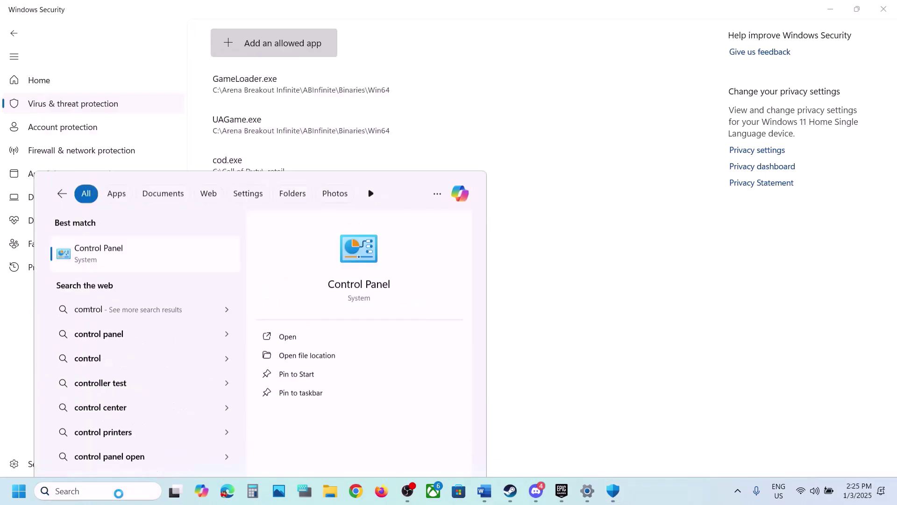
{"action": "left_click", "coordinate": [341, 91]}
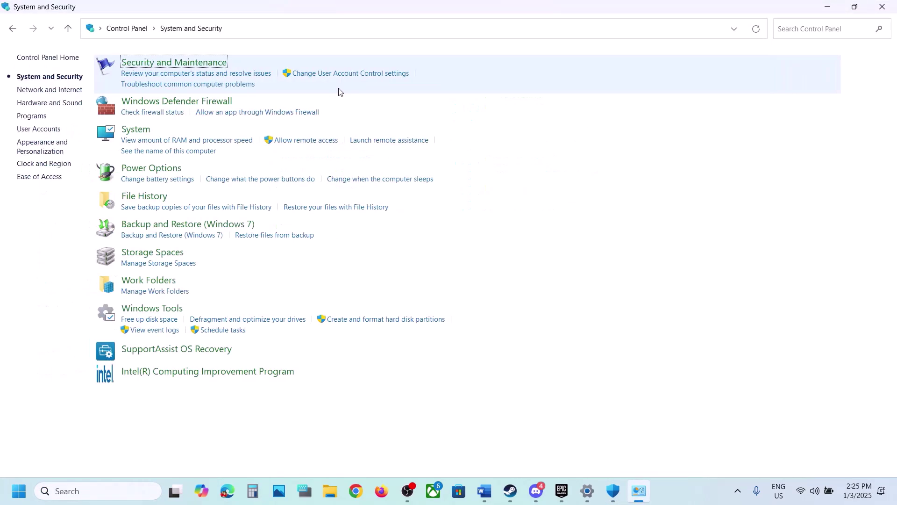
Open the list of apps allowed through Windows Defender Firewall and unlock it for changes.
{"action": "left_click", "coordinate": [232, 102]}
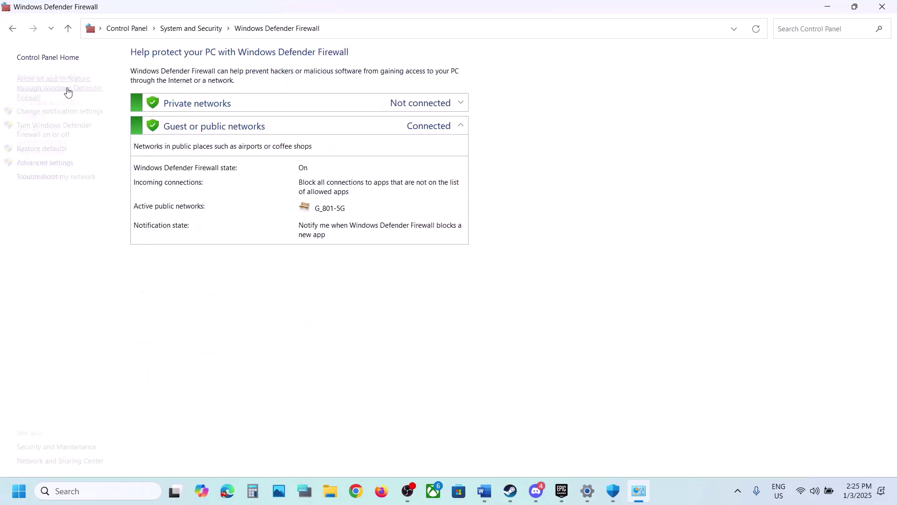
{"action": "left_click", "coordinate": [55, 89]}
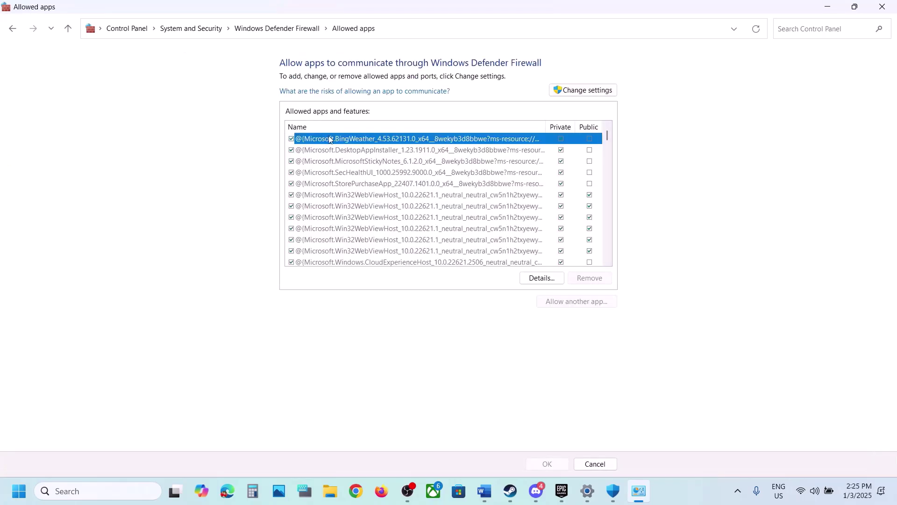
{"action": "left_click", "coordinate": [588, 90]}
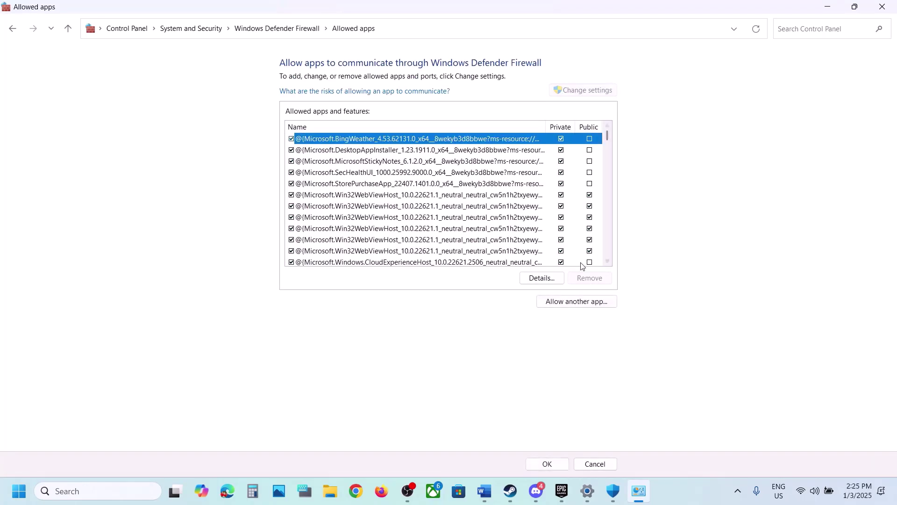
Try to add HLLEpicGamesStore from the HellLetLooseG0WU4 folder to the firewall's allowed apps.
{"action": "left_click", "coordinate": [582, 303]}
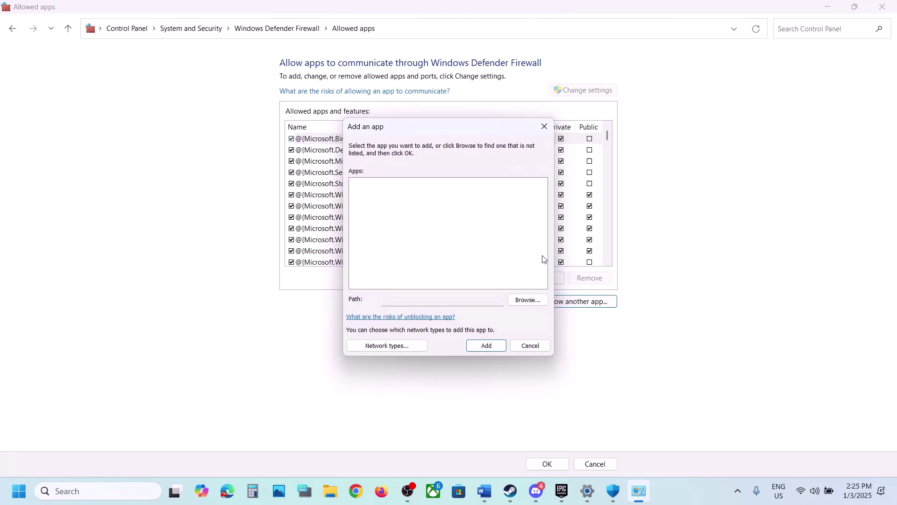
{"action": "left_click", "coordinate": [527, 299]}
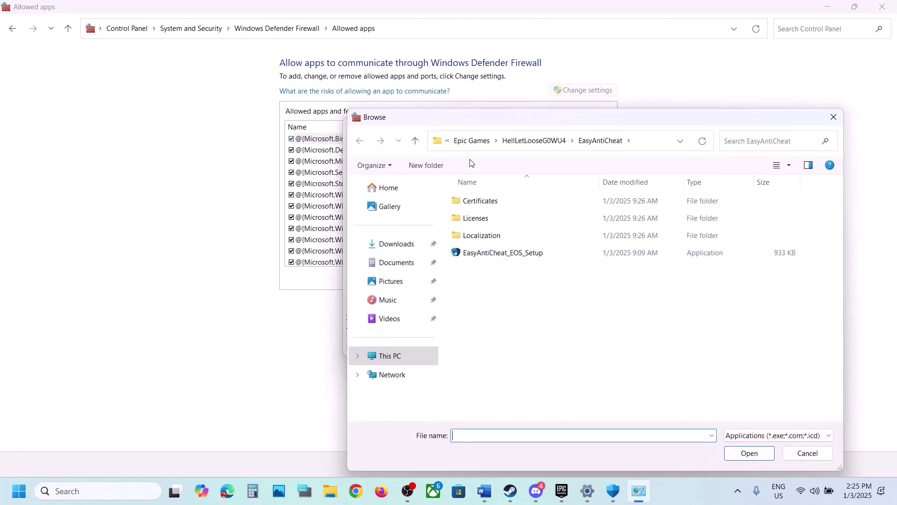
{"action": "left_click", "coordinate": [416, 141]}
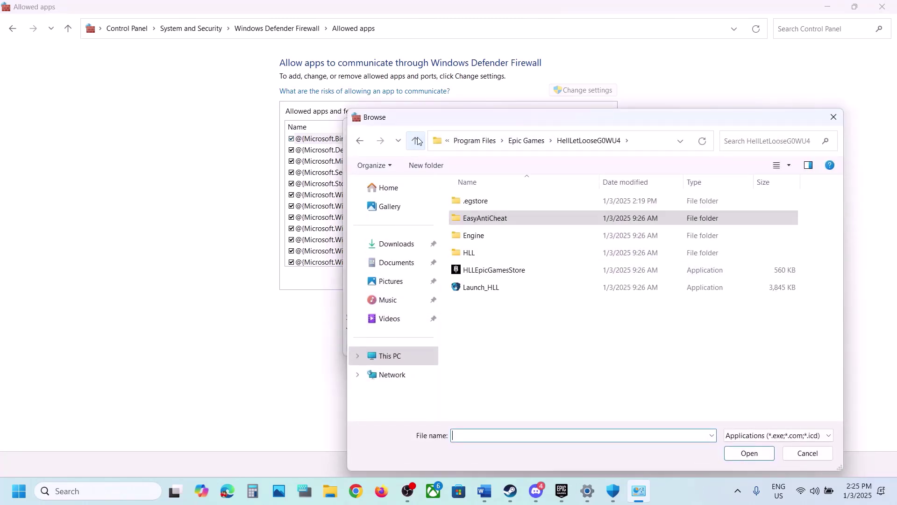
{"action": "left_click", "coordinate": [491, 271]}
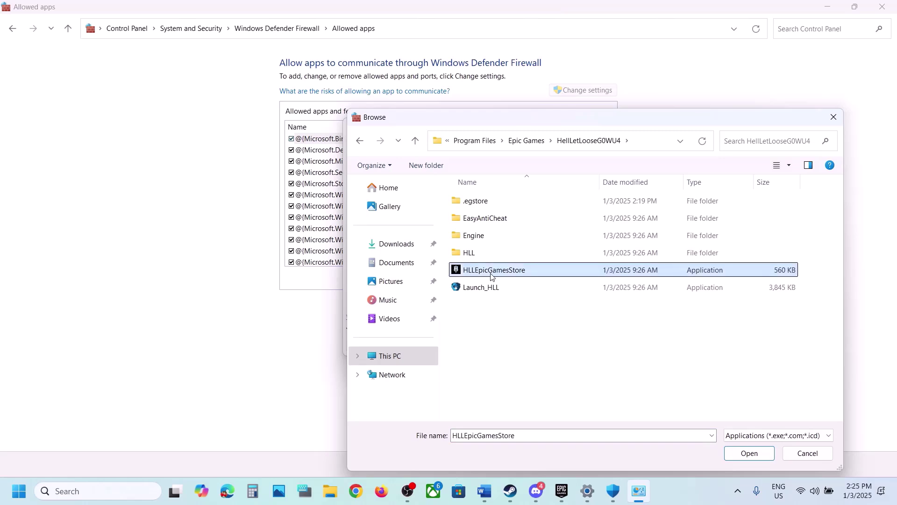
{"action": "left_click", "coordinate": [750, 455]}
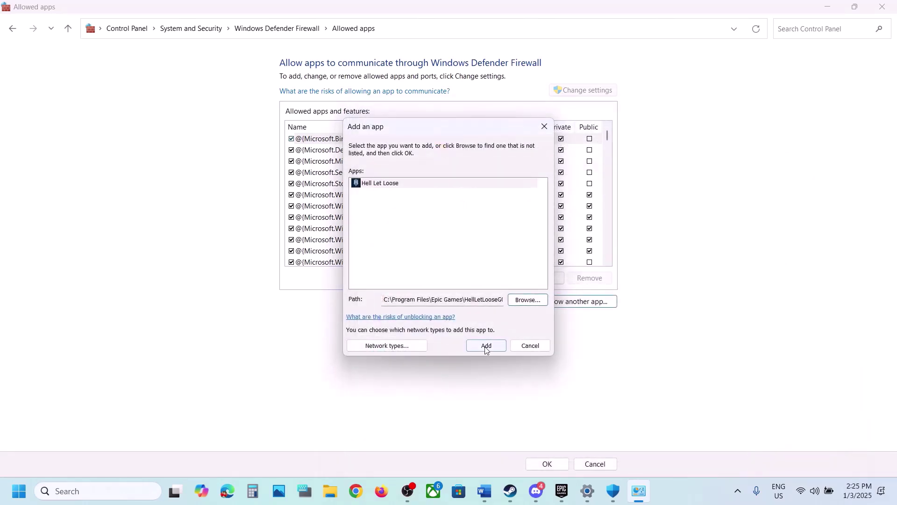
{"action": "left_click", "coordinate": [487, 345]}
{"action": "left_click", "coordinate": [507, 294]}
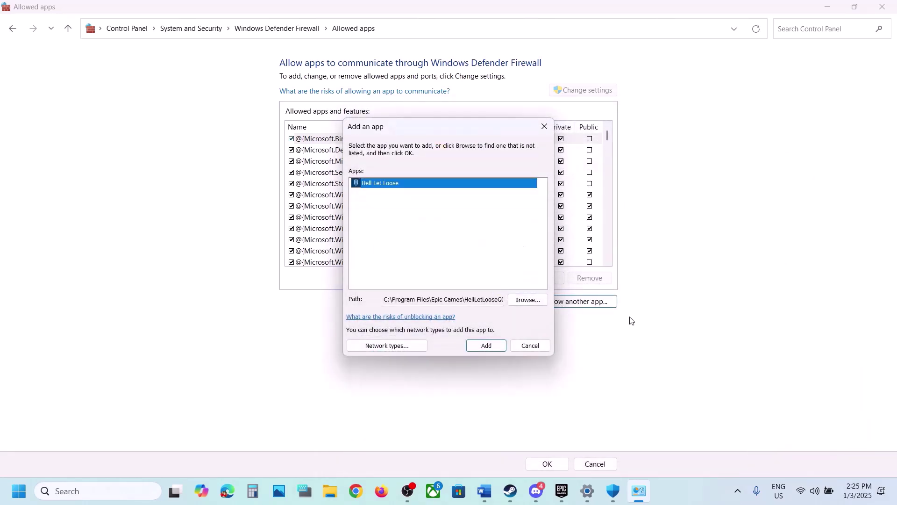
Try to add Launch_HLL from the HellLetLooseG0WU4 folder to the firewall's allowed apps.
{"action": "left_click", "coordinate": [526, 299]}
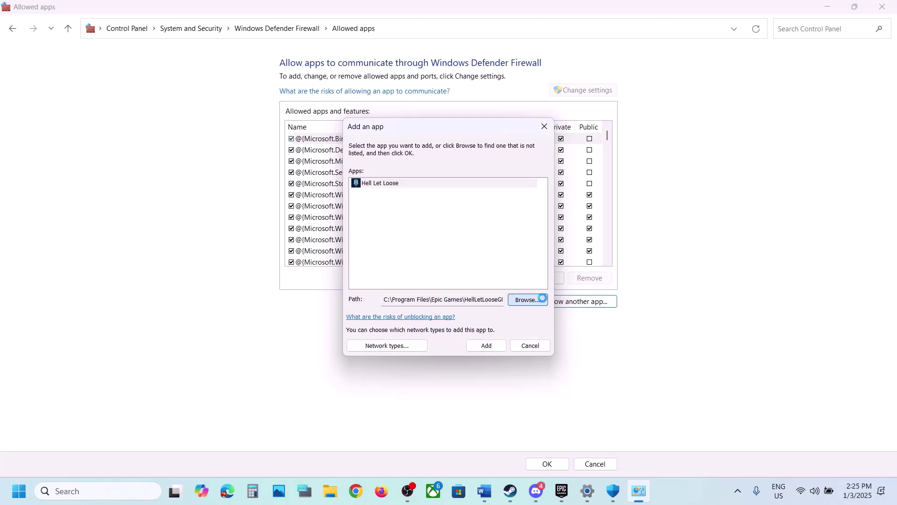
{"action": "left_click", "coordinate": [490, 282]}
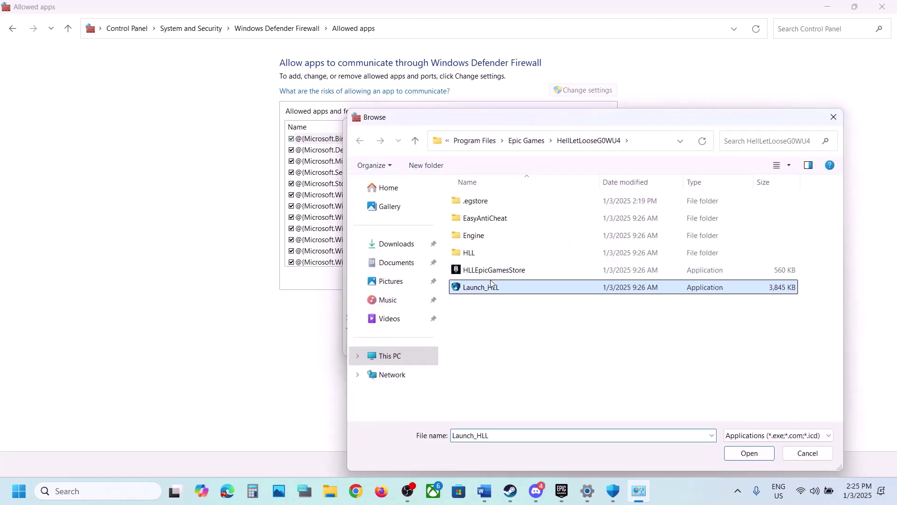
{"action": "left_click", "coordinate": [751, 456]}
{"action": "left_click", "coordinate": [481, 348]}
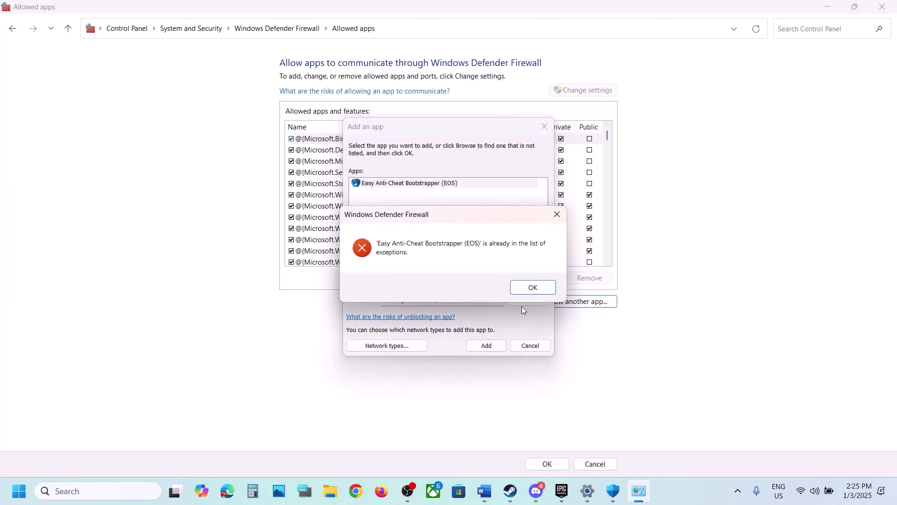
{"action": "left_click", "coordinate": [523, 289]}
Try to add HLLEpicGamesStore-Win64-Shipping from the HLL\Binaries\Win64 folder to the firewall's allowed apps.
{"action": "left_click", "coordinate": [518, 303]}
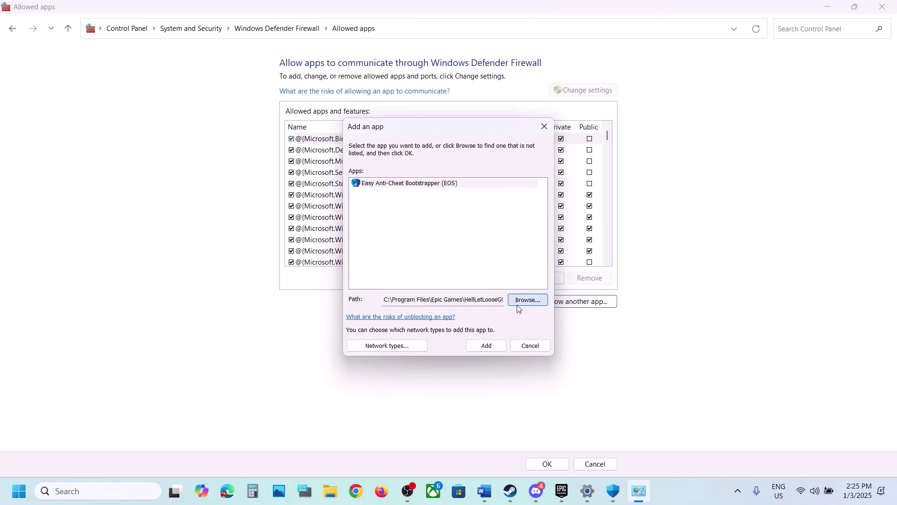
{"action": "double_click", "coordinate": [483, 252]}
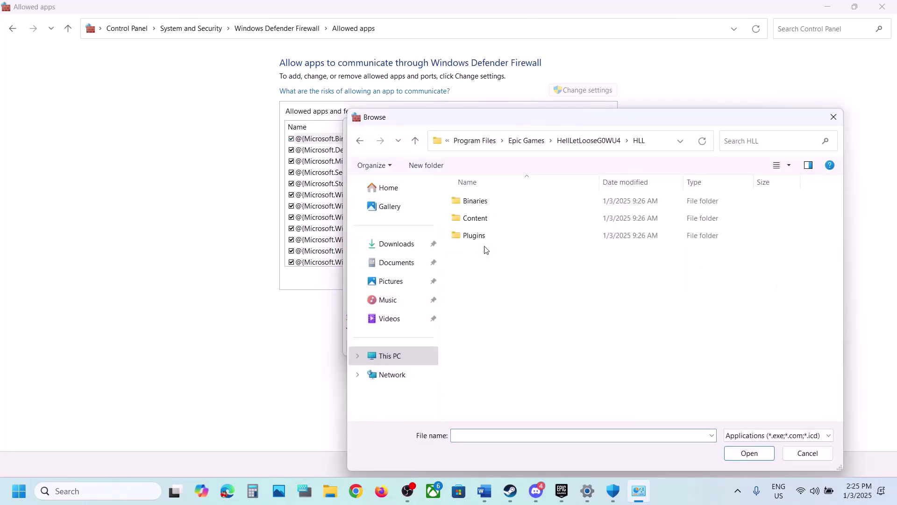
{"action": "double_click", "coordinate": [475, 203]}
{"action": "double_click", "coordinate": [481, 202]}
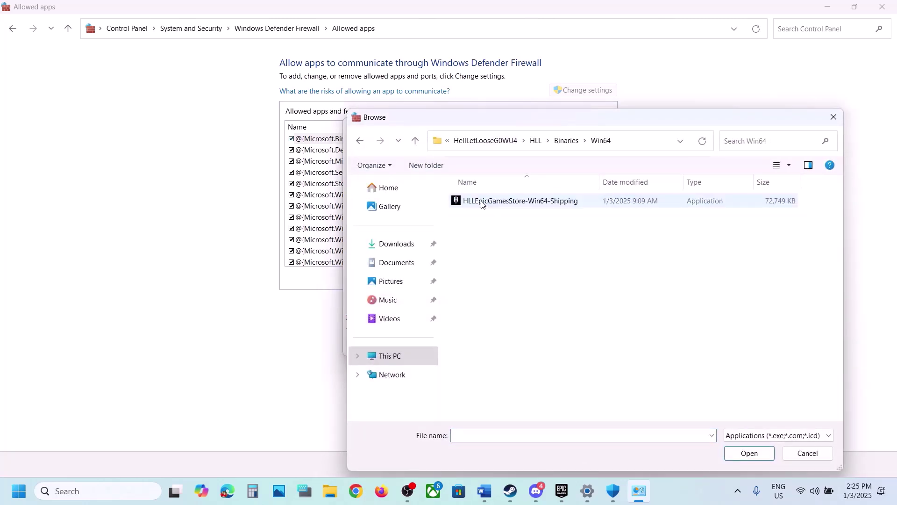
{"action": "left_click", "coordinate": [492, 202]}
{"action": "left_click", "coordinate": [739, 455]}
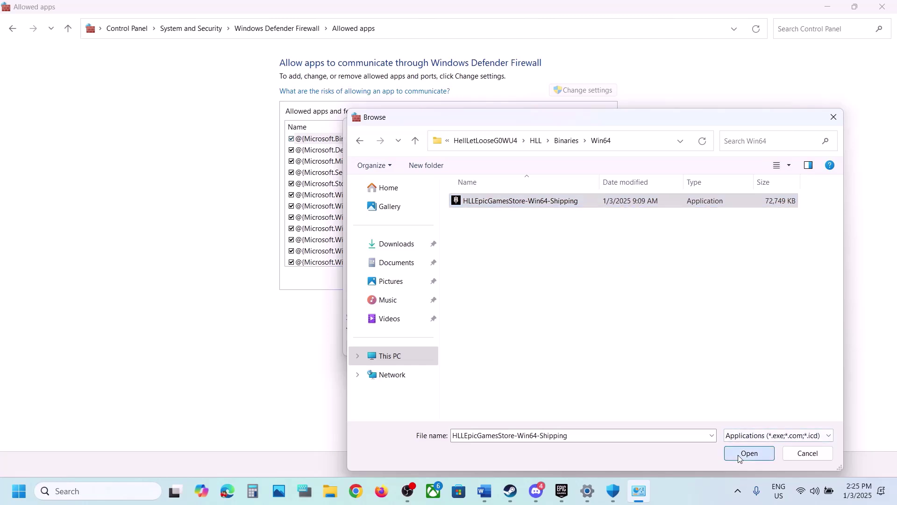
{"action": "left_click", "coordinate": [486, 345]}
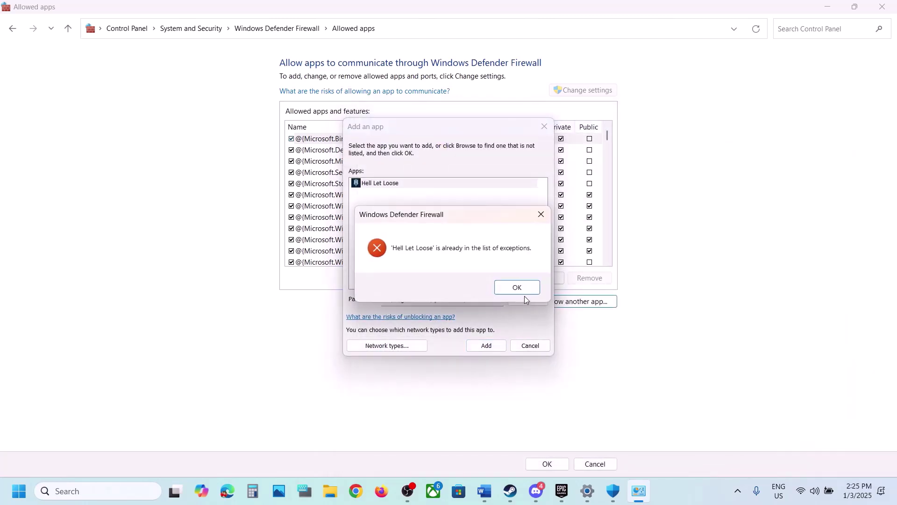
{"action": "left_click", "coordinate": [519, 289]}
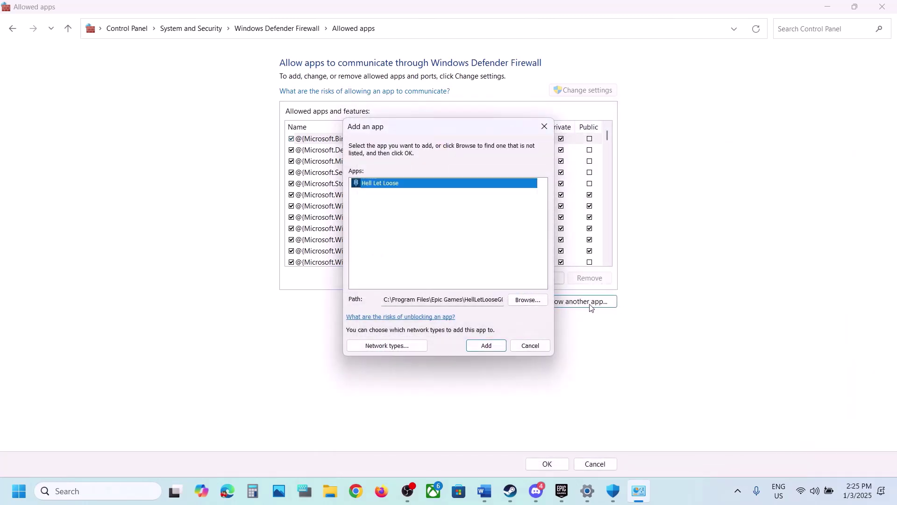
Try to add EasyAntiCheat_EOS_Setup from the EasyAntiCheat folder to the firewall's allowed apps, then leave the app-adding dialog.
{"action": "left_click", "coordinate": [526, 300]}
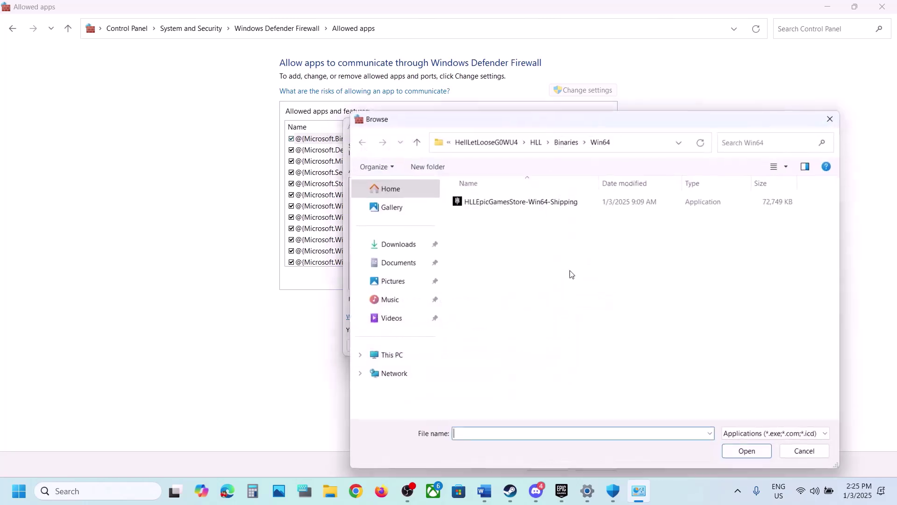
{"action": "left_click", "coordinate": [414, 142]}
{"action": "left_click", "coordinate": [414, 142]}
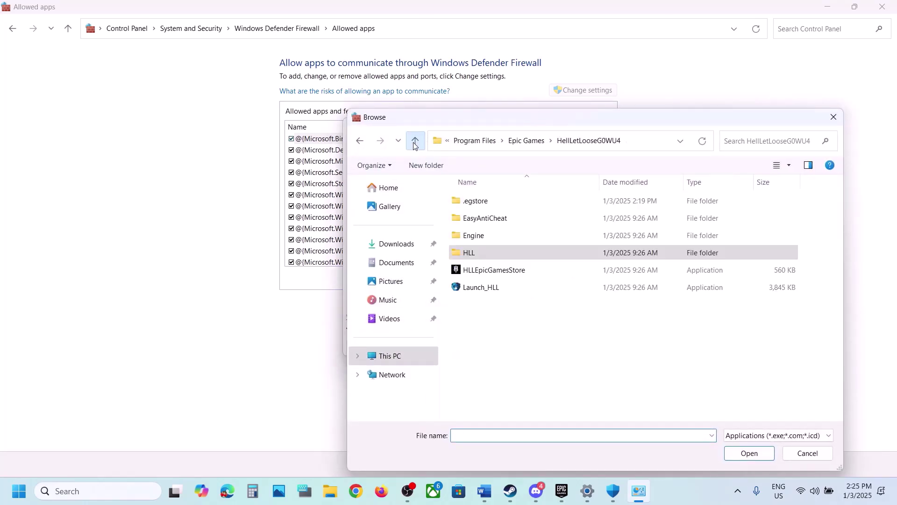
{"action": "left_click", "coordinate": [482, 218]}
{"action": "double_click", "coordinate": [482, 219]}
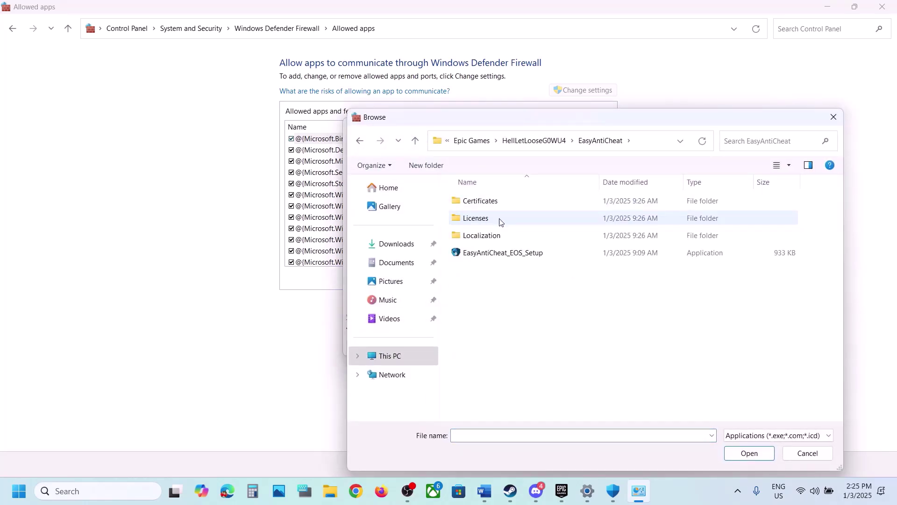
{"action": "left_click", "coordinate": [487, 253]}
{"action": "left_click", "coordinate": [750, 453]}
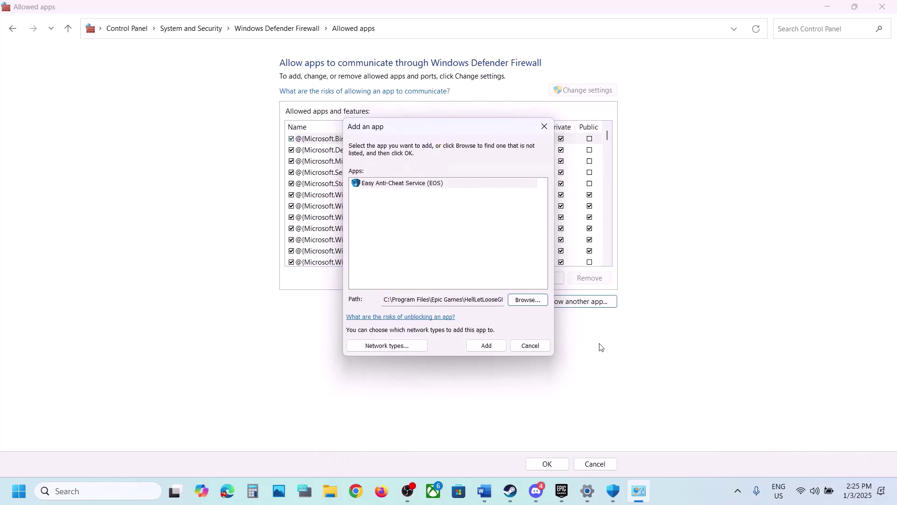
{"action": "left_click", "coordinate": [486, 345]}
{"action": "left_click", "coordinate": [530, 292]}
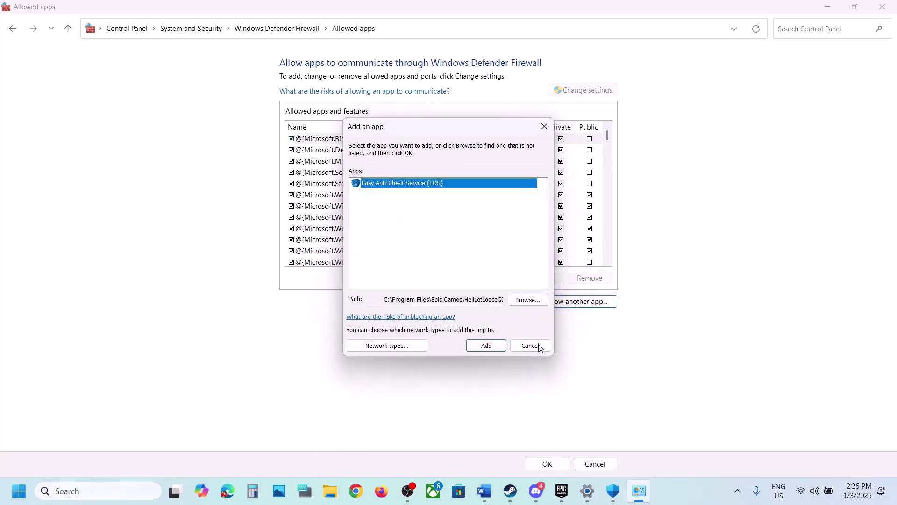
{"action": "left_click", "coordinate": [534, 348]}
Close the firewall's allowed apps window, Windows Security and Settings.
{"action": "left_click", "coordinate": [883, 12]}
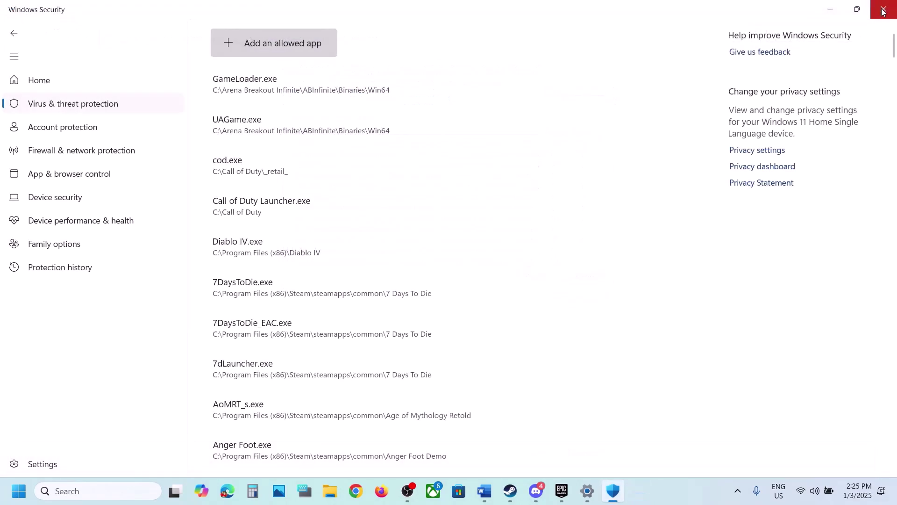
{"action": "left_click", "coordinate": [884, 12]}
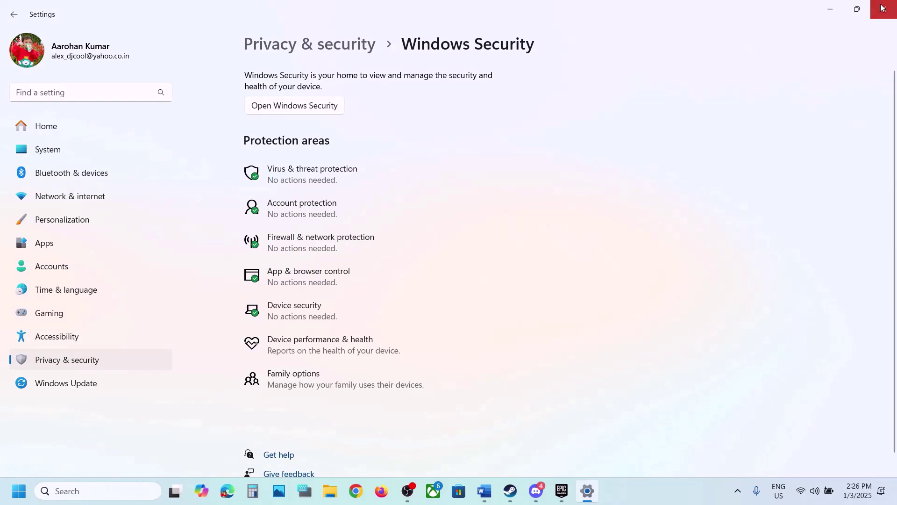
{"action": "left_click", "coordinate": [884, 10]}
Switch to Steam and view the shortcut properties of Hell Let Loose, then close them.
{"action": "scroll", "coordinate": [406, 260], "scroll_direction": "down", "scroll_amount": 5}
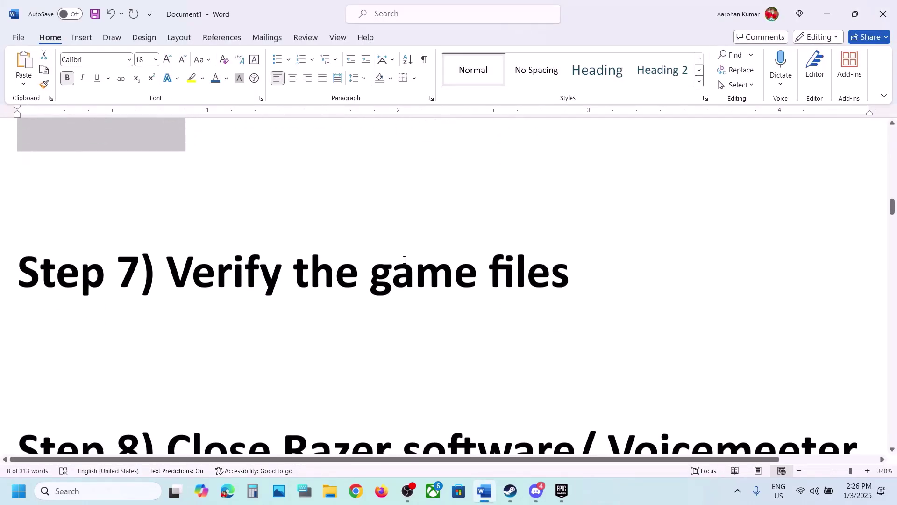
{"action": "left_click", "coordinate": [510, 492]}
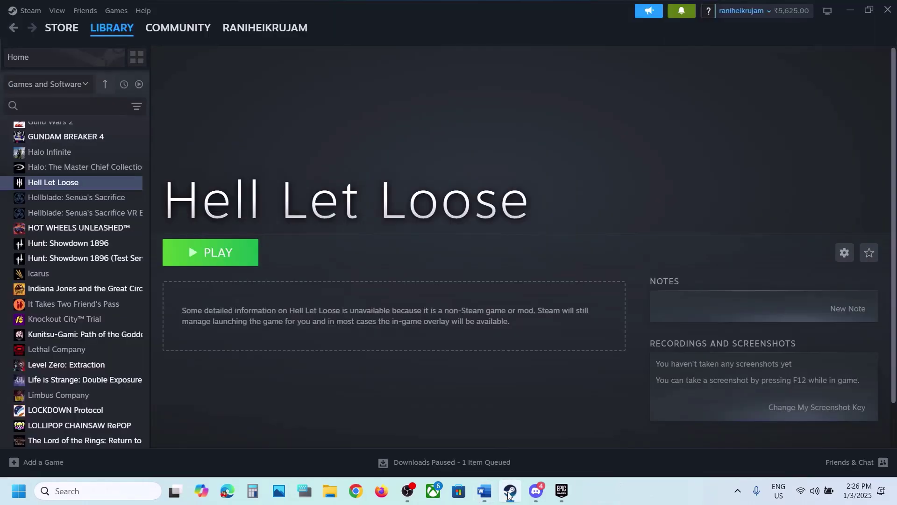
{"action": "right_click", "coordinate": [79, 182]}
{"action": "left_click", "coordinate": [113, 271]}
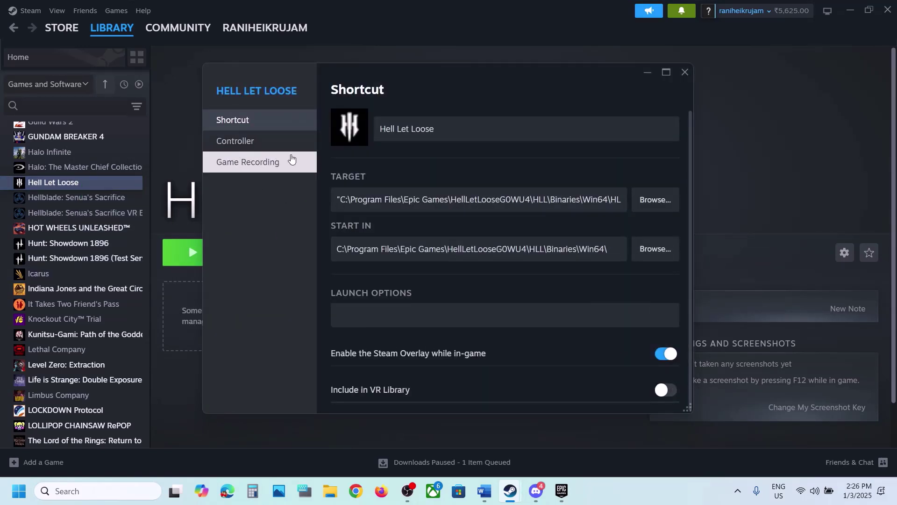
{"action": "left_click", "coordinate": [691, 73]}
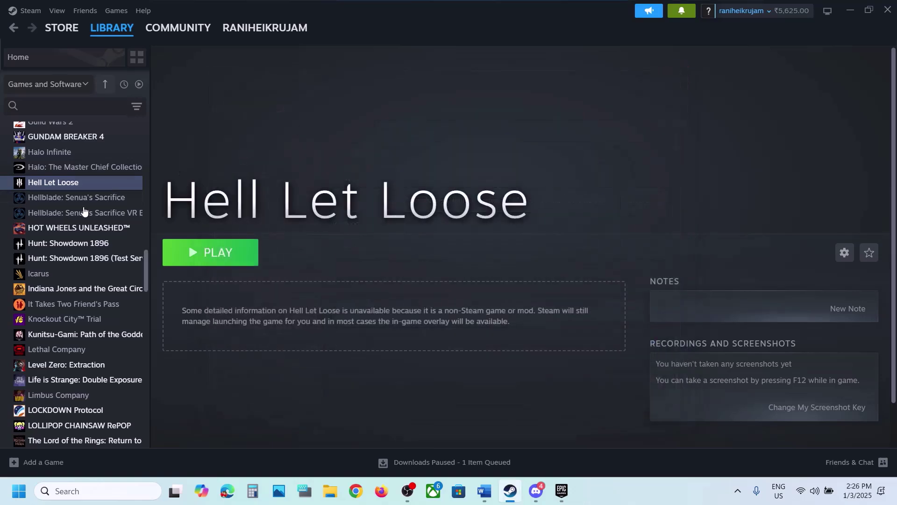
Examine the file verification option in the installed files properties of HOT WHEELS UNLEASHED, then close the properties.
{"action": "right_click", "coordinate": [59, 229]}
{"action": "left_click", "coordinate": [80, 315]}
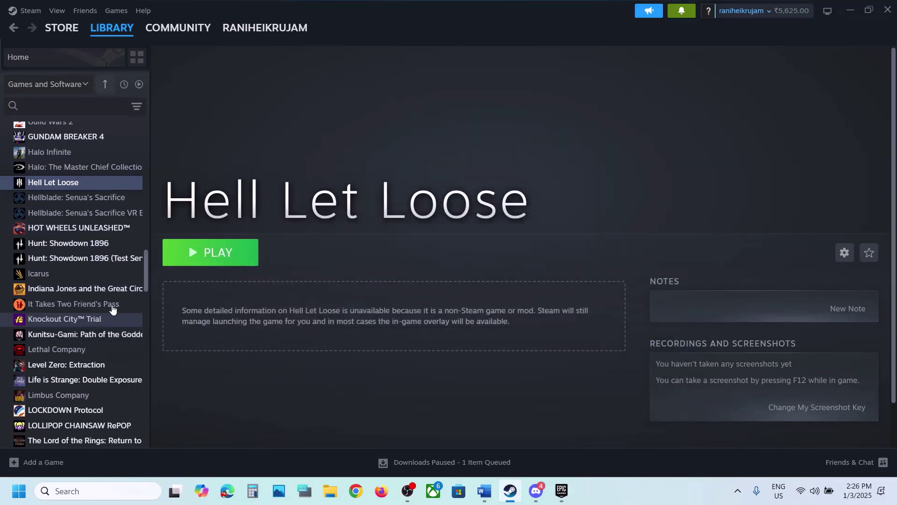
{"action": "left_click", "coordinate": [245, 176]}
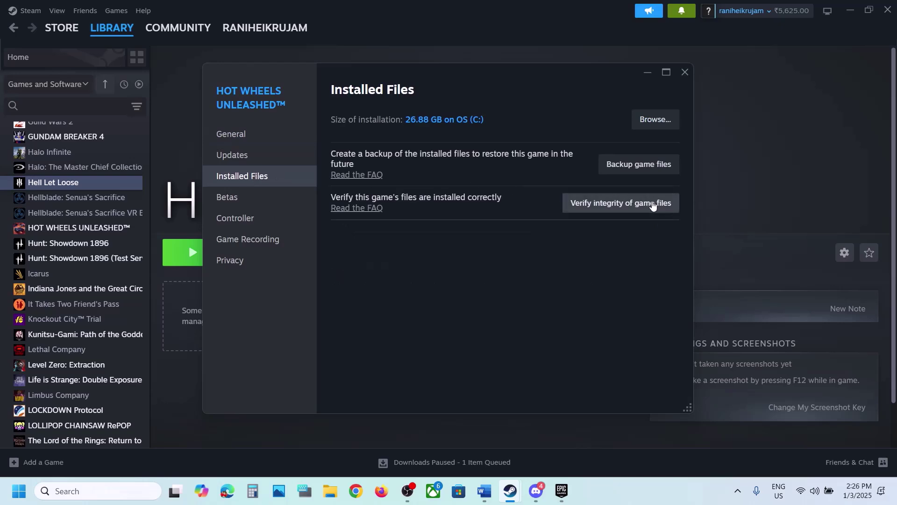
{"action": "left_click", "coordinate": [686, 72]}
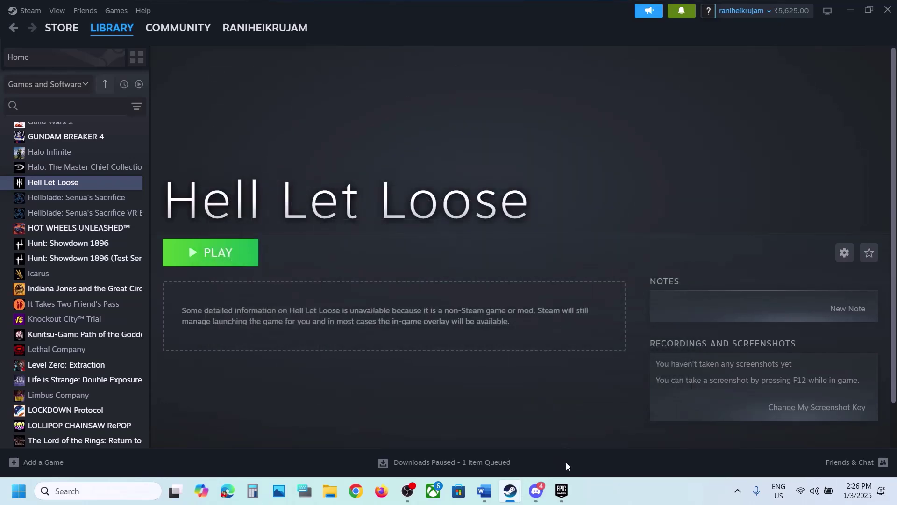
Switch to the Epic Games Launcher and view the Verify Files option in Hell Let Loose's management settings, then close them.
{"action": "left_click", "coordinate": [562, 491]}
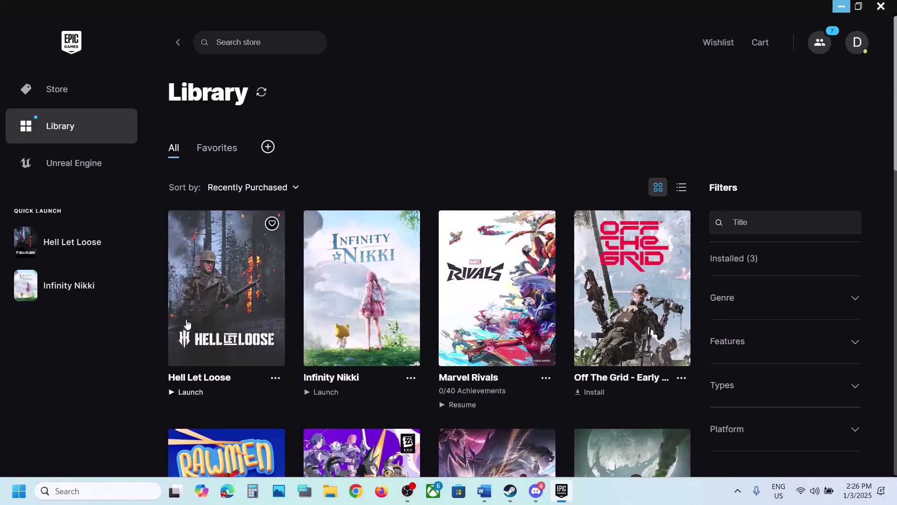
{"action": "left_click", "coordinate": [275, 382]}
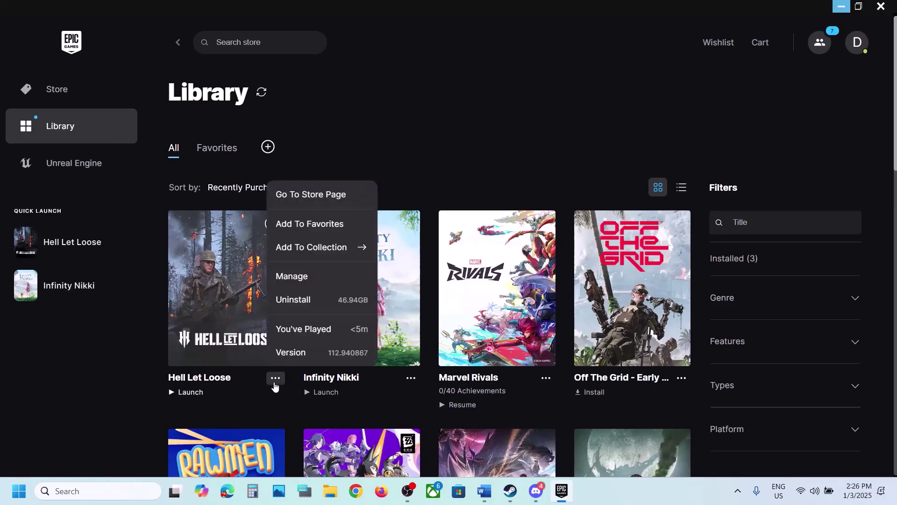
{"action": "left_click", "coordinate": [308, 279]}
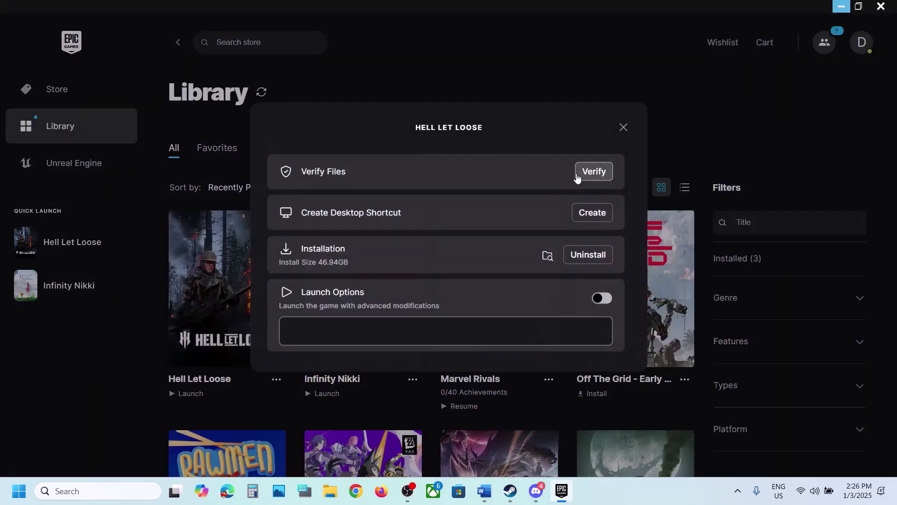
{"action": "left_click", "coordinate": [629, 131]}
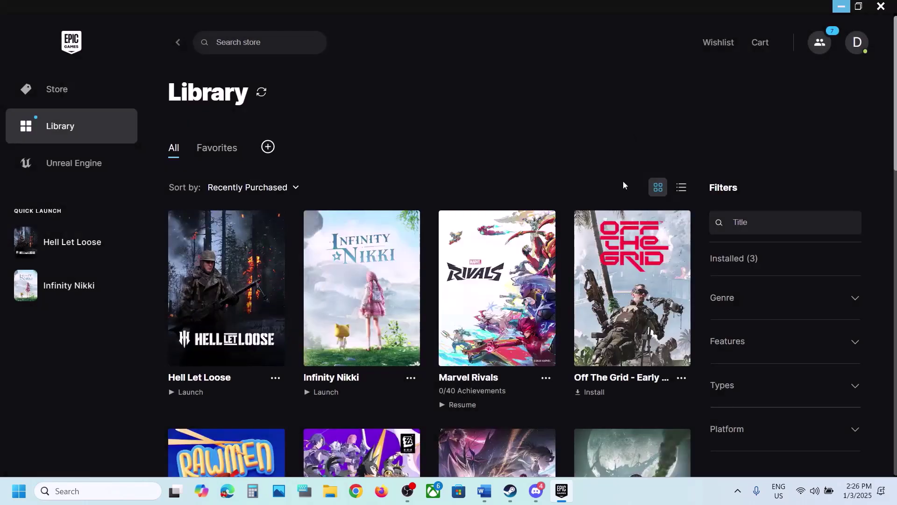
Switch to the Word document and mark "Razer software" and "Voicemeeter" in turn in Step 8.
{"action": "left_click", "coordinate": [486, 491]}
{"action": "scroll", "coordinate": [381, 343], "scroll_direction": "down", "scroll_amount": 5}
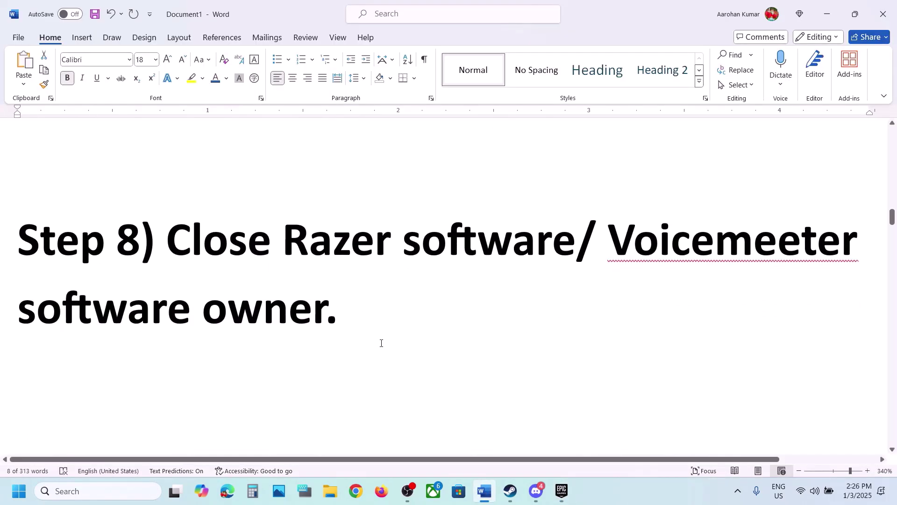
{"action": "left_click_drag", "start_coordinate": [285, 239], "coordinate": [535, 240]}
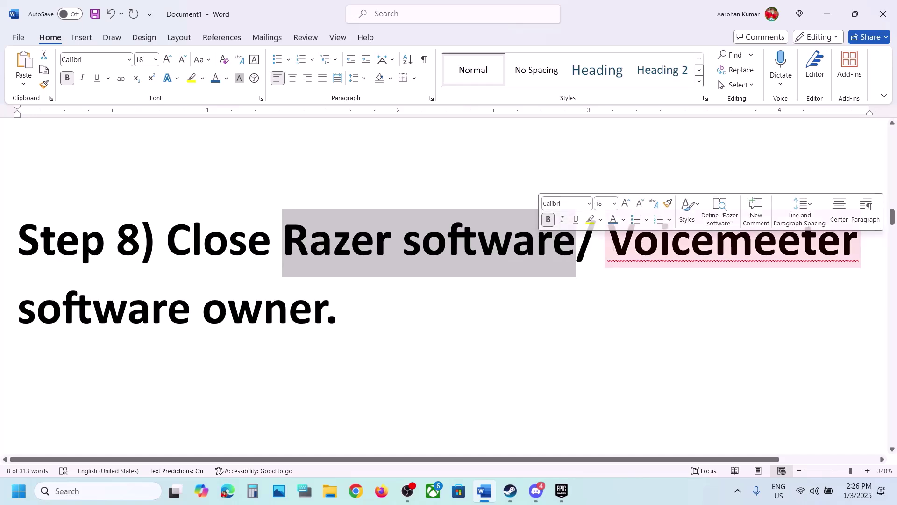
{"action": "left_click_drag", "start_coordinate": [612, 247], "coordinate": [860, 241]}
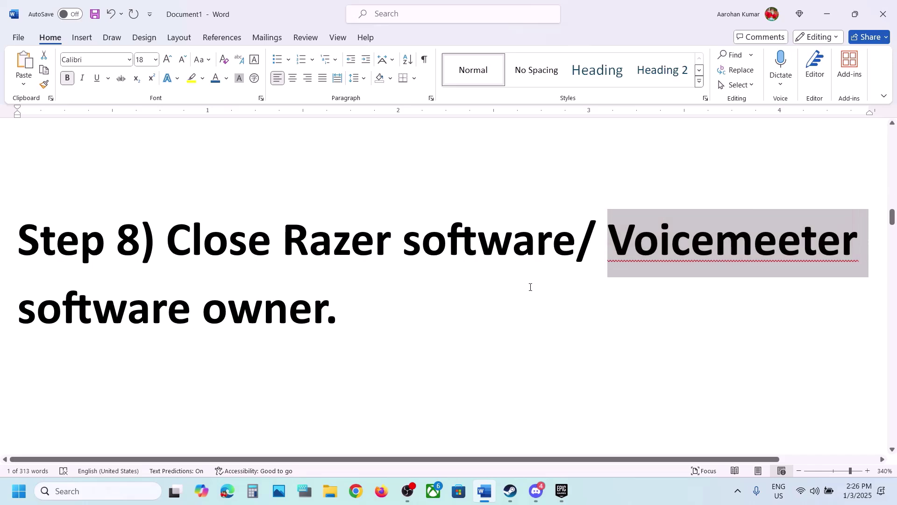
Mark the game installation folder instruction and the word "Paks" in turn in Step 9 of the document.
{"action": "scroll", "coordinate": [479, 293], "scroll_direction": "down", "scroll_amount": 5}
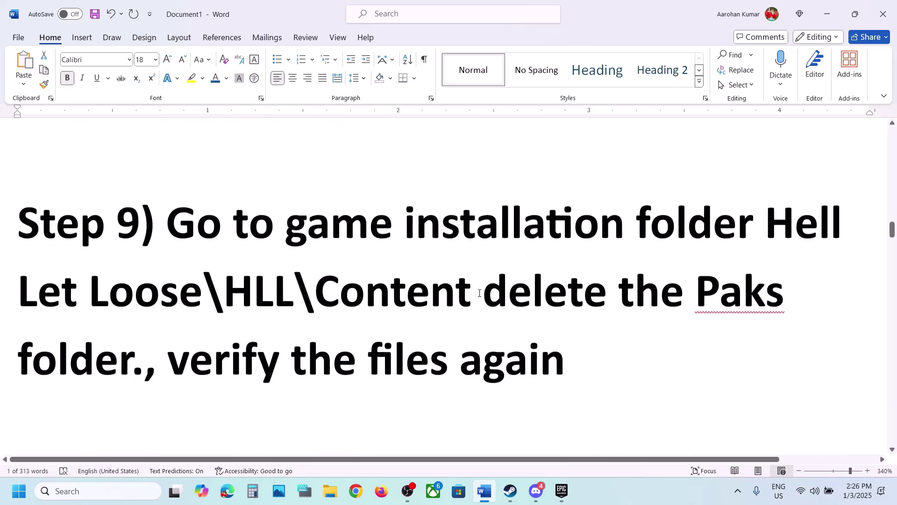
{"action": "left_click_drag", "start_coordinate": [174, 228], "coordinate": [618, 282]}
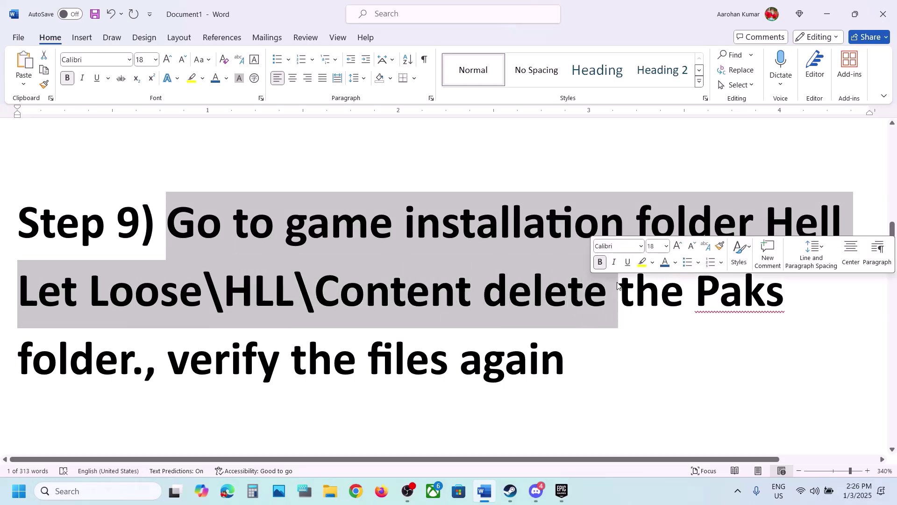
{"action": "left_click_drag", "start_coordinate": [704, 294], "coordinate": [786, 301]}
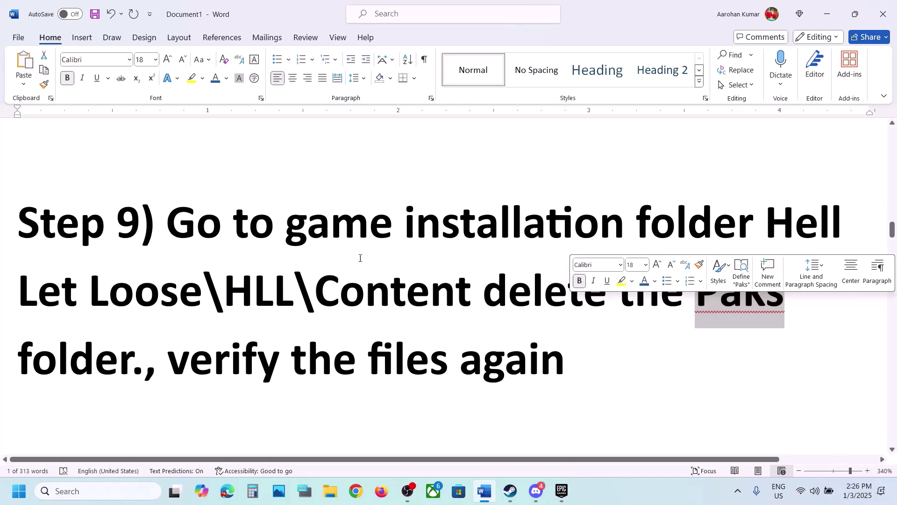
Open a new File Explorer window and go to the OS (C:) drive.
{"action": "key", "text": "super+e"}
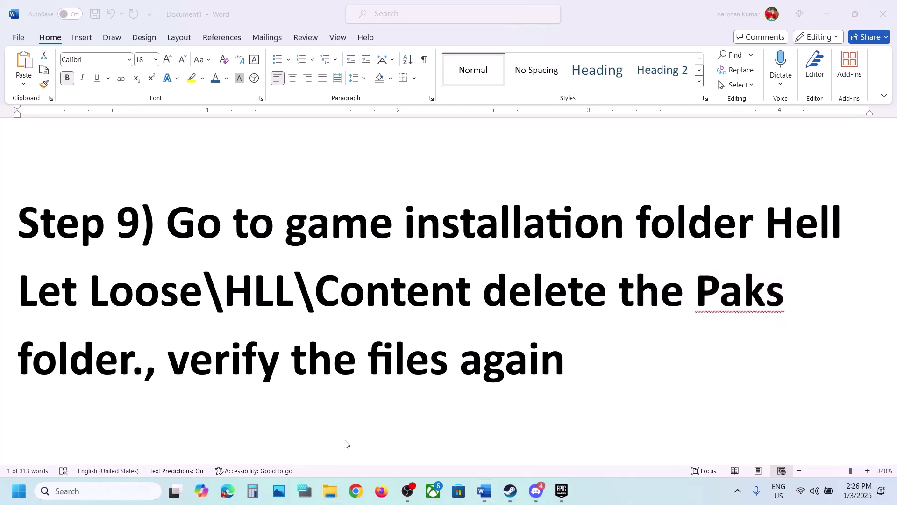
{"action": "left_click", "coordinate": [54, 263]}
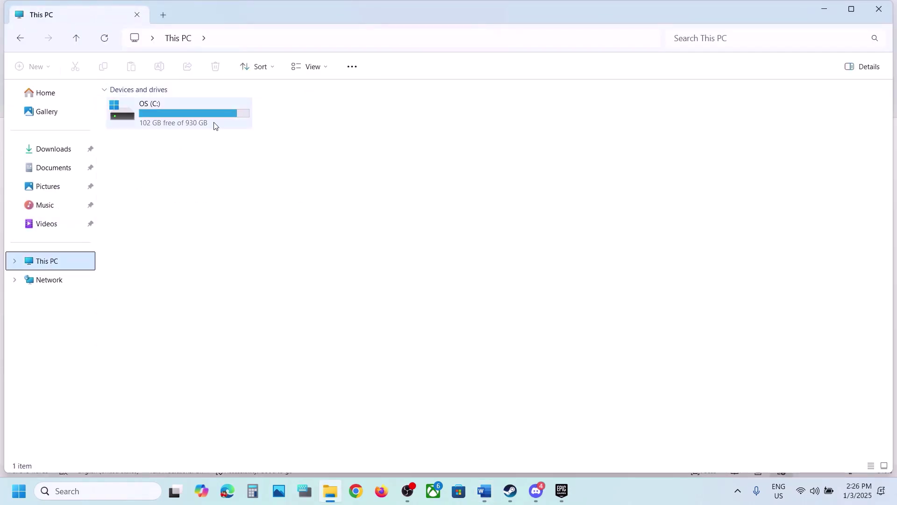
{"action": "double_click", "coordinate": [214, 123]}
{"action": "scroll", "coordinate": [205, 276], "scroll_direction": "down", "scroll_amount": 5}
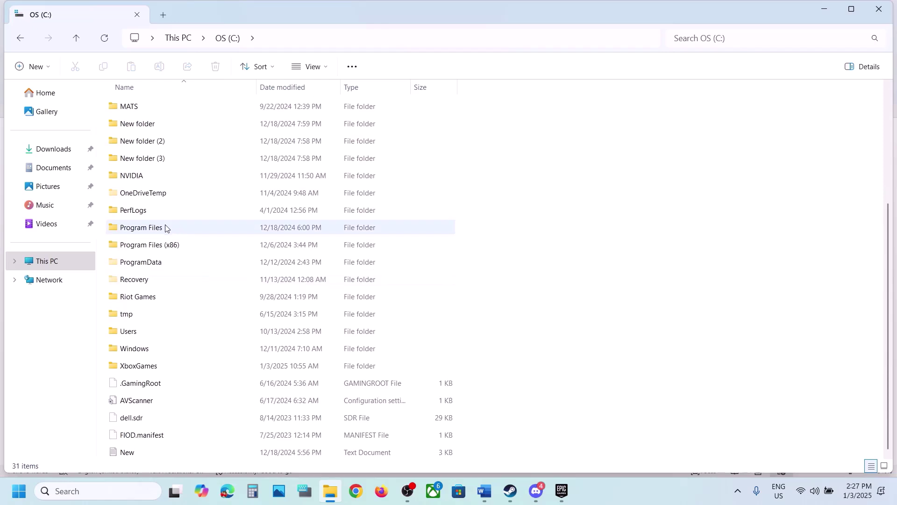
Browse to the Steam games folder at Program Files (x86)\Steam\steamapps\common.
{"action": "left_click", "coordinate": [156, 246]}
{"action": "double_click", "coordinate": [156, 246]}
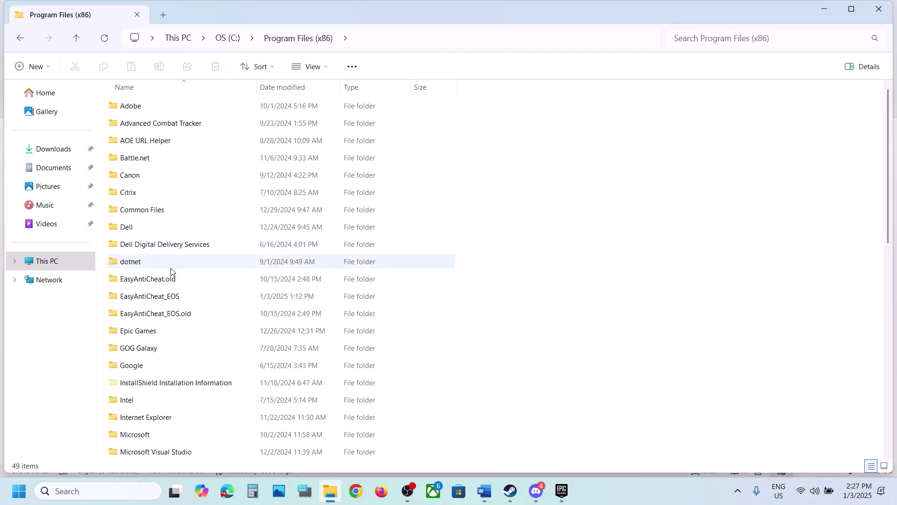
{"action": "scroll", "coordinate": [173, 269], "scroll_direction": "down", "scroll_amount": 4}
{"action": "scroll", "coordinate": [134, 407], "scroll_direction": "down", "scroll_amount": 4}
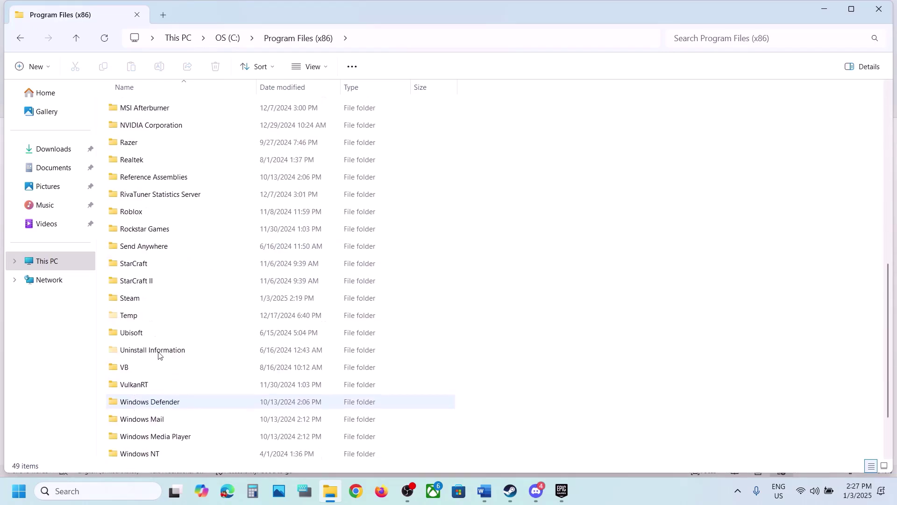
{"action": "left_click", "coordinate": [141, 300]}
{"action": "double_click", "coordinate": [142, 301]}
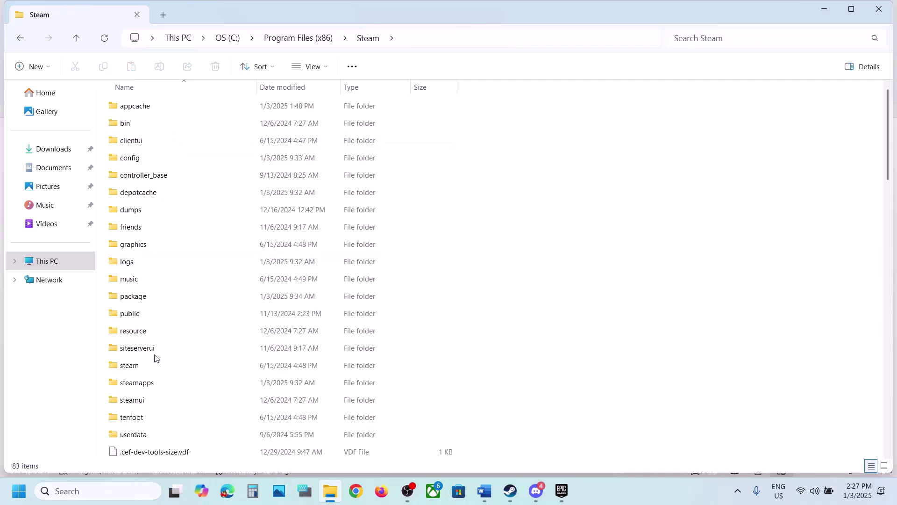
{"action": "double_click", "coordinate": [150, 385]}
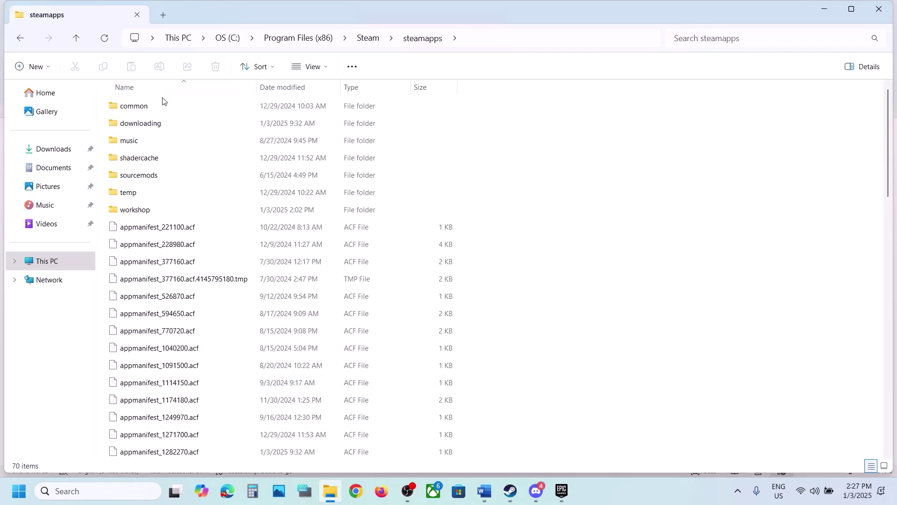
{"action": "double_click", "coordinate": [153, 104]}
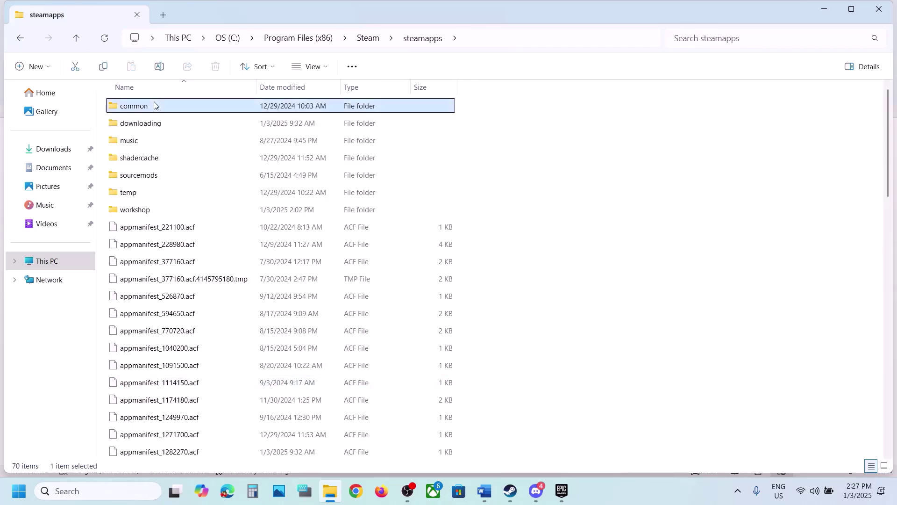
Return to the C: drive and open Program Files\Epic Games\HellLetLooseG0WU4\HLL\Content.
{"action": "left_click", "coordinate": [86, 42]}
{"action": "left_click", "coordinate": [85, 42]}
{"action": "left_click", "coordinate": [86, 42]}
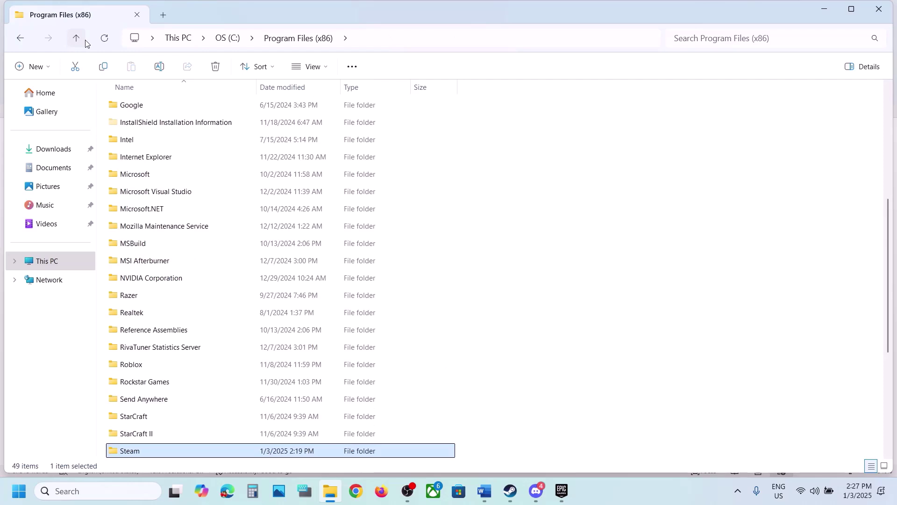
{"action": "left_click", "coordinate": [86, 42]}
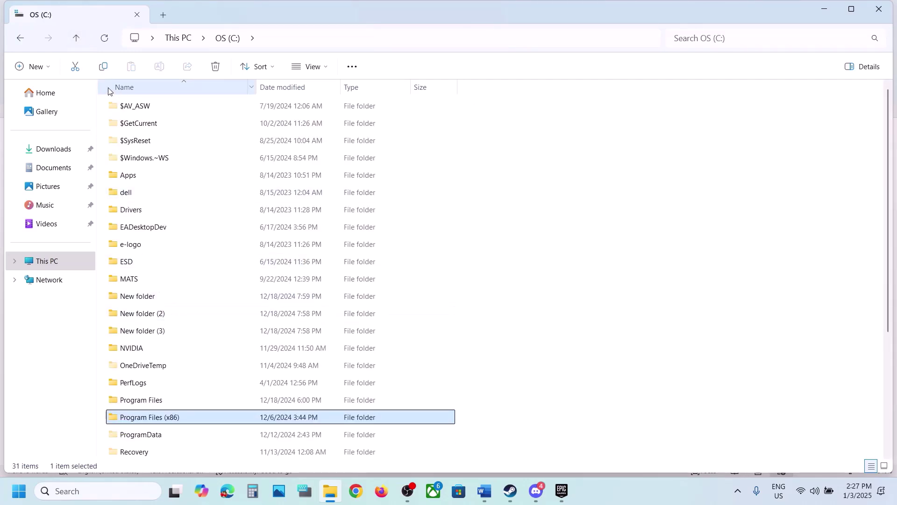
{"action": "double_click", "coordinate": [126, 400]}
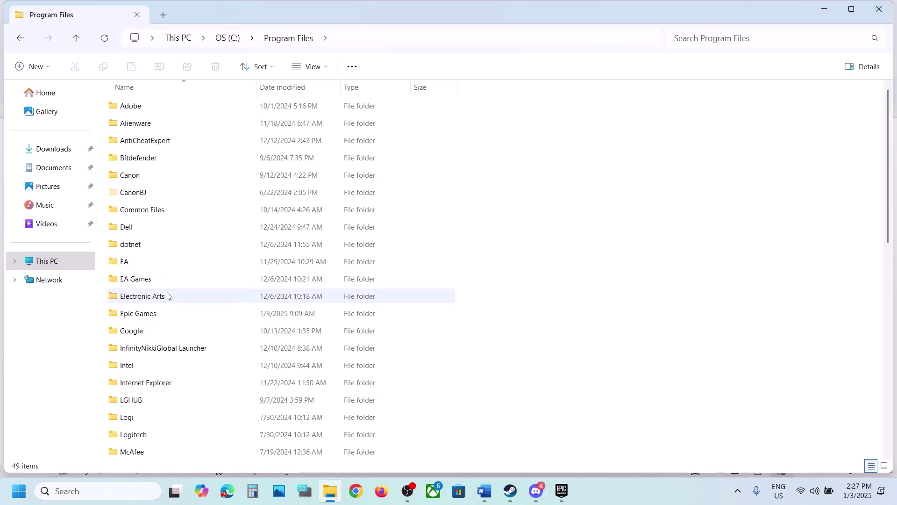
{"action": "double_click", "coordinate": [151, 313]}
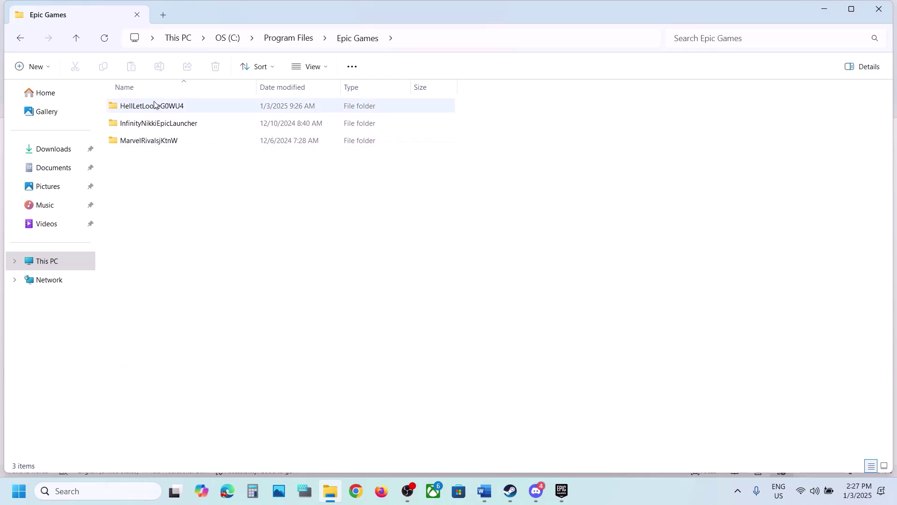
{"action": "double_click", "coordinate": [154, 105]}
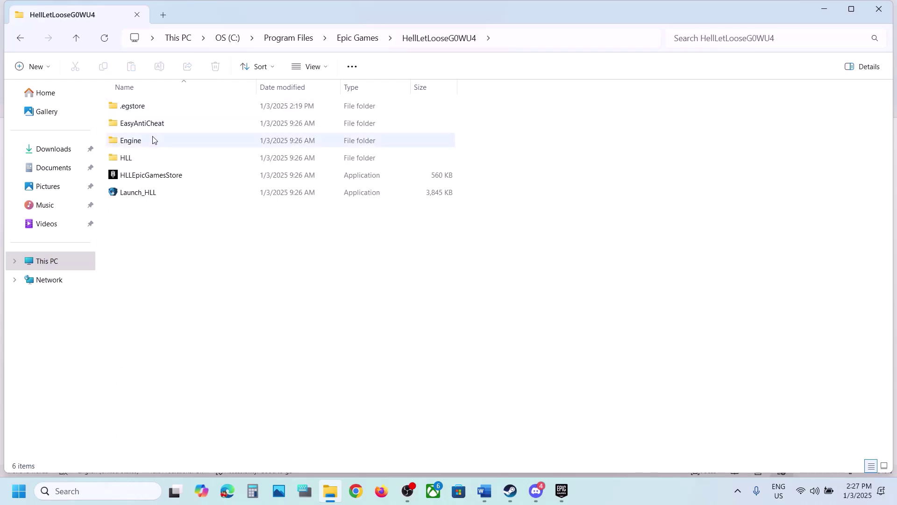
{"action": "double_click", "coordinate": [137, 157]}
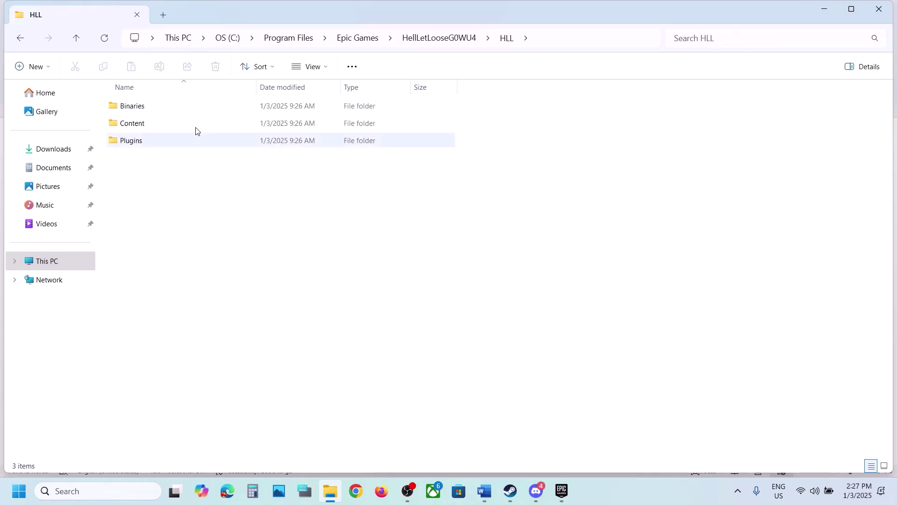
{"action": "double_click", "coordinate": [146, 121]}
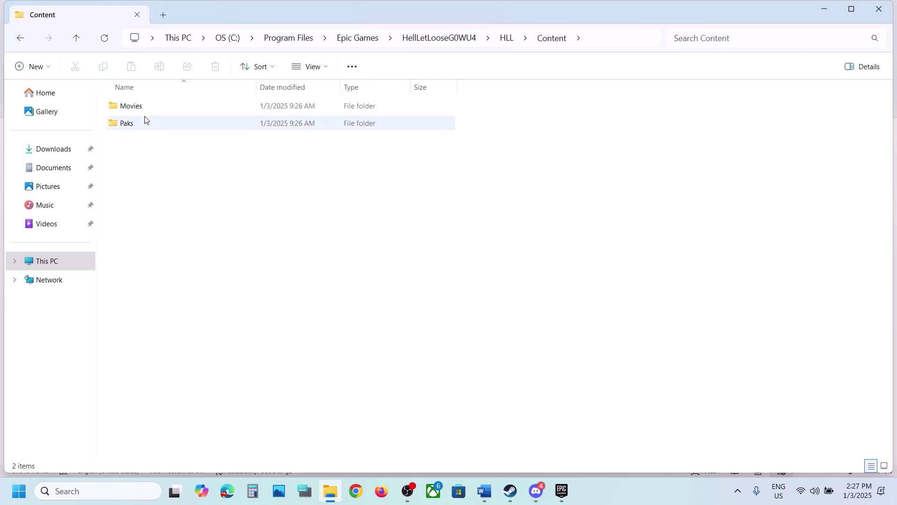
Select the Paks folder inside the Content folder.
{"action": "left_click", "coordinate": [129, 125]}
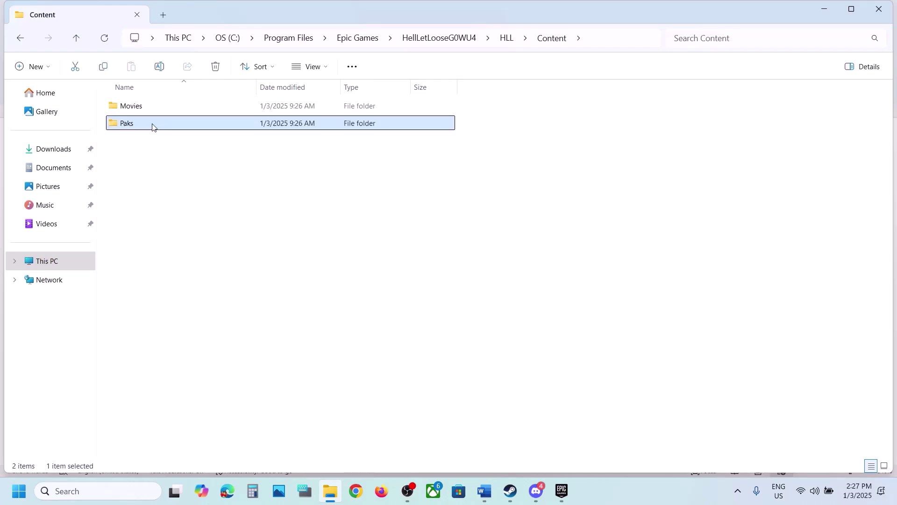
{"action": "key", "text": "super+s"}
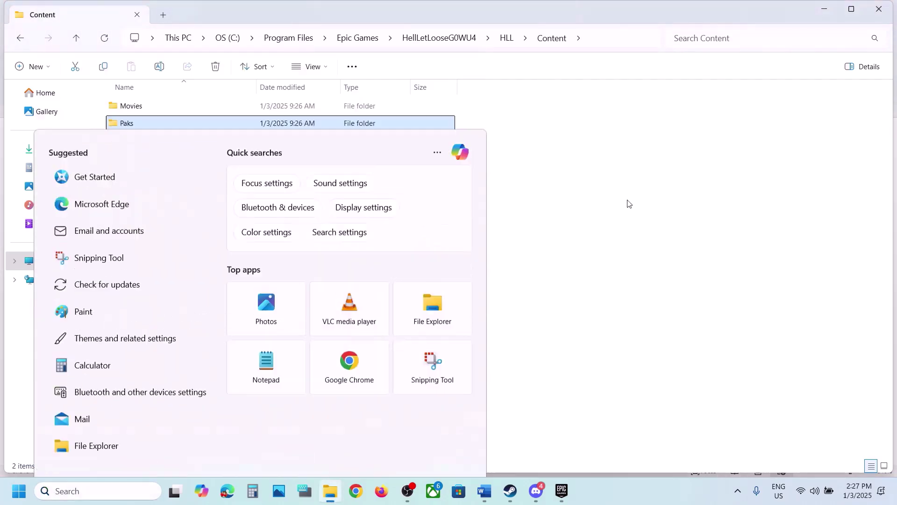
{"action": "left_click", "coordinate": [629, 204]}
{"action": "left_click", "coordinate": [140, 126]}
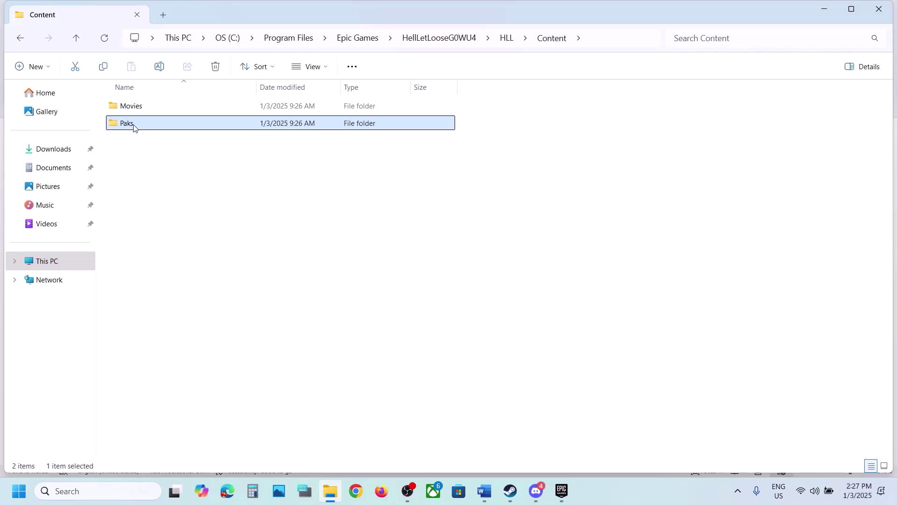
Delete the Paks folder from the Hell Let Loose Content folder.
{"action": "right_click", "coordinate": [134, 128]}
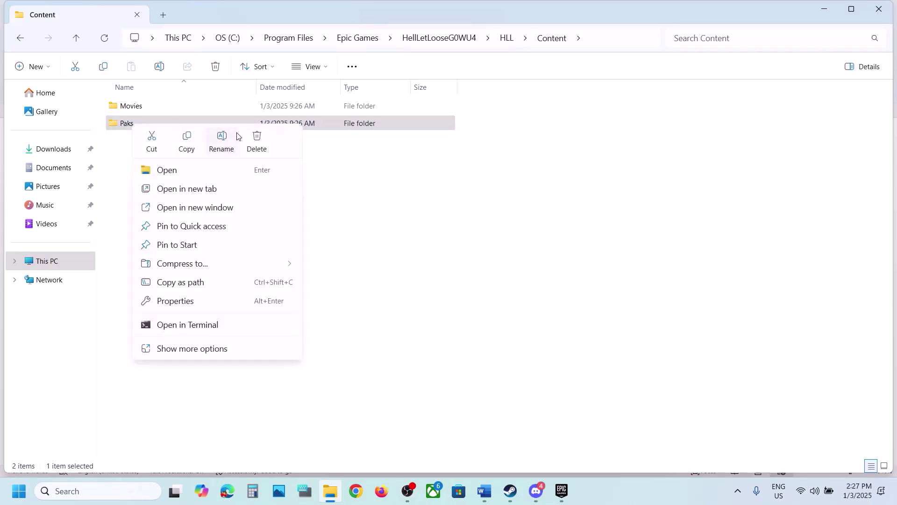
{"action": "left_click", "coordinate": [186, 147]}
{"action": "right_click", "coordinate": [124, 126]}
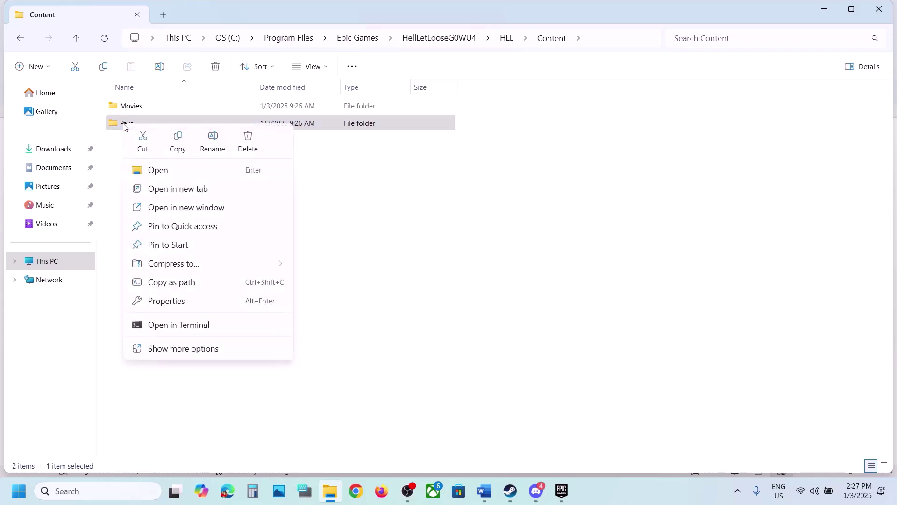
{"action": "left_click", "coordinate": [252, 141]}
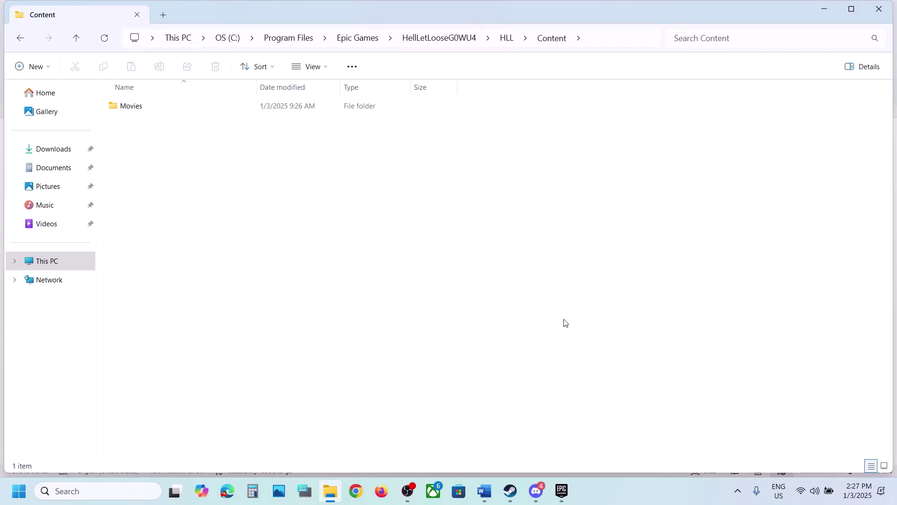
Switch to Steam and view the file verification option in the Installed Files properties of HOT WHEELS UNLEASHED, then close the properties.
{"action": "left_click", "coordinate": [512, 492]}
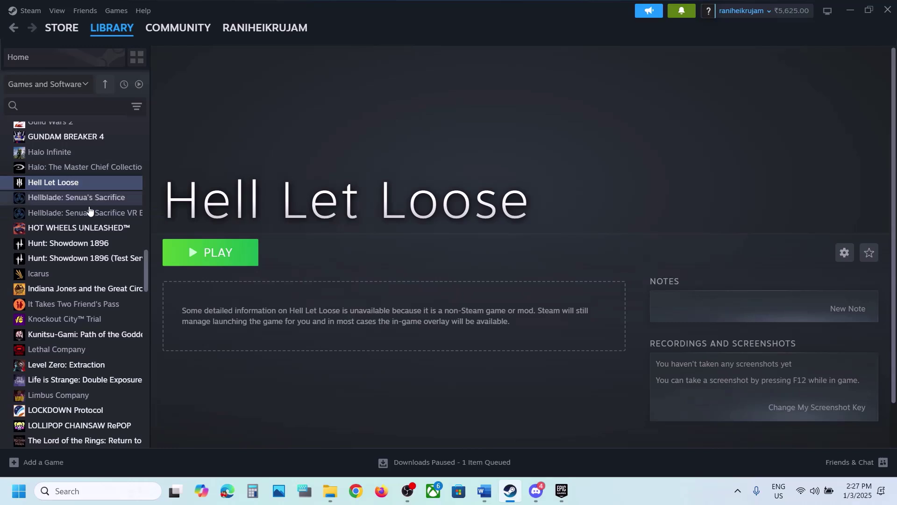
{"action": "right_click", "coordinate": [77, 230]}
{"action": "left_click", "coordinate": [108, 316]}
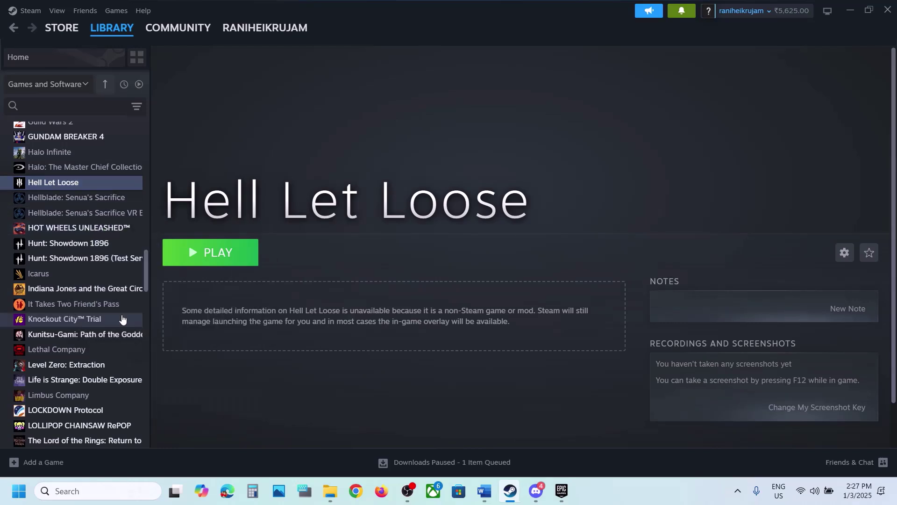
{"action": "left_click", "coordinate": [236, 176]}
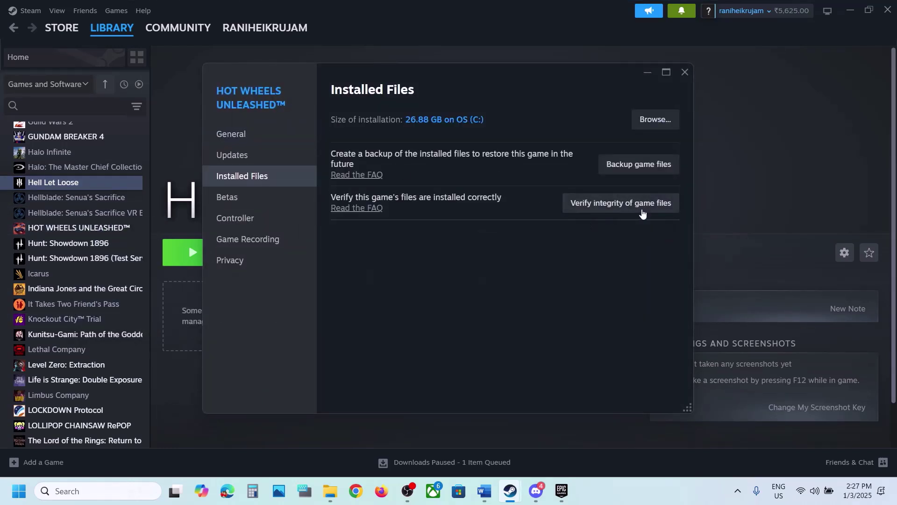
{"action": "left_click", "coordinate": [684, 74]}
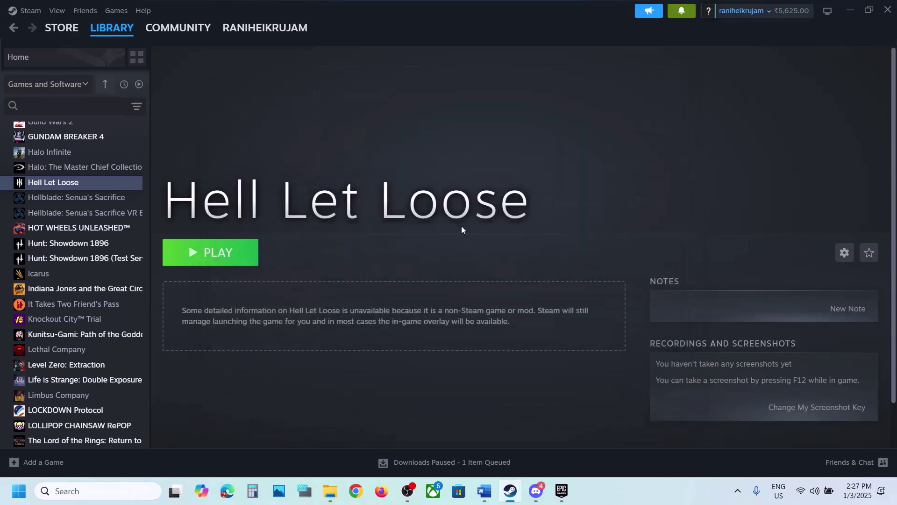
Switch to the Epic Games library, view the Verify Files option in Hell Let Loose's management settings, and close them.
{"action": "left_click", "coordinate": [562, 492]}
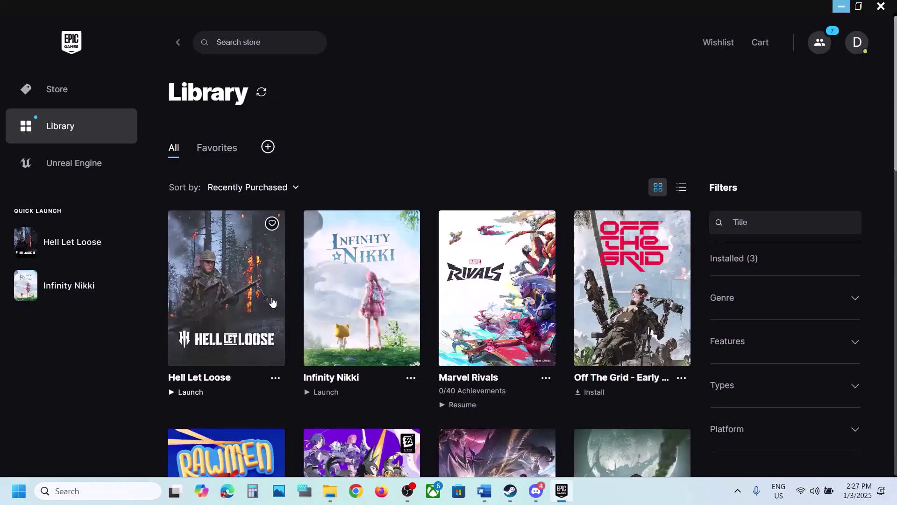
{"action": "left_click", "coordinate": [270, 380]}
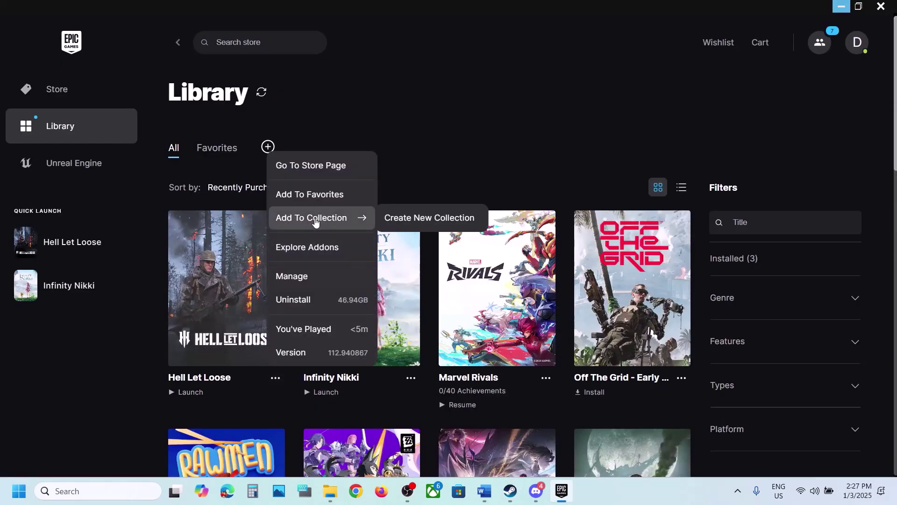
{"action": "left_click", "coordinate": [303, 276]}
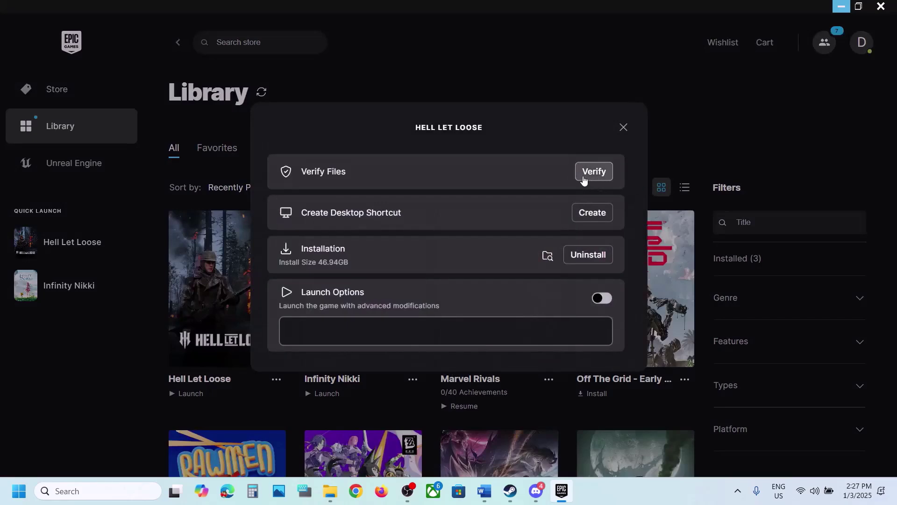
{"action": "left_click", "coordinate": [625, 128]}
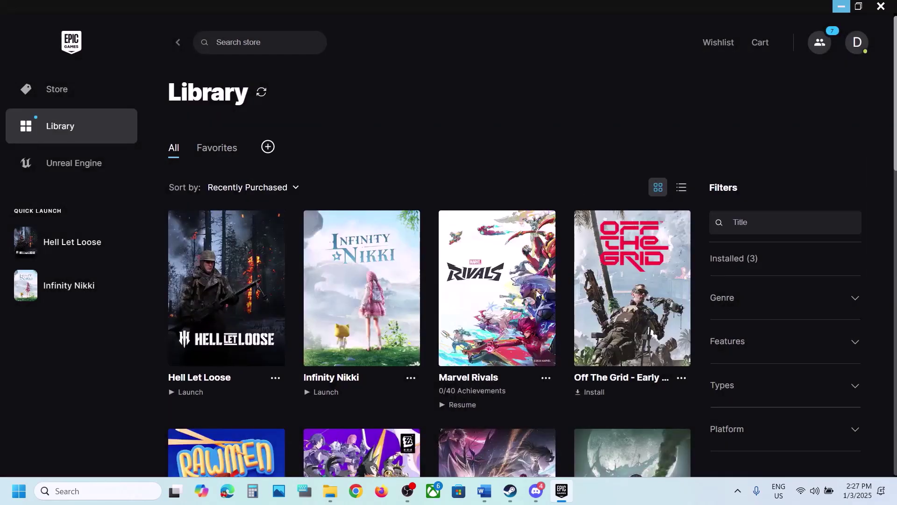
Switch to the Word notes and select the %localappdata% path in Step 10 for copying.
{"action": "left_click", "coordinate": [484, 491]}
{"action": "scroll", "coordinate": [310, 340], "scroll_direction": "down", "scroll_amount": 5}
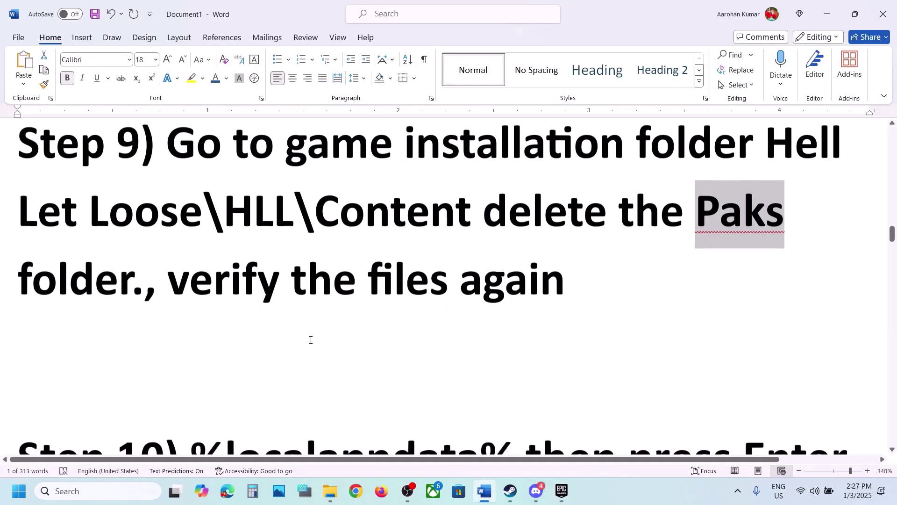
{"action": "double_click", "coordinate": [310, 322]}
{"action": "left_click", "coordinate": [310, 340]}
{"action": "scroll", "coordinate": [310, 340], "scroll_direction": "down", "scroll_amount": 1}
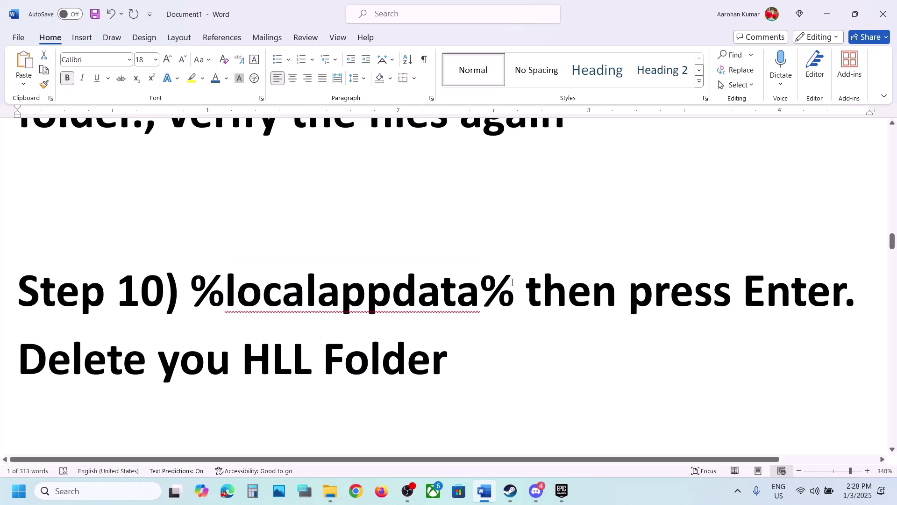
{"action": "left_click_drag", "start_coordinate": [512, 282], "coordinate": [200, 283]}
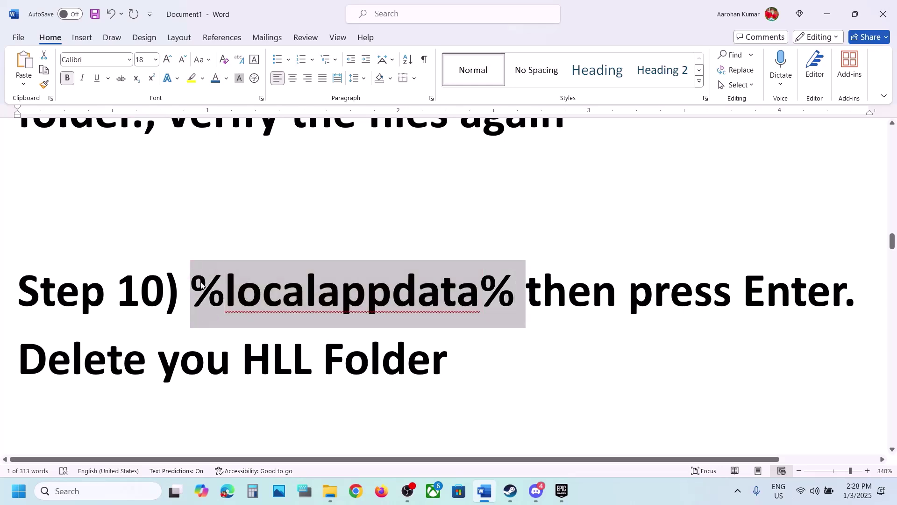
Open the local application data folder by running %localappdata% from the Run dialog.
{"action": "key", "text": "super+r"}
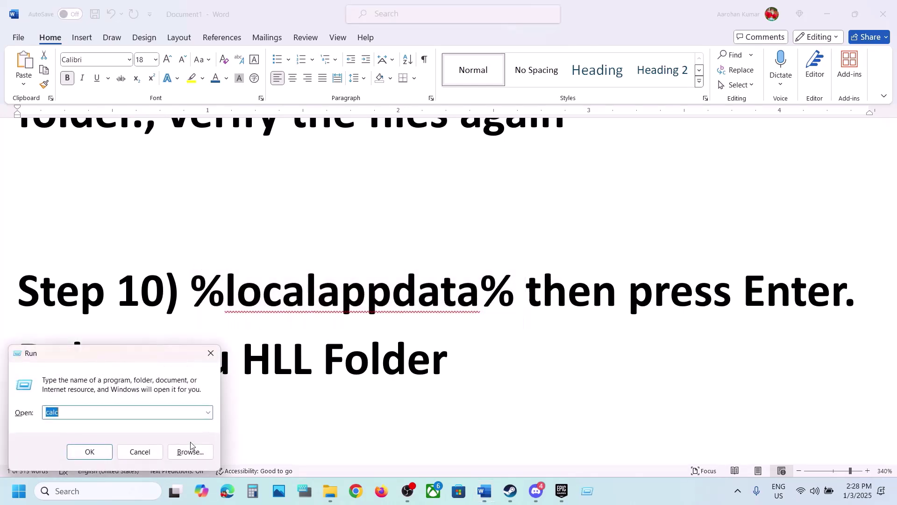
{"action": "key", "text": "ctrl+v"}
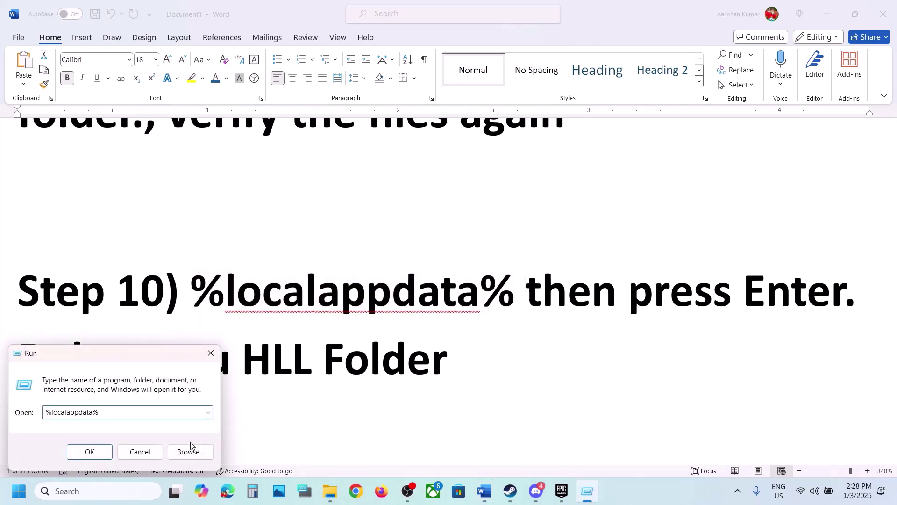
{"action": "left_click", "coordinate": [90, 451]}
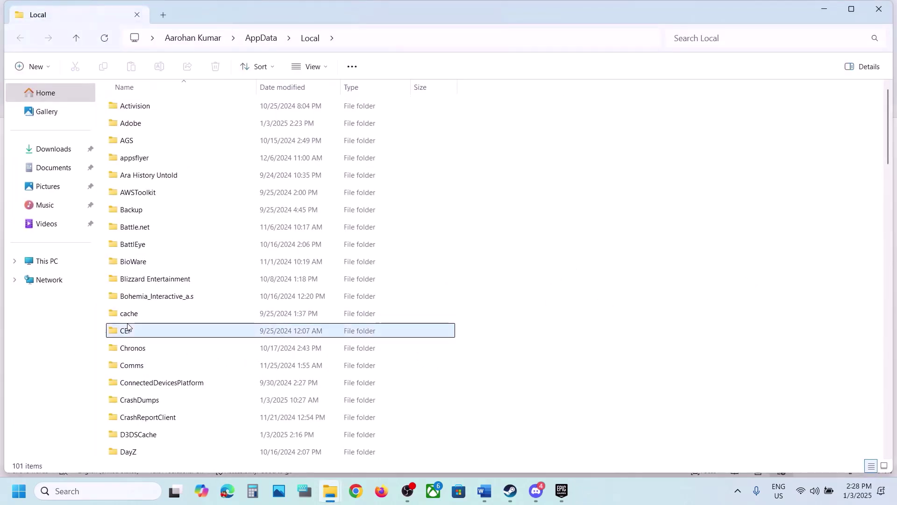
Find the HLL folder in AppData\Local, delete it, and close the File Explorer window.
{"action": "type", "text": "hll"}
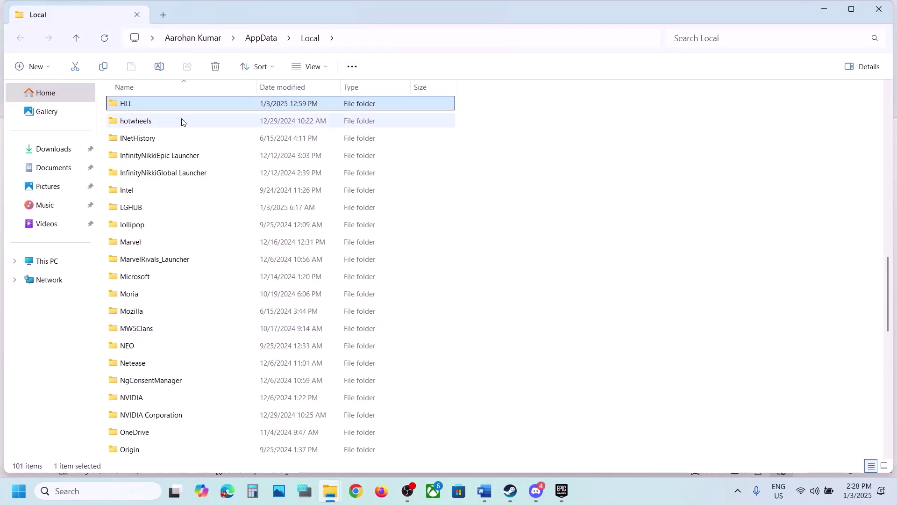
{"action": "right_click", "coordinate": [141, 109]}
{"action": "left_click", "coordinate": [269, 118]}
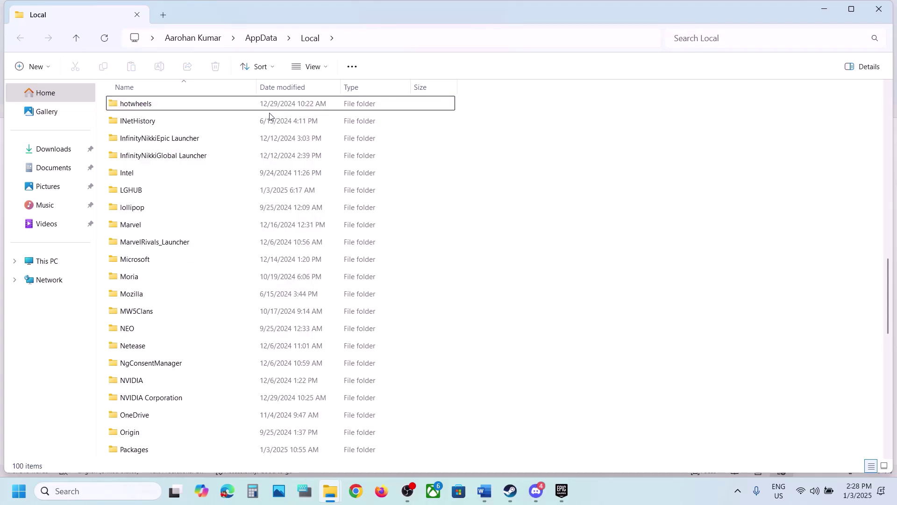
{"action": "left_click", "coordinate": [886, 9]}
Go to Step 11 in the Word notes, launch Command Prompt as administrator, and move its window aside from the commands.
{"action": "double_click", "coordinate": [460, 295]}
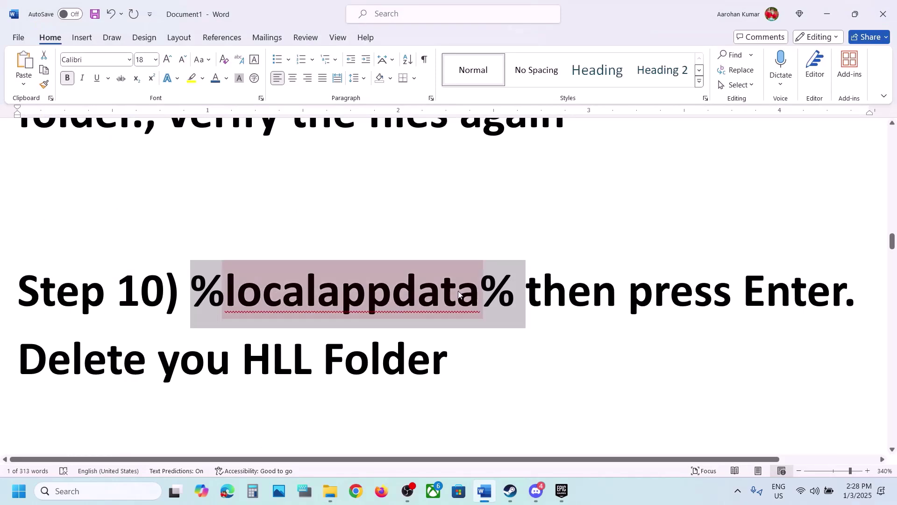
{"action": "scroll", "coordinate": [422, 310], "scroll_direction": "down", "scroll_amount": 4}
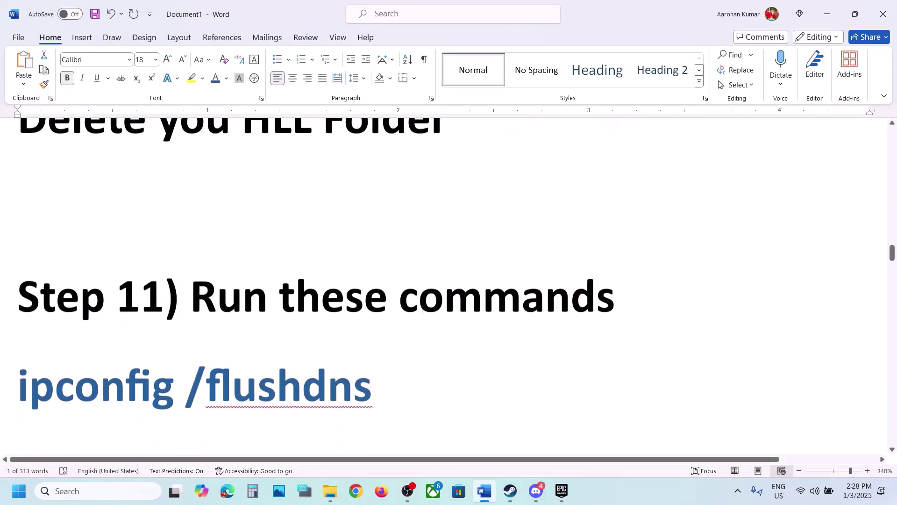
{"action": "scroll", "coordinate": [389, 296], "scroll_direction": "down", "scroll_amount": 2}
{"action": "scroll", "coordinate": [389, 296], "scroll_direction": "down", "scroll_amount": 2}
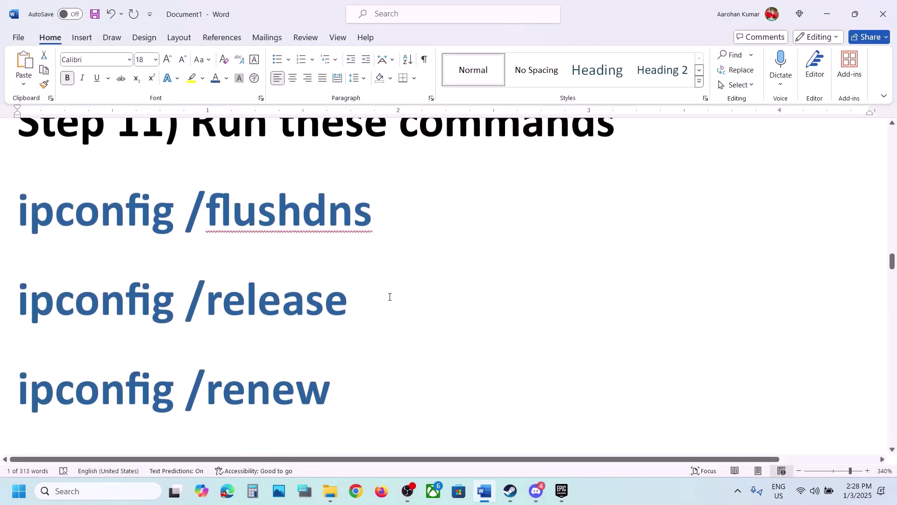
{"action": "left_click", "coordinate": [86, 491]}
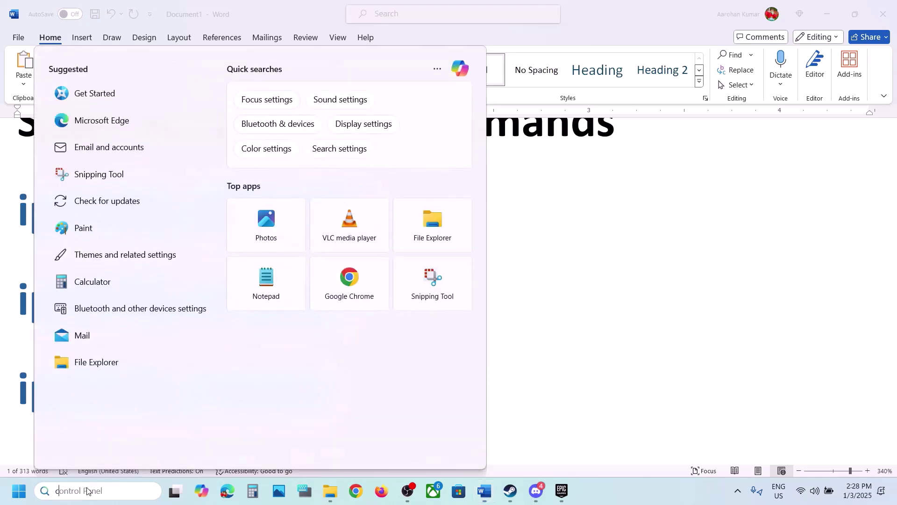
{"action": "type", "text": "cmd"}
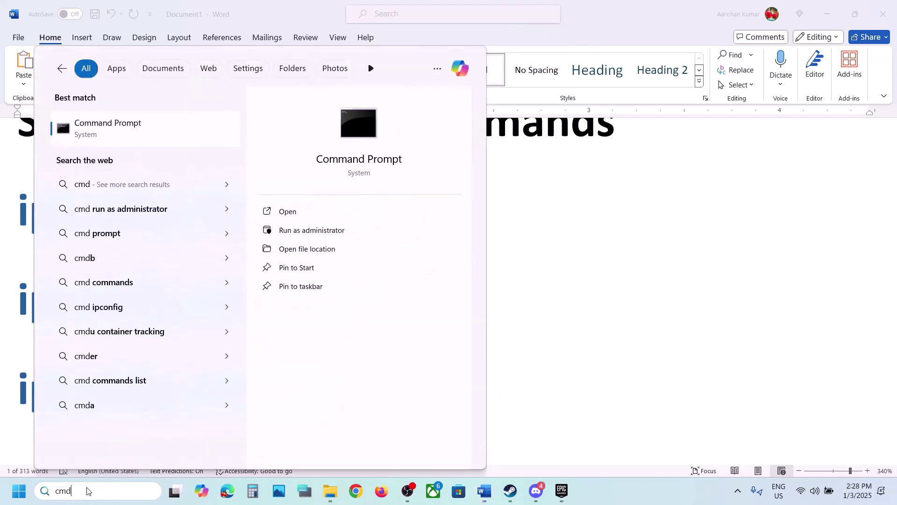
{"action": "right_click", "coordinate": [131, 134]}
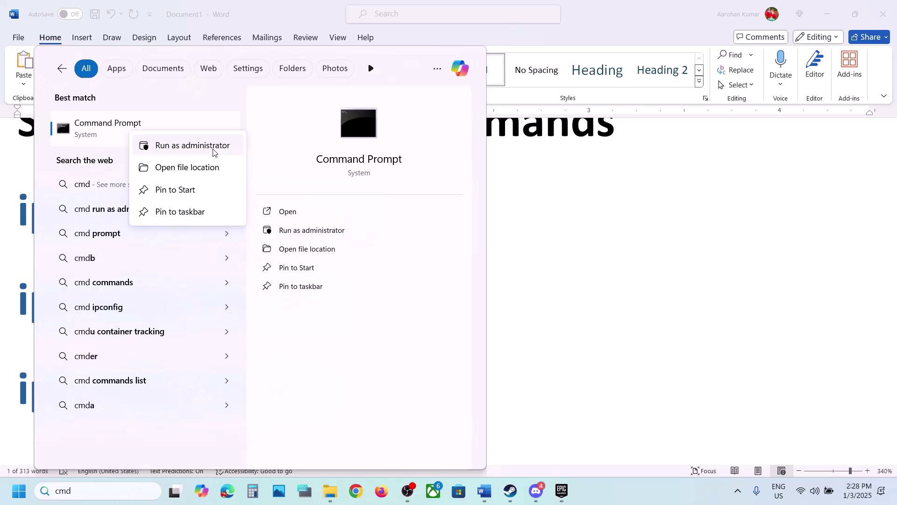
{"action": "left_click", "coordinate": [193, 150]}
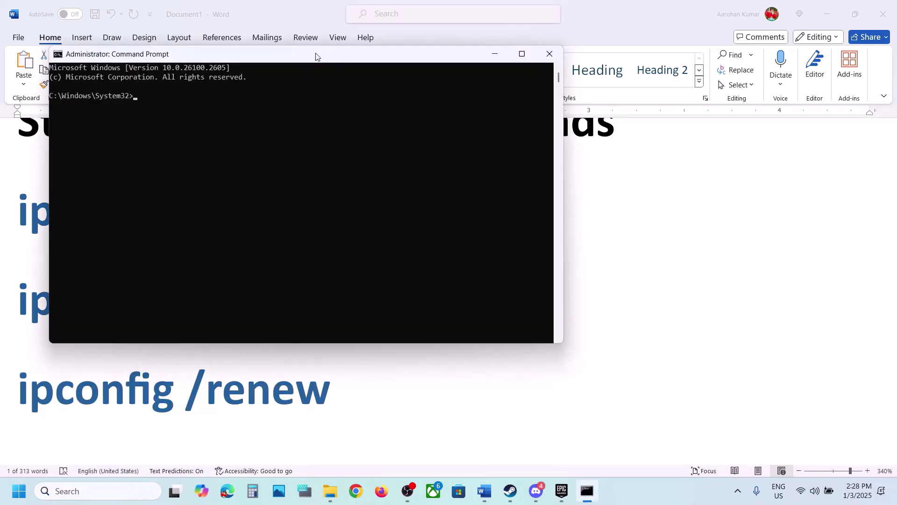
{"action": "left_click_drag", "start_coordinate": [315, 56], "coordinate": [521, 116]}
Copy ipconfig /flushdns from the Word notes and run it in the administrator Command Prompt.
{"action": "left_click", "coordinate": [195, 204]}
{"action": "triple_click", "coordinate": [195, 205]}
{"action": "key", "text": "super+c"}
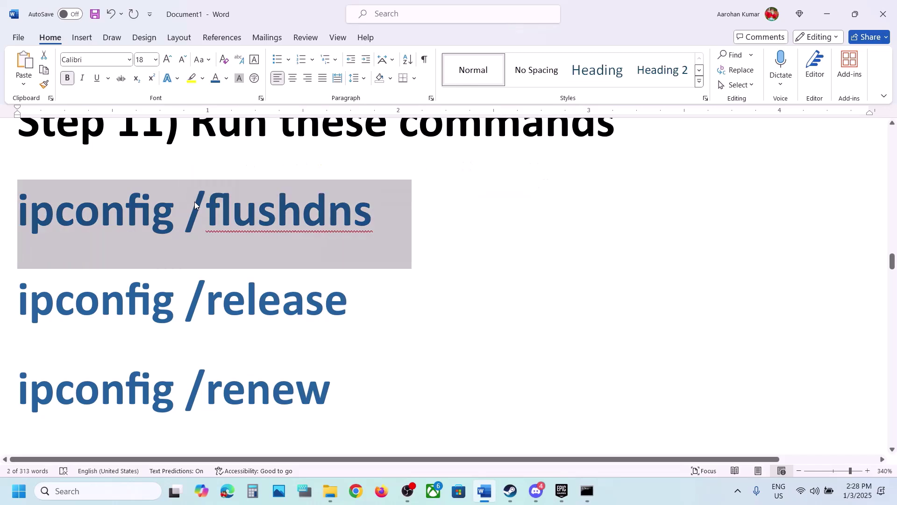
{"action": "left_click", "coordinate": [597, 491]}
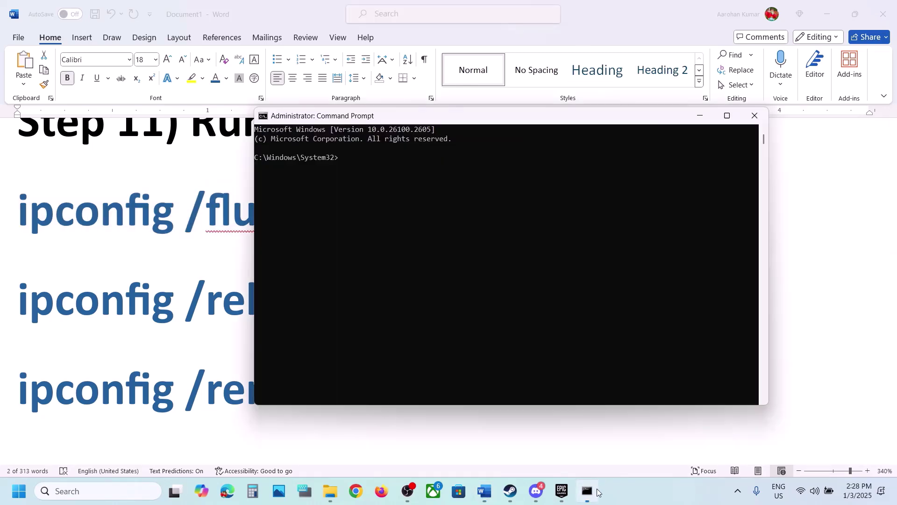
{"action": "right_click", "coordinate": [516, 261]}
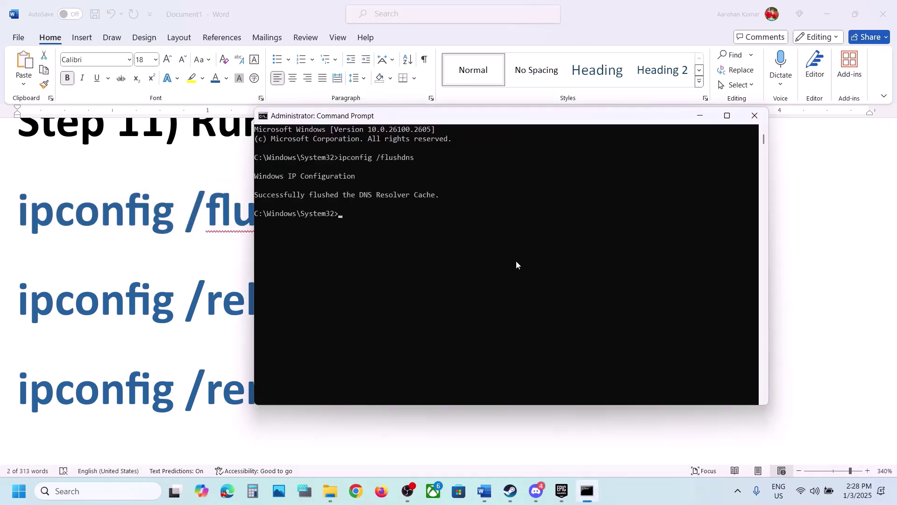
Copy ipconfig /release from the notes and run it in Command Prompt.
{"action": "triple_click", "coordinate": [167, 315]}
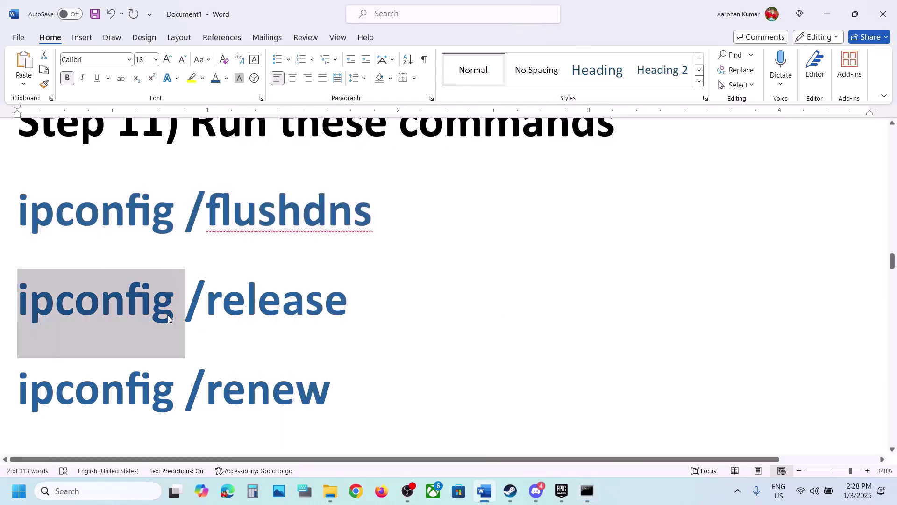
{"action": "left_click", "coordinate": [584, 488]}
{"action": "key", "text": "Return"}
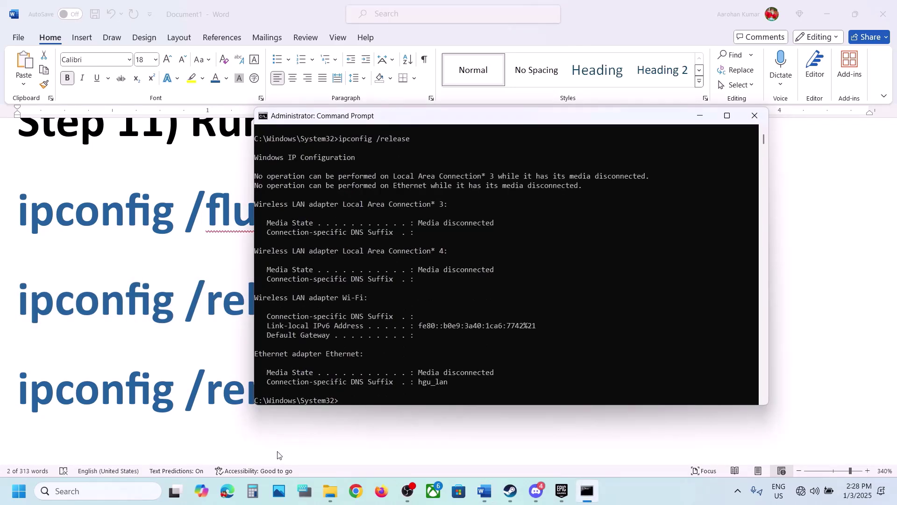
Copy ipconfig /renew from the notes and run it in Command Prompt.
{"action": "triple_click", "coordinate": [208, 407]}
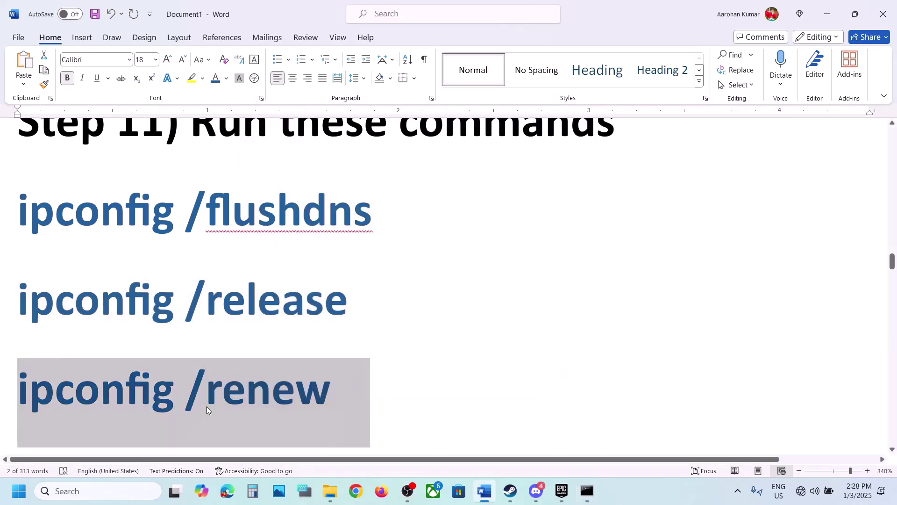
{"action": "left_click", "coordinate": [590, 500]}
{"action": "key", "text": "Return"}
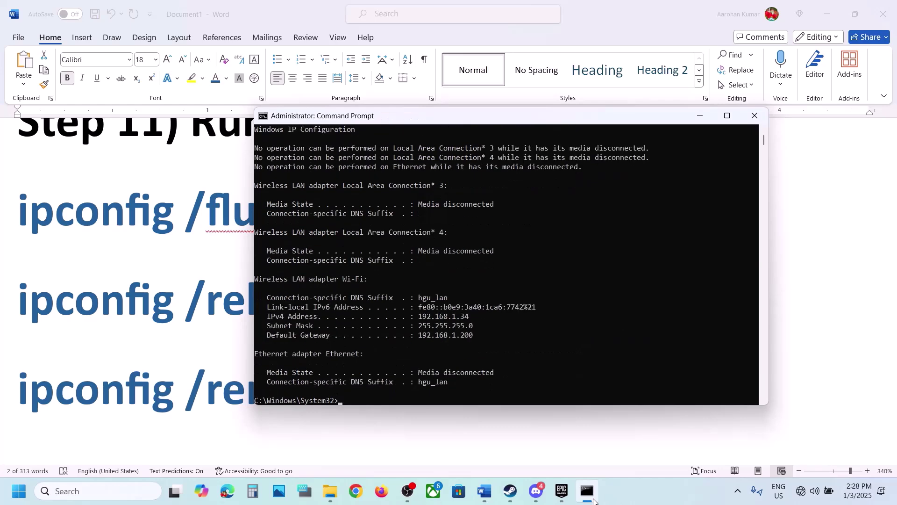
Copy netsh winsock reset from the Word notes and run it in the administrator Command Prompt.
{"action": "left_click", "coordinate": [536, 490]}
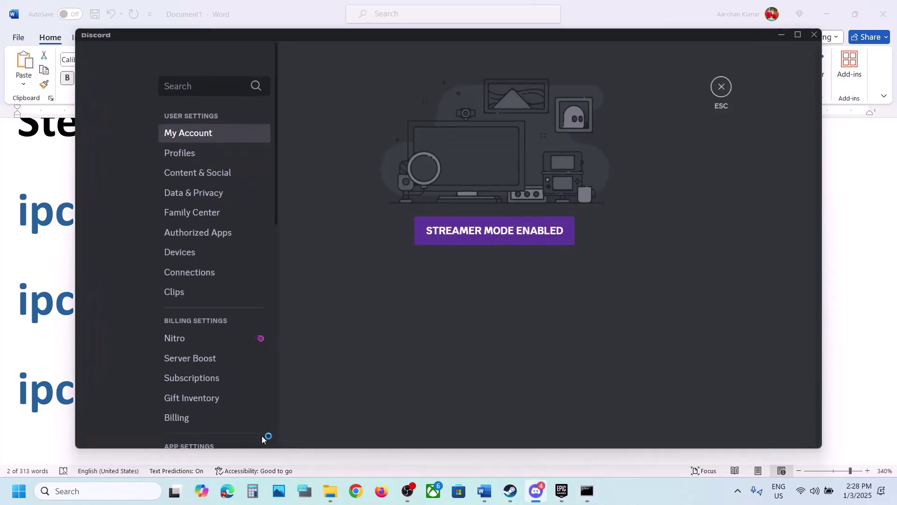
{"action": "left_click", "coordinate": [268, 463]}
{"action": "scroll", "coordinate": [274, 356], "scroll_direction": "down", "scroll_amount": 2}
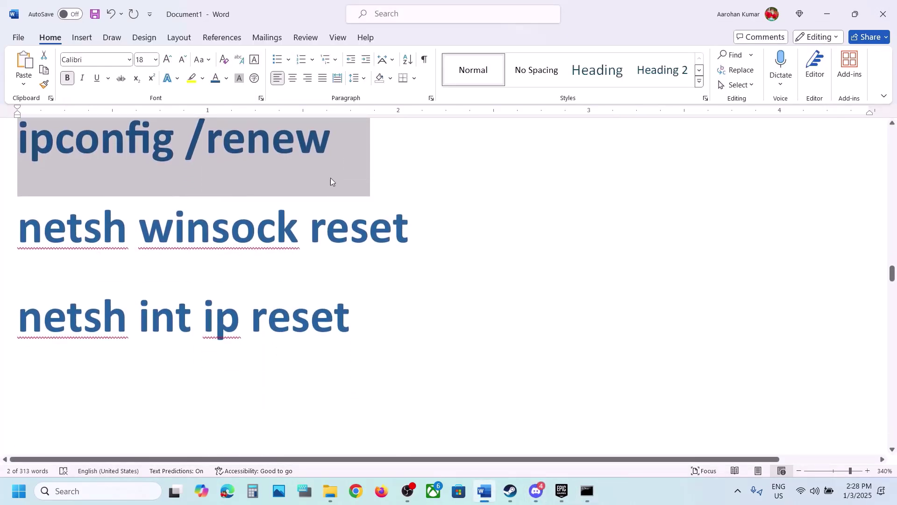
{"action": "triple_click", "coordinate": [240, 227]}
{"action": "key", "text": "ctrl+c"}
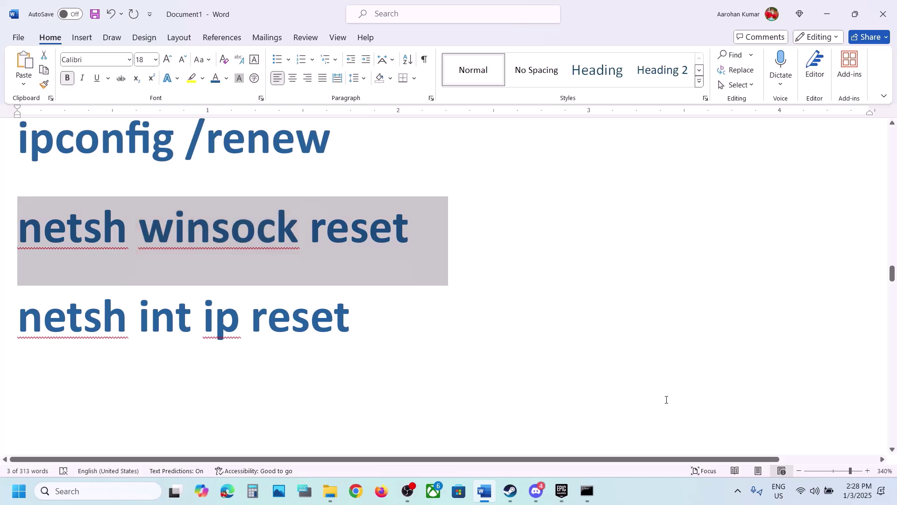
{"action": "left_click", "coordinate": [587, 491]}
{"action": "key", "text": "ctrl+v"}
{"action": "key", "text": "Return"}
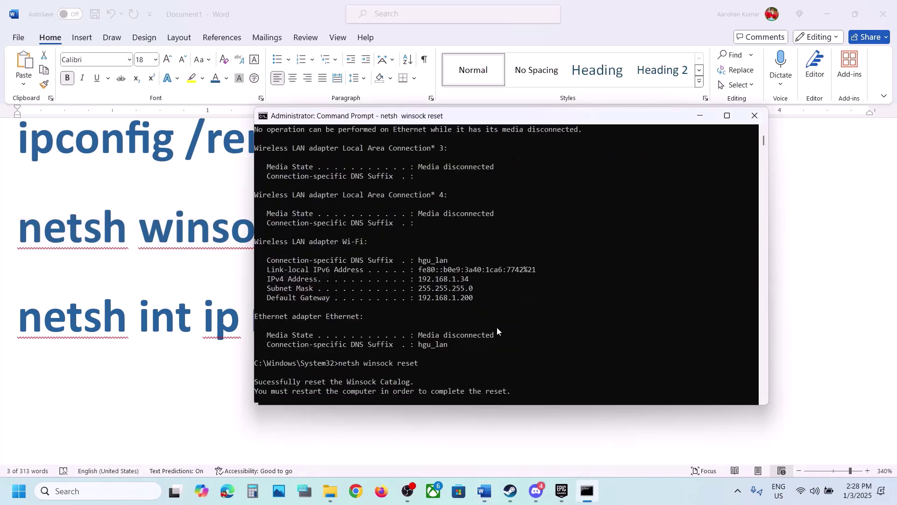
Run netsh int ip reset from the notes in Command Prompt, highlight part of the output, and close the window.
{"action": "left_click", "coordinate": [150, 312]}
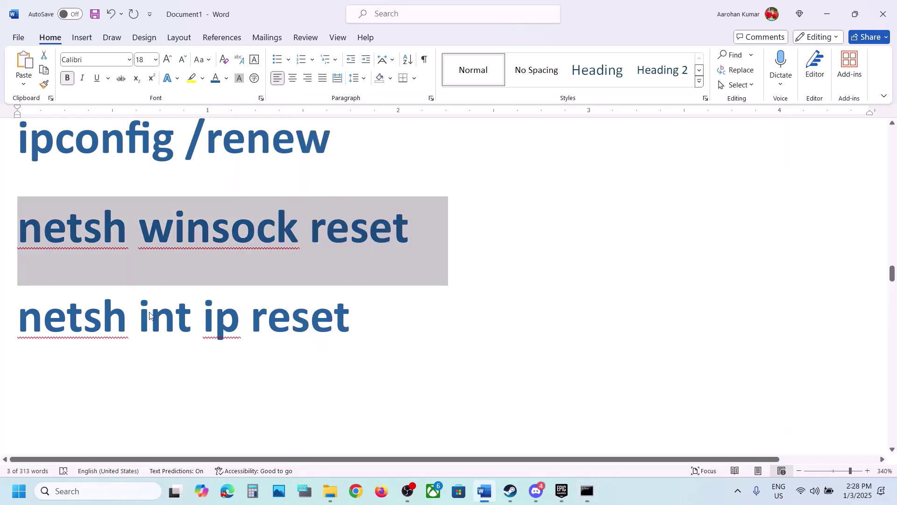
{"action": "triple_click", "coordinate": [149, 312]}
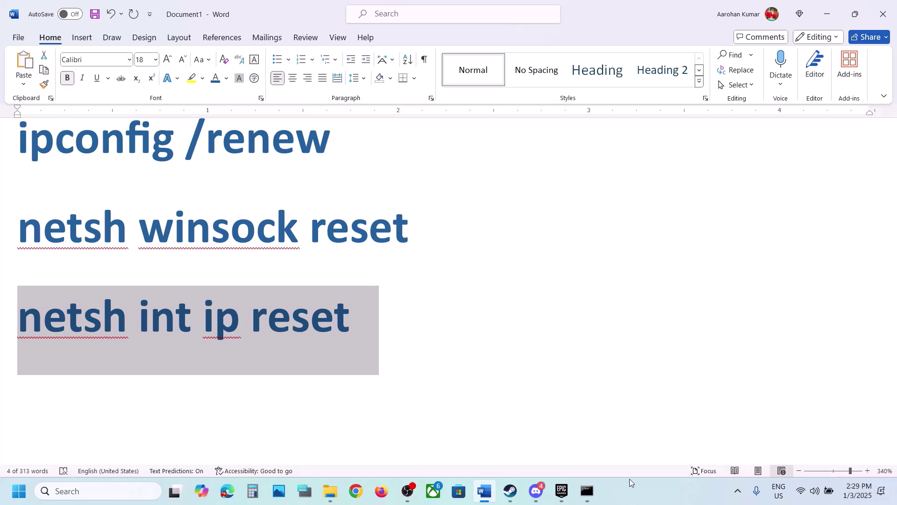
{"action": "left_click", "coordinate": [587, 491]}
{"action": "type", "text": "netsh int ip reset"}
{"action": "key", "text": "Return"}
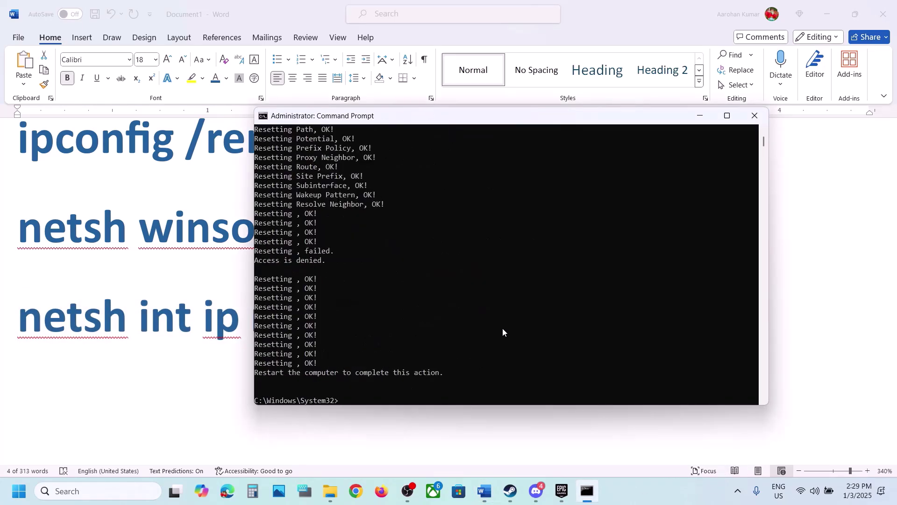
{"action": "left_click_drag", "start_coordinate": [268, 371], "coordinate": [452, 363]}
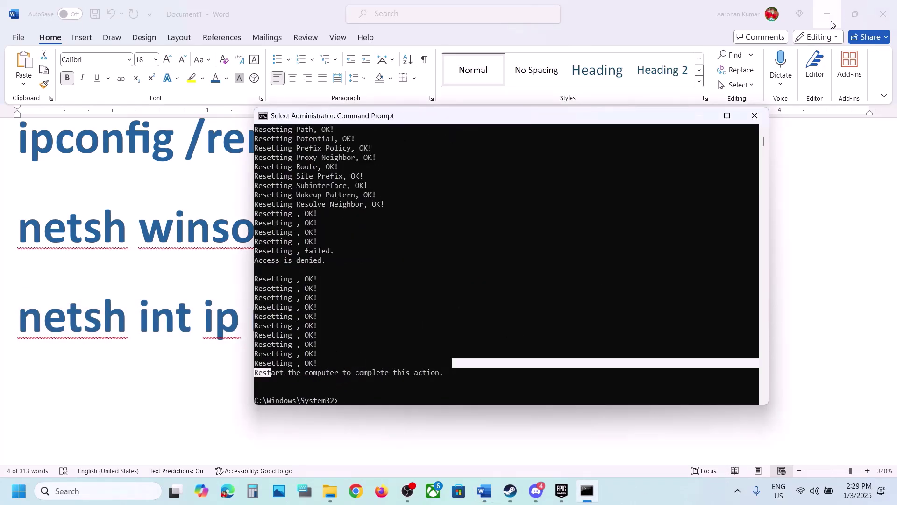
{"action": "left_click", "coordinate": [751, 116]}
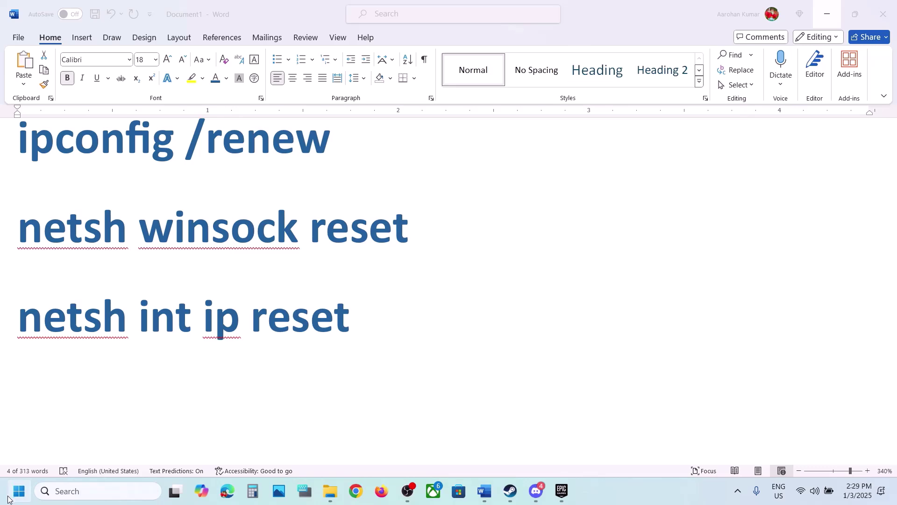
Bring up the Windows power options to show Restart, and dismiss them without restarting the computer.
{"action": "left_click", "coordinate": [19, 491]}
{"action": "left_click", "coordinate": [338, 451]}
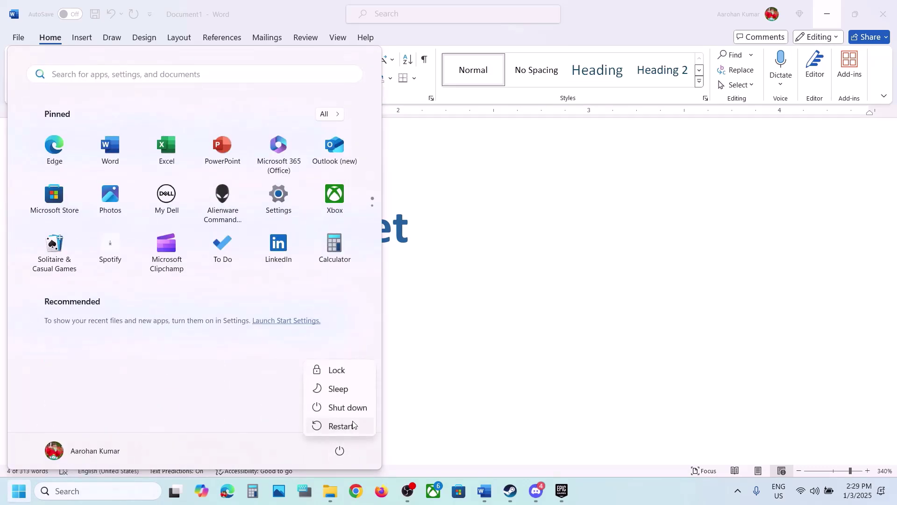
{"action": "left_click", "coordinate": [531, 344]}
Go to Step 12 in the Word notes and highlight the text about running the game as administrator from its installation folder.
{"action": "left_click", "coordinate": [529, 346]}
{"action": "double_click", "coordinate": [529, 346]}
{"action": "scroll", "coordinate": [530, 343], "scroll_direction": "down", "scroll_amount": 5}
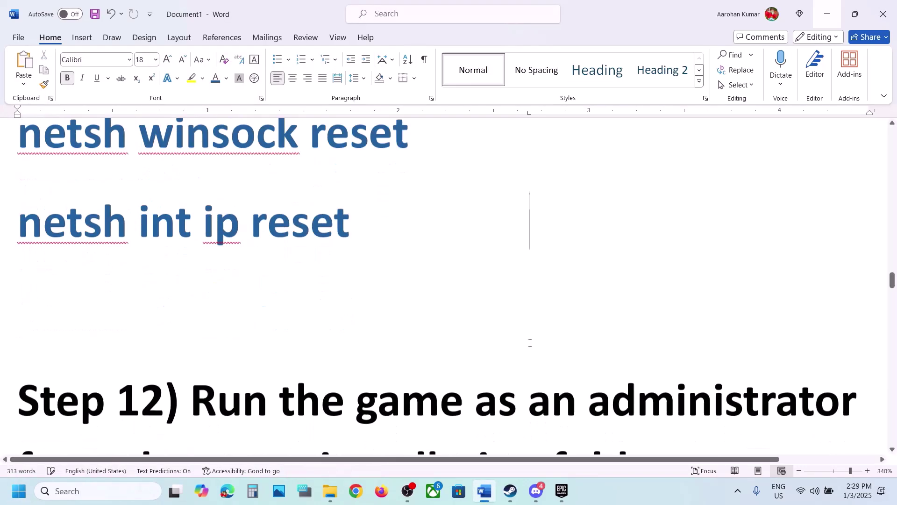
{"action": "scroll", "coordinate": [530, 344], "scroll_direction": "down", "scroll_amount": 2}
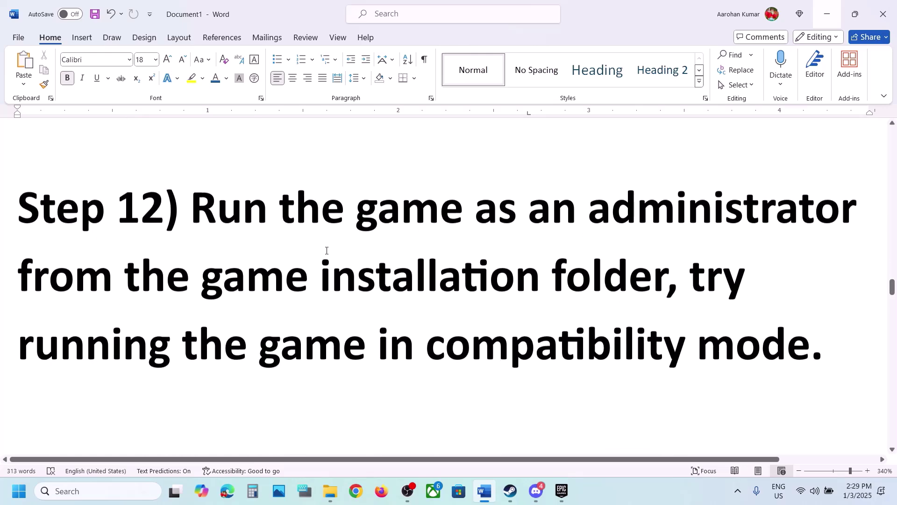
{"action": "left_click_drag", "start_coordinate": [253, 212], "coordinate": [628, 280]}
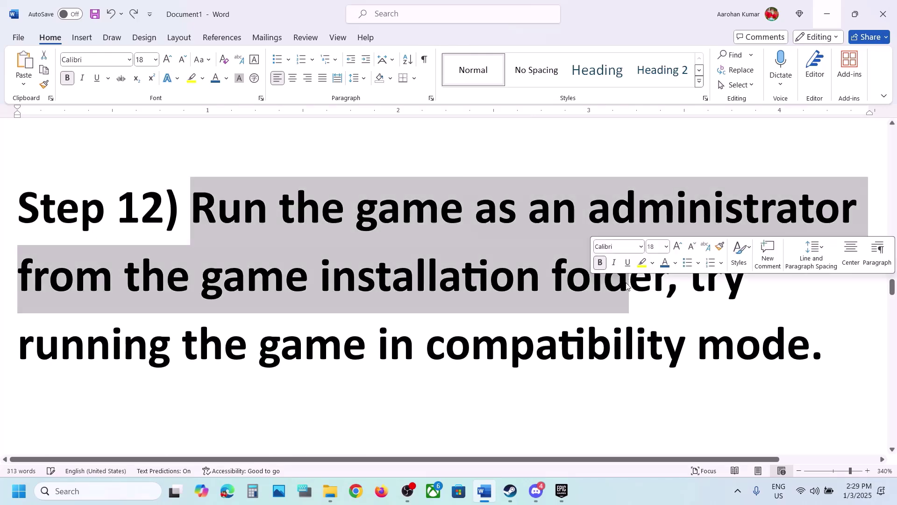
Switch to Steam and show the Manage options for Hell Let Loose, including browsing its local files.
{"action": "left_click", "coordinate": [485, 491]}
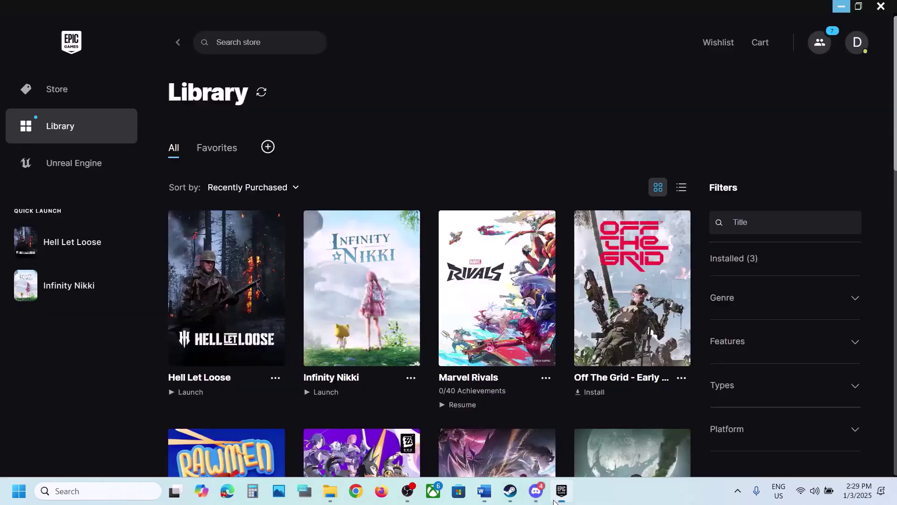
{"action": "left_click", "coordinate": [511, 492]}
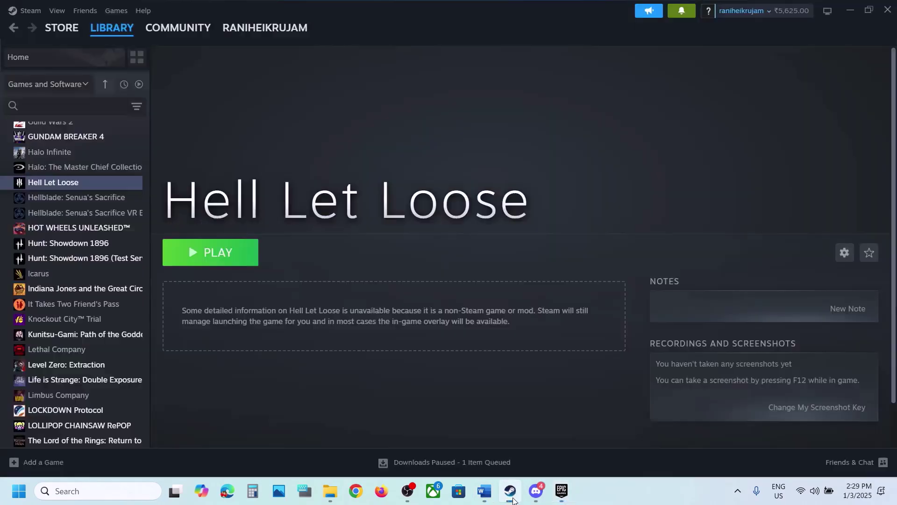
{"action": "right_click", "coordinate": [117, 182]}
{"action": "mouse_move", "coordinate": [149, 251]}
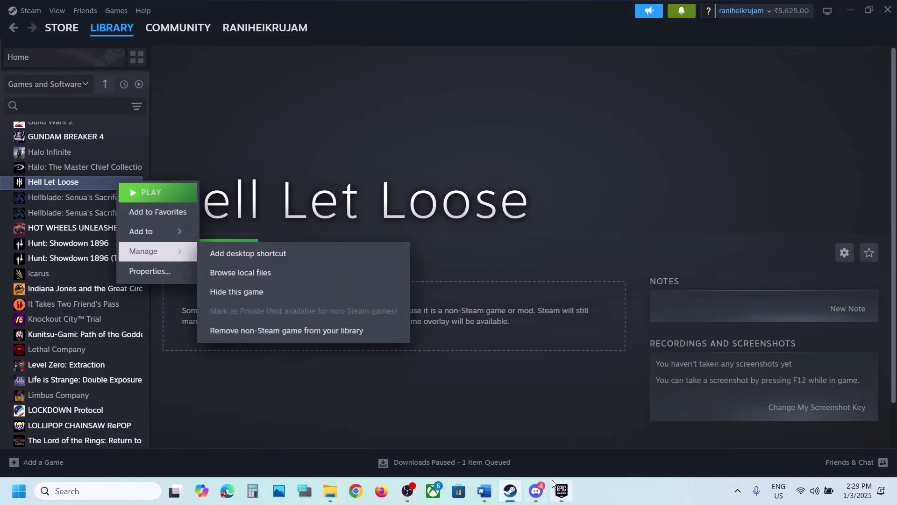
Switch to the Epic Games Launcher and open Hell Let Loose's install location from its management settings.
{"action": "left_click", "coordinate": [561, 491]}
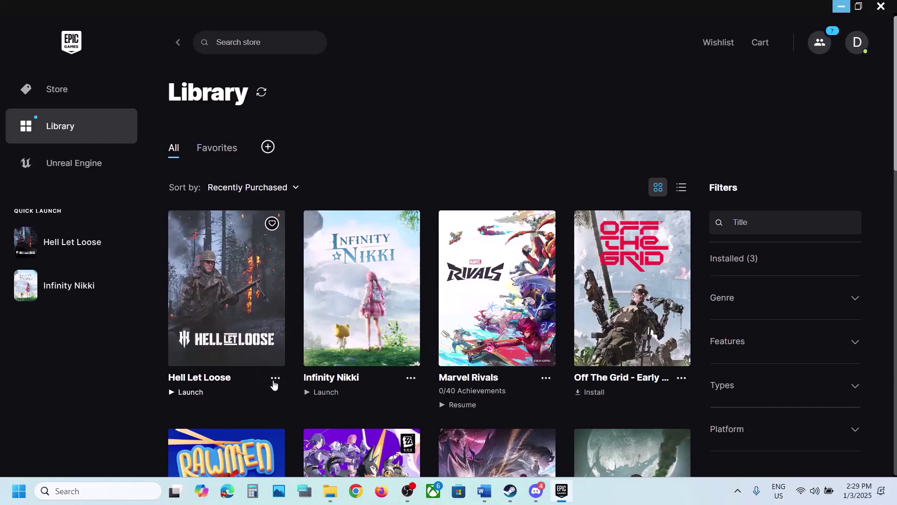
{"action": "left_click", "coordinate": [276, 379]}
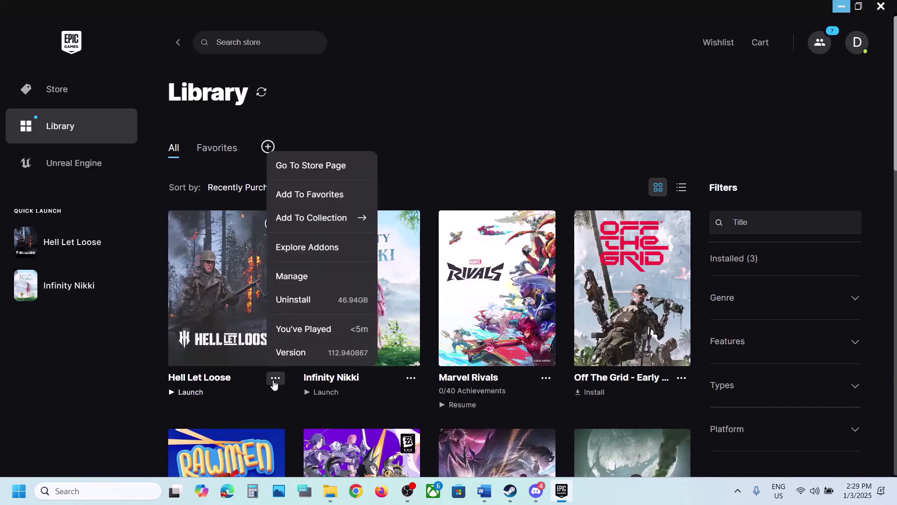
{"action": "left_click", "coordinate": [316, 274]}
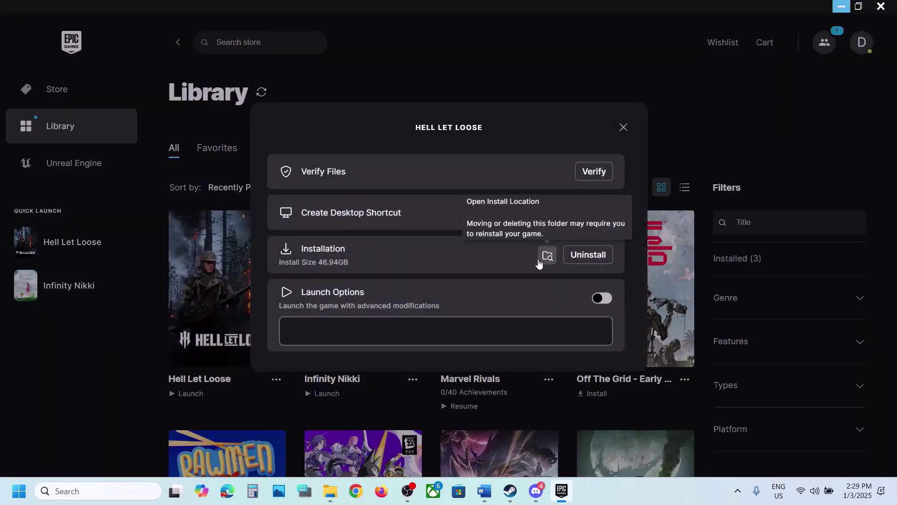
{"action": "left_click", "coordinate": [547, 255]}
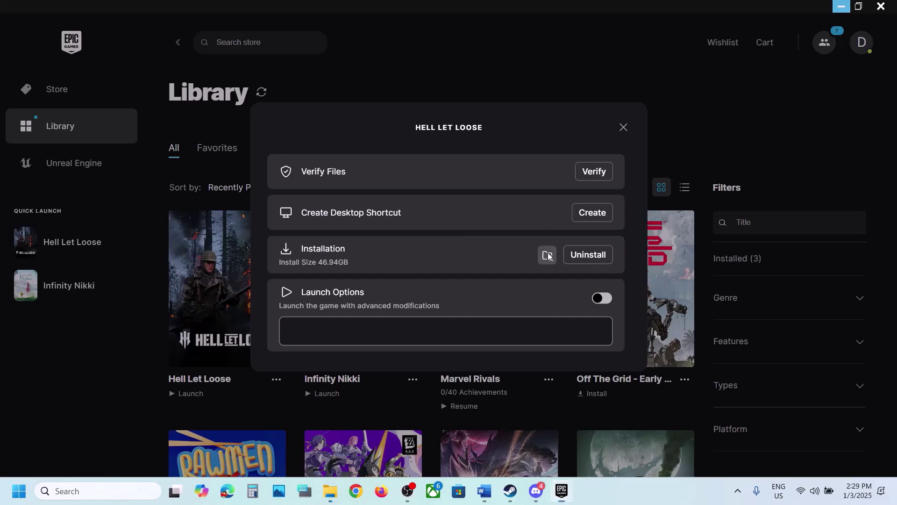
Show the available file actions for HLLEpicGamesStore and Launch_HLL in the game folder, without running either one.
{"action": "left_click", "coordinate": [155, 180]}
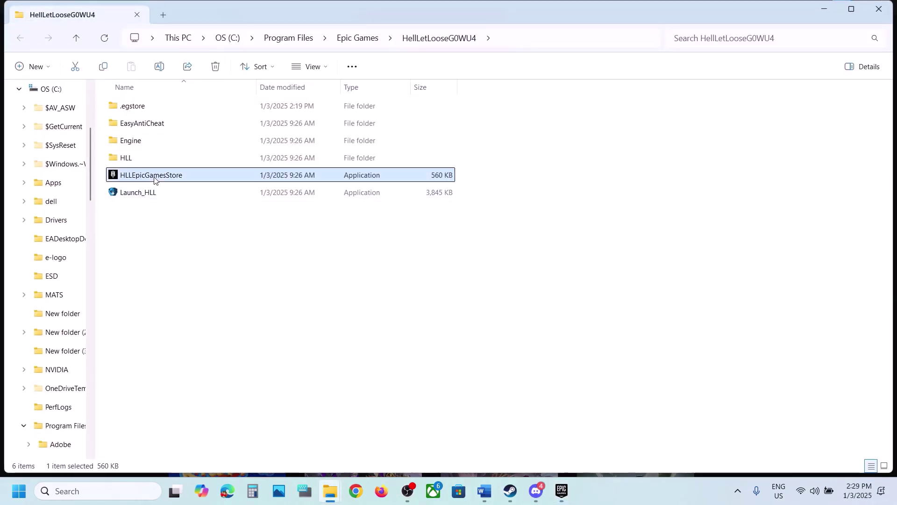
{"action": "right_click", "coordinate": [154, 180]}
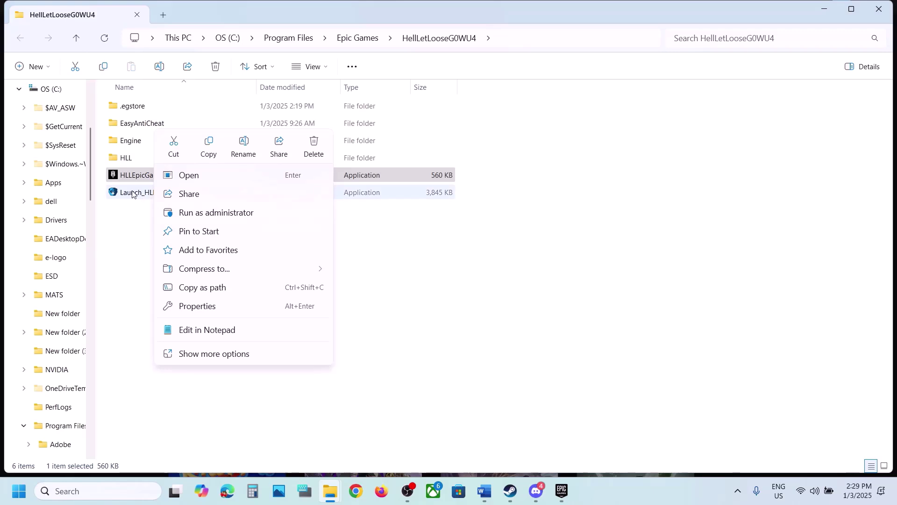
{"action": "left_click", "coordinate": [167, 196]}
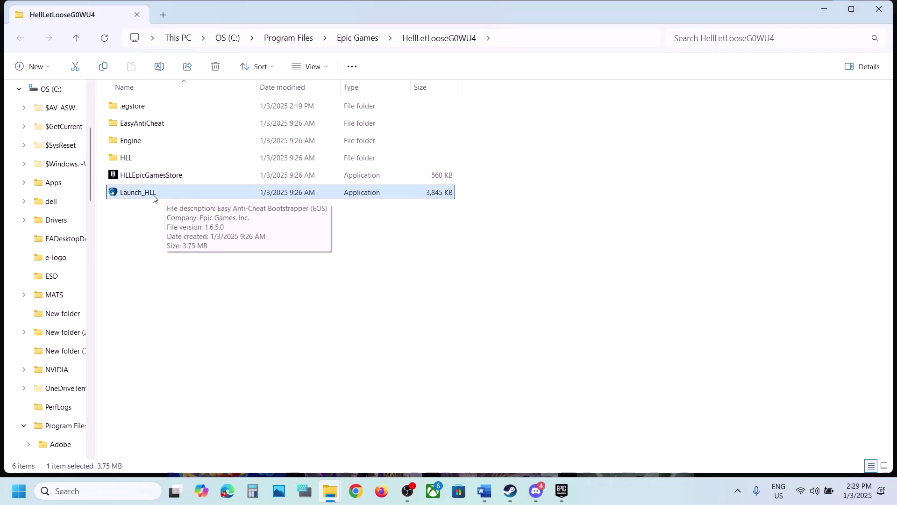
{"action": "right_click", "coordinate": [155, 198]}
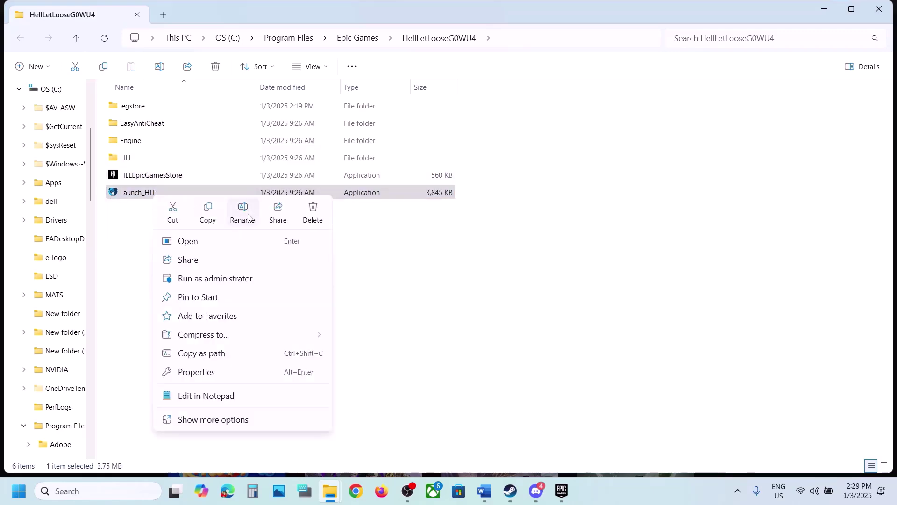
{"action": "left_click", "coordinate": [140, 256]}
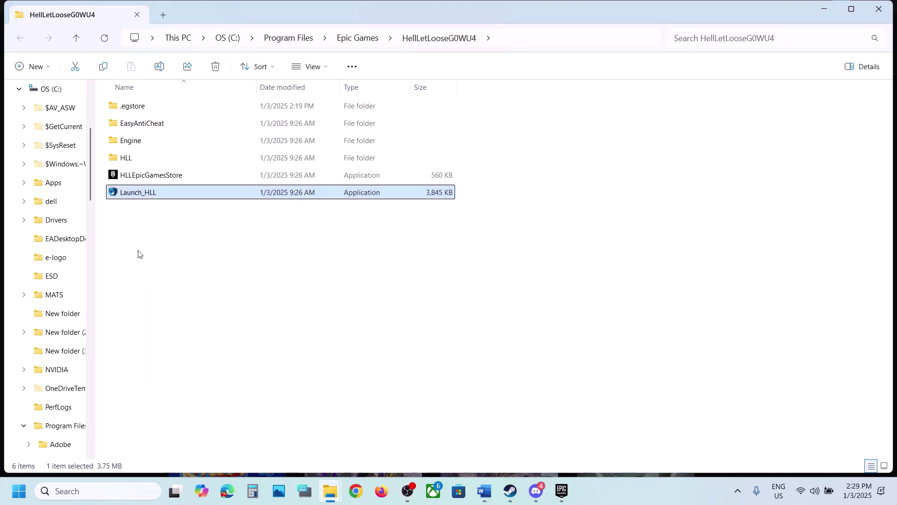
Open the Win64 folder inside HLL > Binaries of the game installation.
{"action": "double_click", "coordinate": [141, 160]}
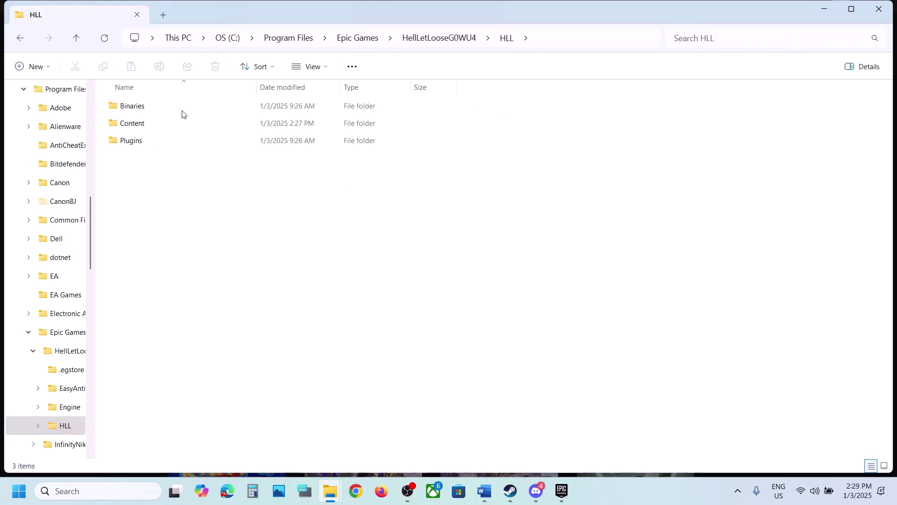
{"action": "left_click", "coordinate": [146, 106]}
{"action": "double_click", "coordinate": [146, 107]}
{"action": "double_click", "coordinate": [146, 107]}
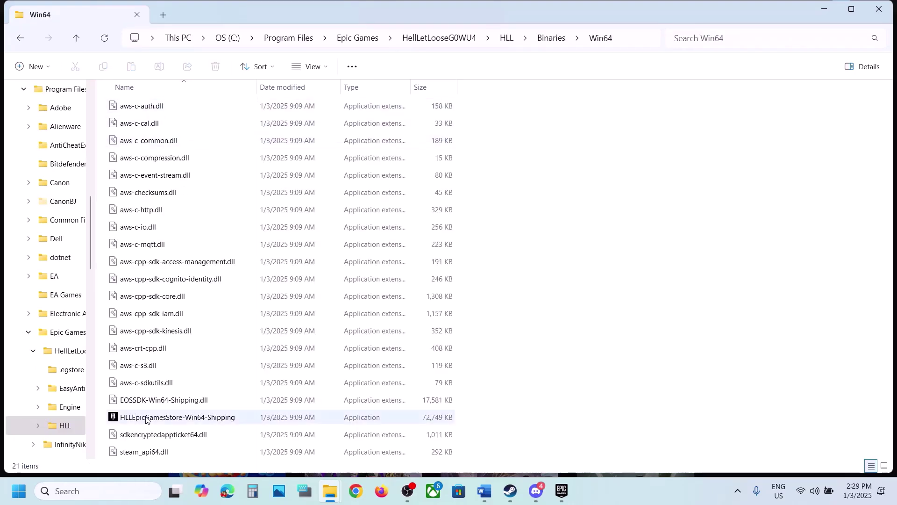
Set HLLEpicGamesStore-Win64-Shipping to run as an administrator in its compatibility properties and apply the change.
{"action": "right_click", "coordinate": [172, 423]}
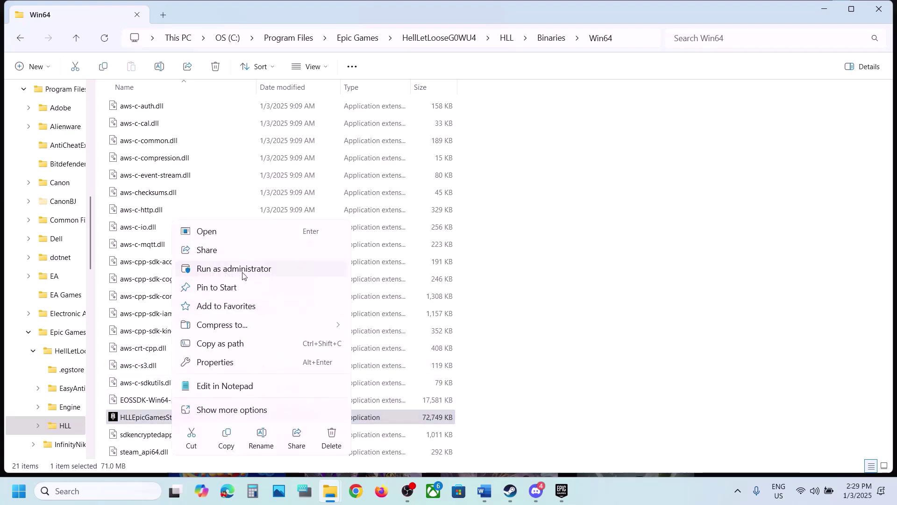
{"action": "right_click", "coordinate": [146, 419]}
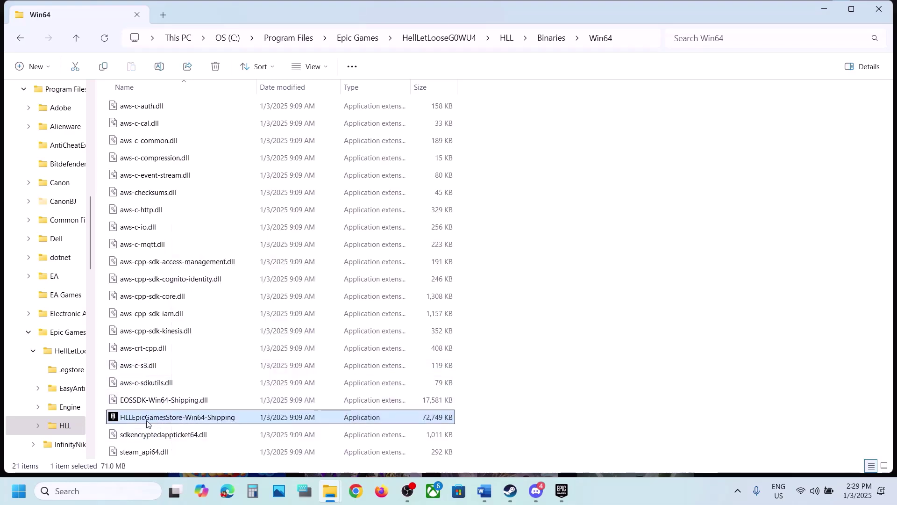
{"action": "left_click", "coordinate": [190, 363]}
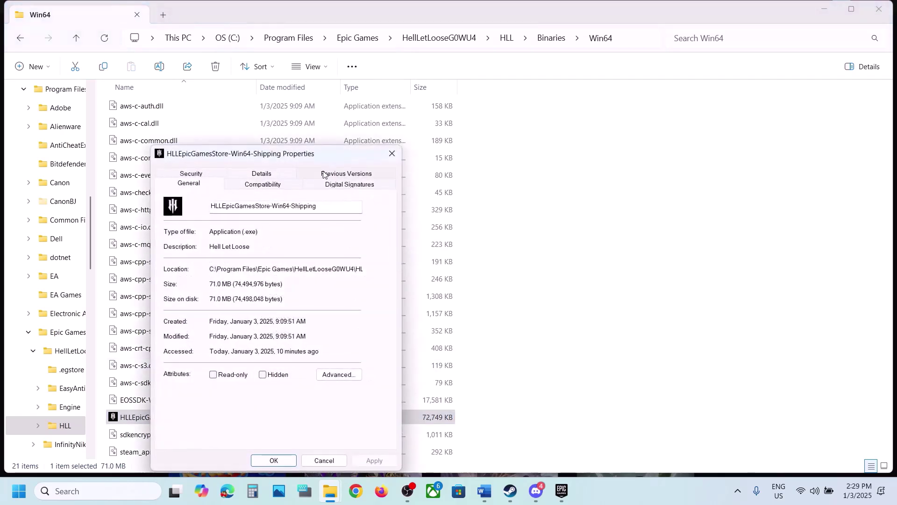
{"action": "left_click", "coordinate": [263, 186]}
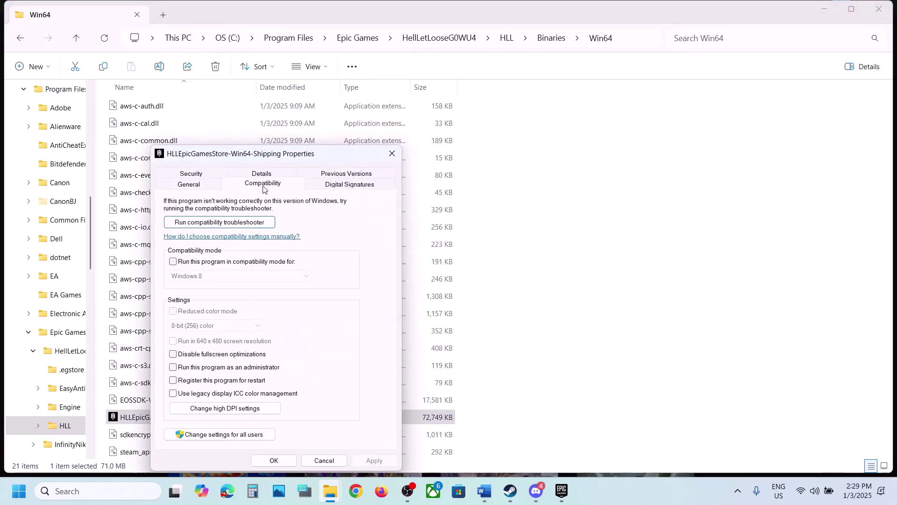
{"action": "left_click", "coordinate": [174, 368]}
{"action": "left_click", "coordinate": [372, 460]}
Enable compatibility mode for the game executable, applying it with Windows 8 first and with Windows 7 as the final choice.
{"action": "left_click", "coordinate": [173, 263]}
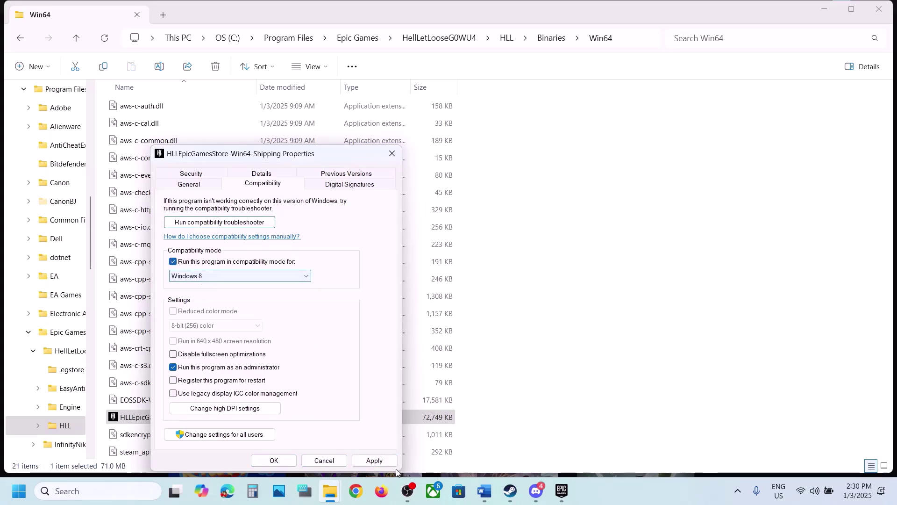
{"action": "left_click", "coordinate": [374, 460]}
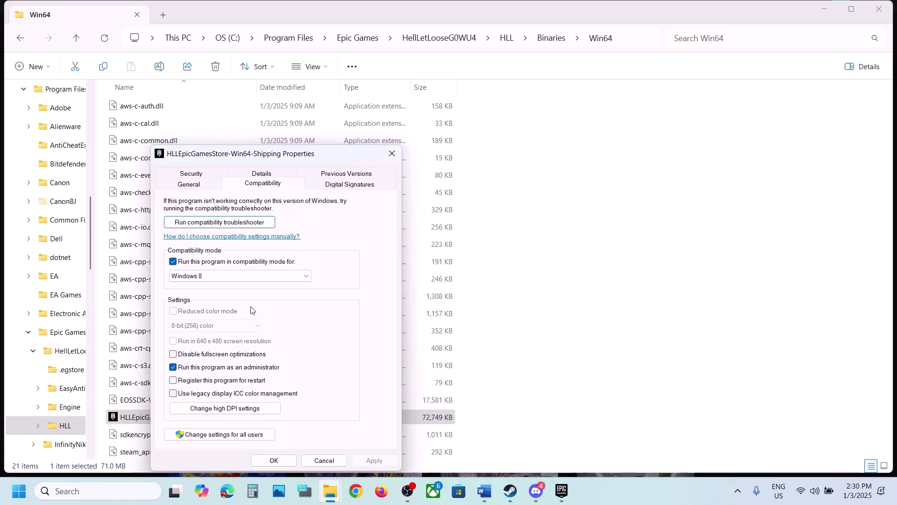
{"action": "left_click", "coordinate": [222, 278]}
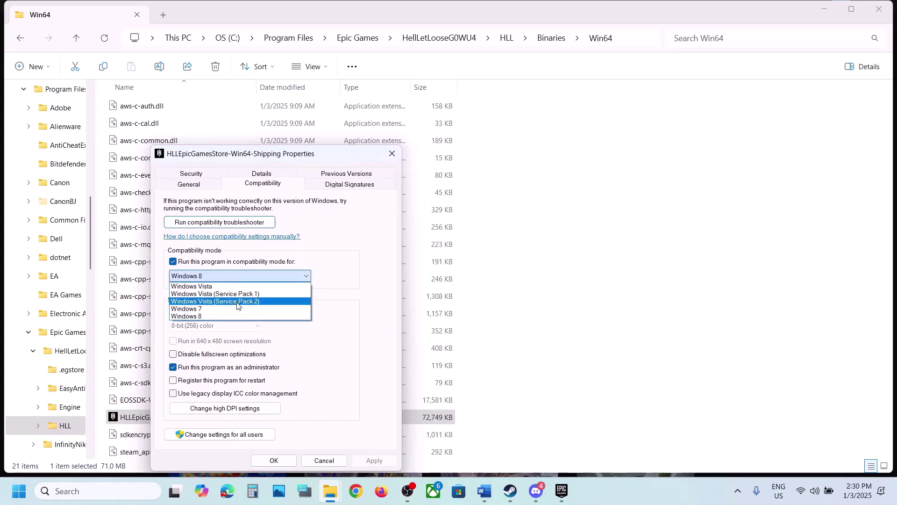
{"action": "left_click", "coordinate": [212, 309]}
{"action": "left_click", "coordinate": [368, 464]}
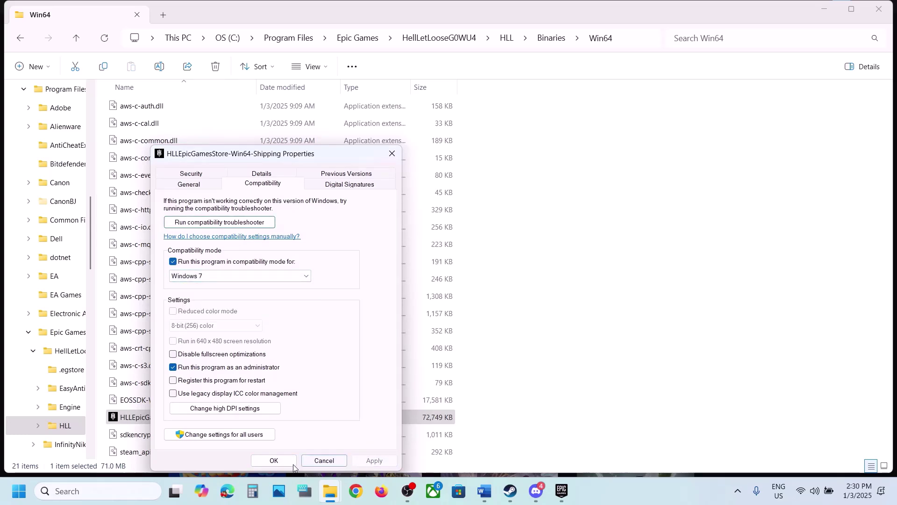
Disable fullscreen optimizations for HLLEpicGamesStore-Win64-Shipping and apply the change.
{"action": "left_click", "coordinate": [173, 353]}
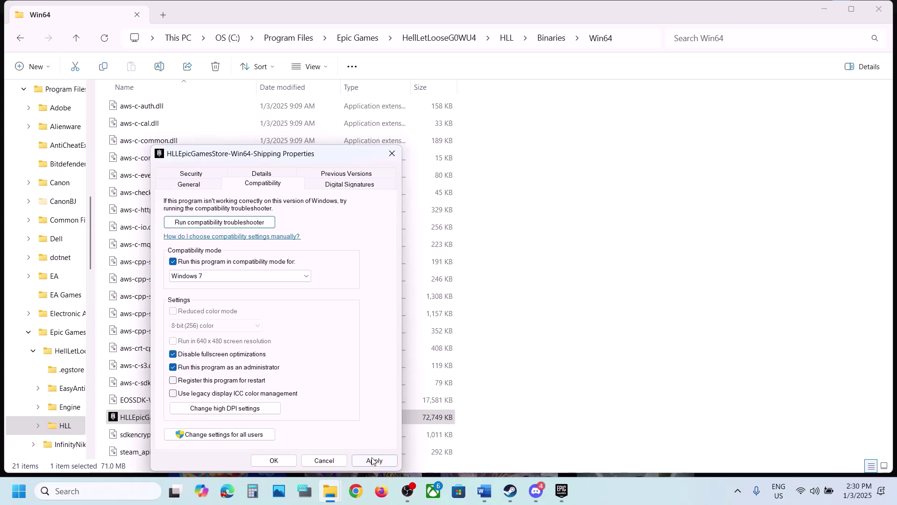
{"action": "left_click", "coordinate": [372, 460]}
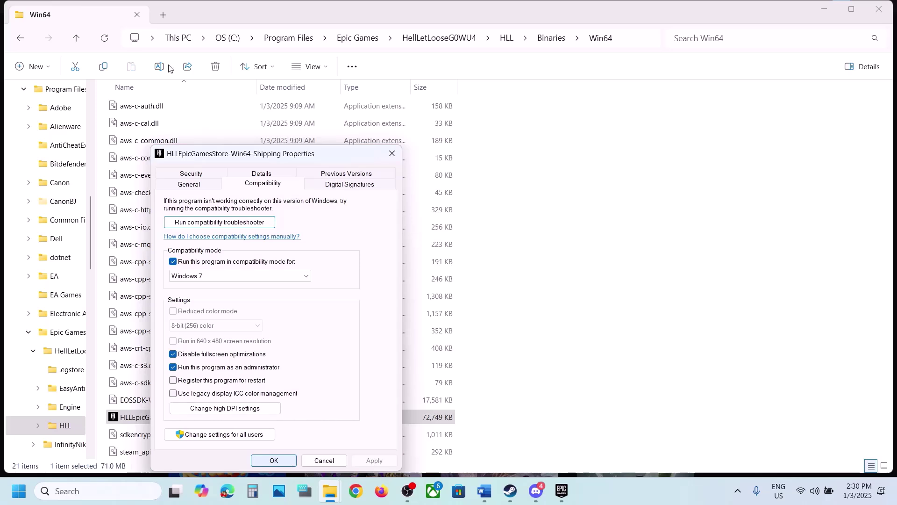
Go up to the HellLetLooseG0WU4 folder, select HLLEpicGamesStore, and return to HLL > Binaries > Win64.
{"action": "left_click", "coordinate": [76, 38]}
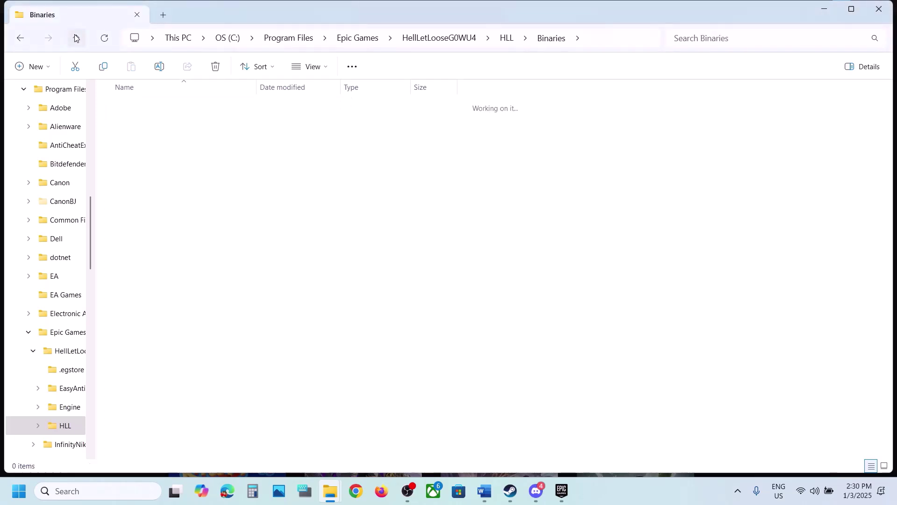
{"action": "left_click", "coordinate": [76, 37]}
{"action": "left_click", "coordinate": [76, 38]}
{"action": "left_click", "coordinate": [149, 179]}
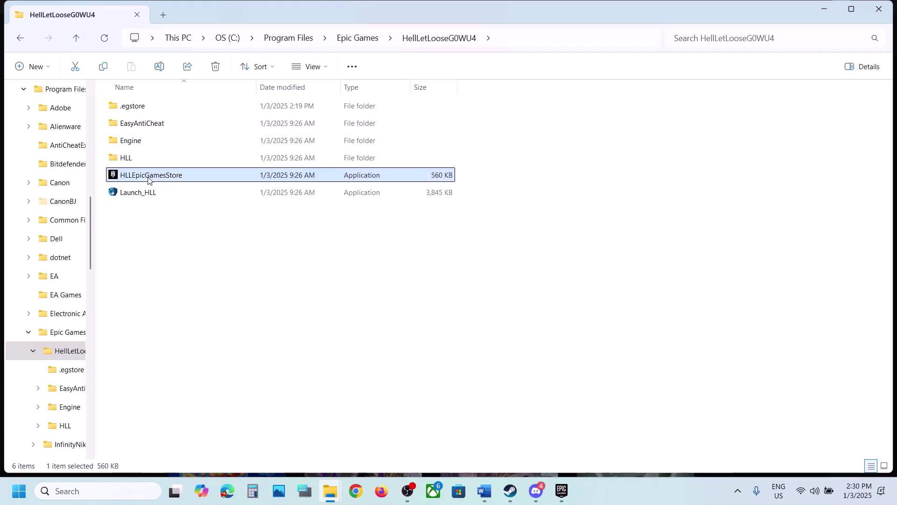
{"action": "double_click", "coordinate": [128, 158]}
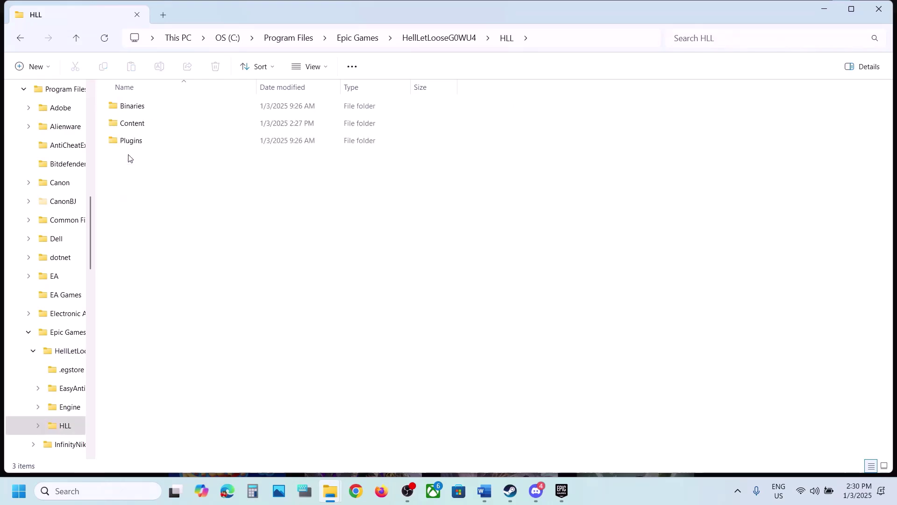
{"action": "double_click", "coordinate": [135, 109]}
{"action": "double_click", "coordinate": [135, 111]}
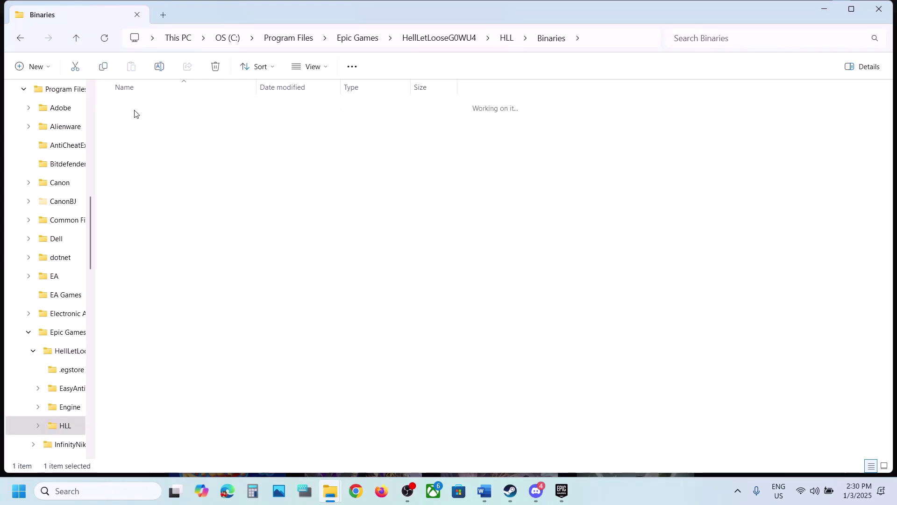
Turn off compatibility mode, disabled fullscreen optimizations and run-as-administrator for HLLEpicGamesStore-Win64-Shipping, apply the changes and close the folder.
{"action": "right_click", "coordinate": [145, 417]}
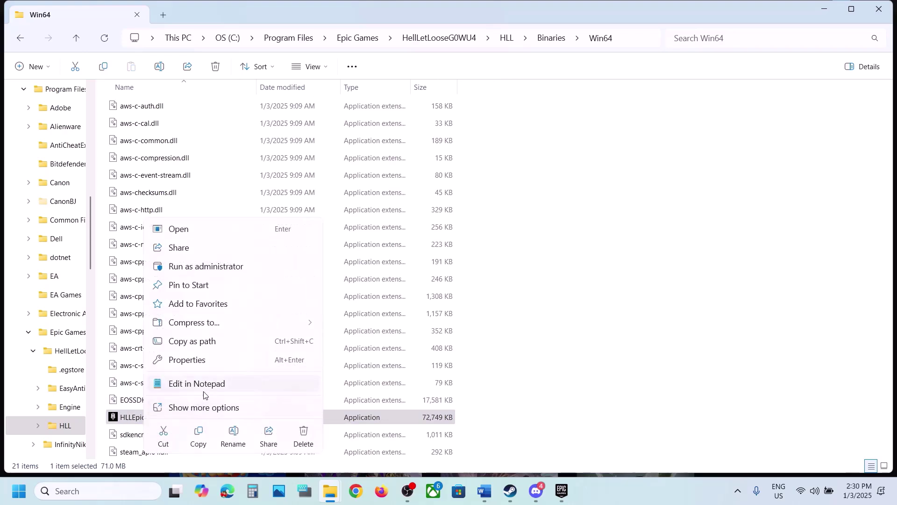
{"action": "left_click", "coordinate": [206, 360]}
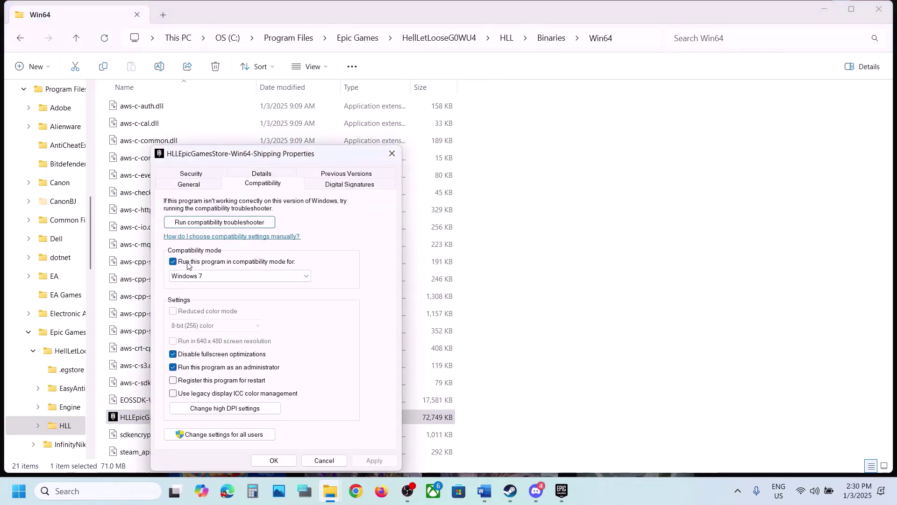
{"action": "left_click", "coordinate": [172, 262]}
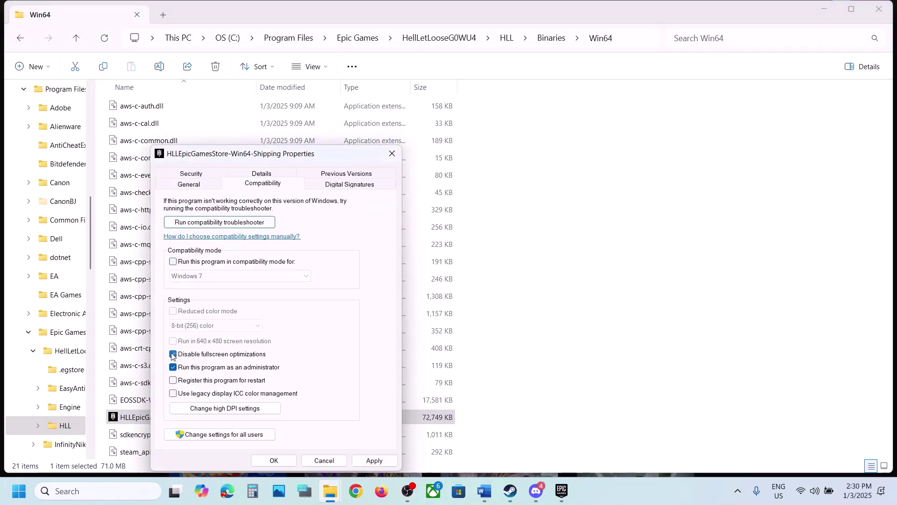
{"action": "left_click", "coordinate": [173, 354]}
{"action": "left_click", "coordinate": [173, 367]}
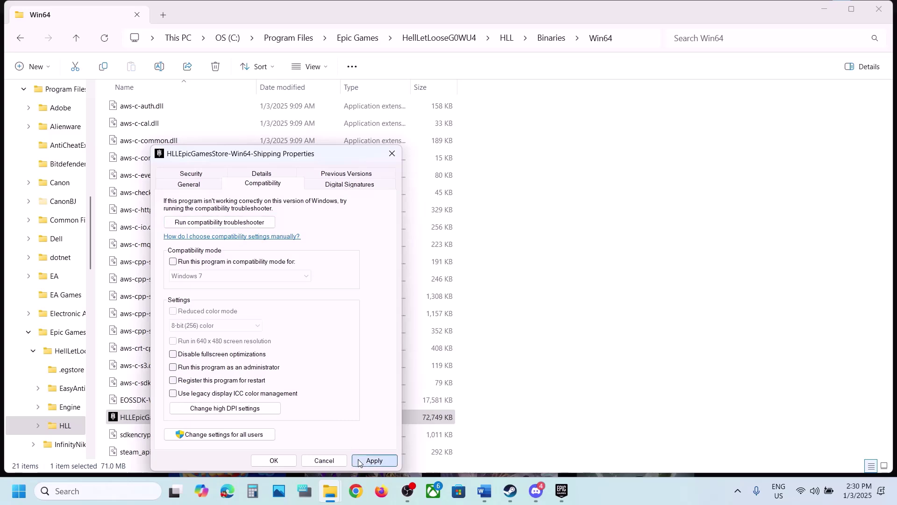
{"action": "left_click", "coordinate": [359, 461]}
{"action": "left_click", "coordinate": [274, 461]}
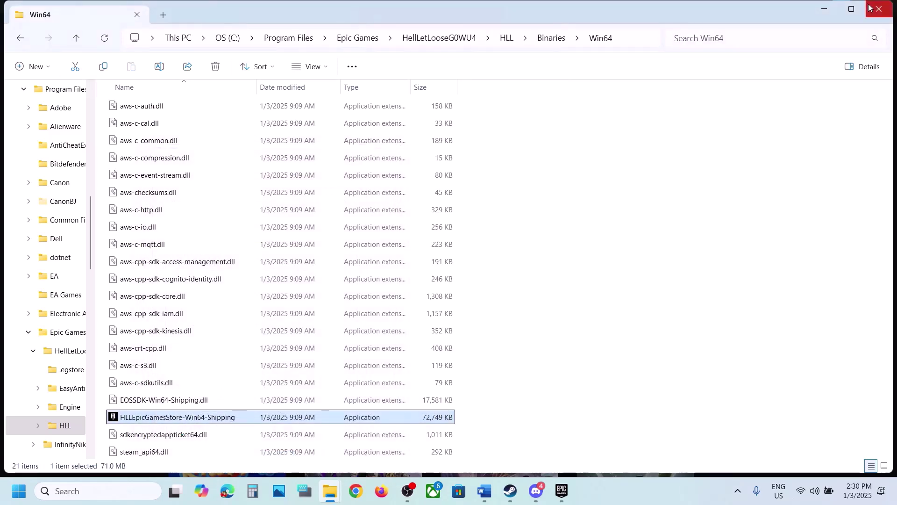
{"action": "left_click", "coordinate": [870, 8]}
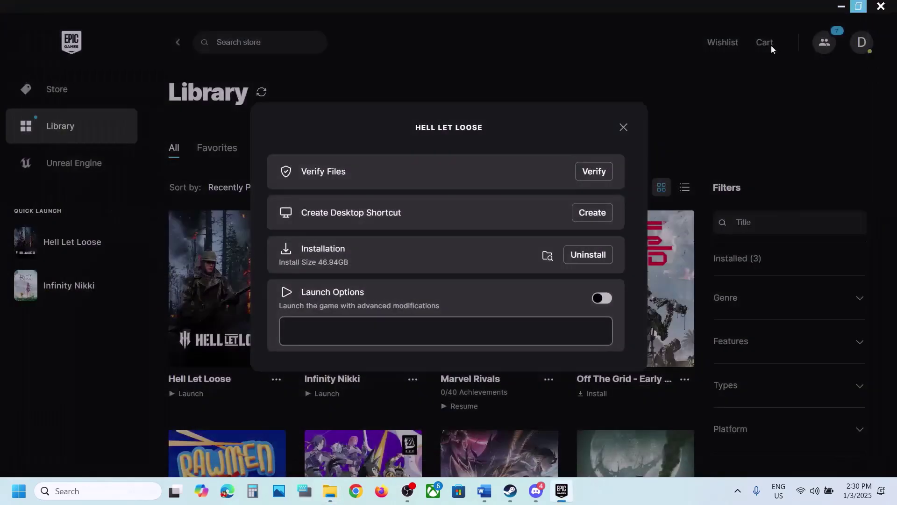
Close the Hell Let Loose management dialog and highlight the Step 13 text about updating Windows in the Word notes.
{"action": "left_click", "coordinate": [625, 127]}
{"action": "left_click", "coordinate": [484, 491]}
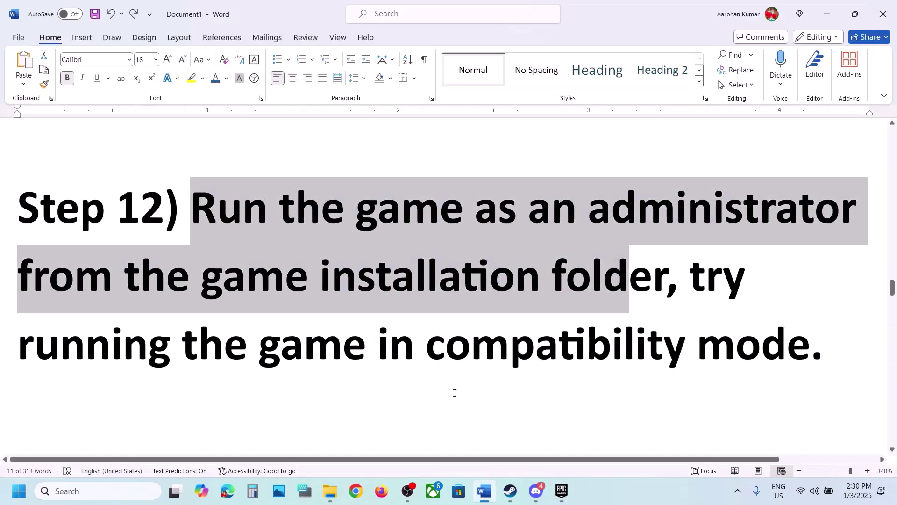
{"action": "scroll", "coordinate": [454, 392], "scroll_direction": "down", "scroll_amount": 5}
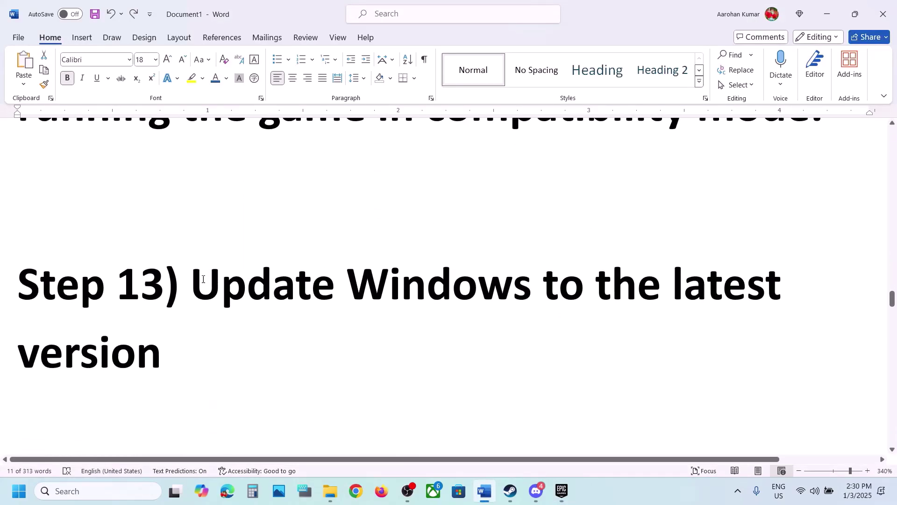
{"action": "left_click_drag", "start_coordinate": [194, 278], "coordinate": [278, 328]}
Switch to Windows Settings and check for Windows updates.
{"action": "key", "text": "super+i"}
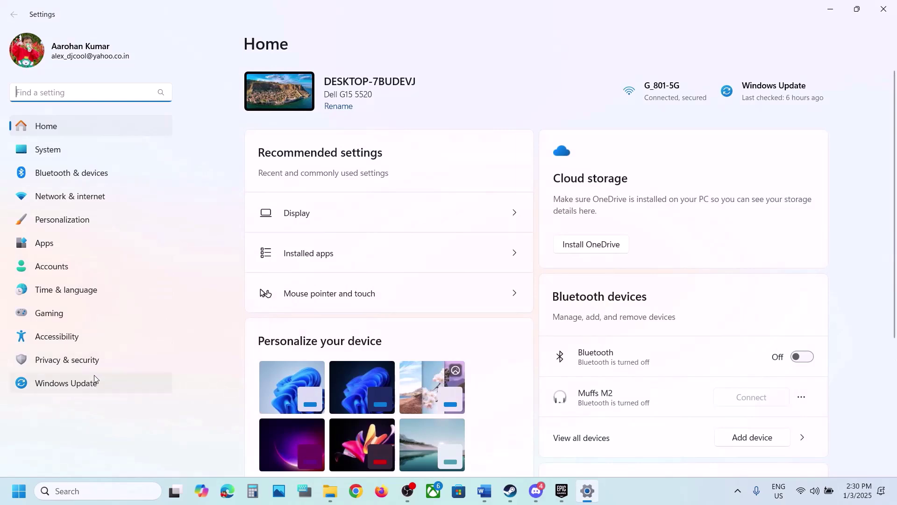
{"action": "left_click", "coordinate": [95, 381]}
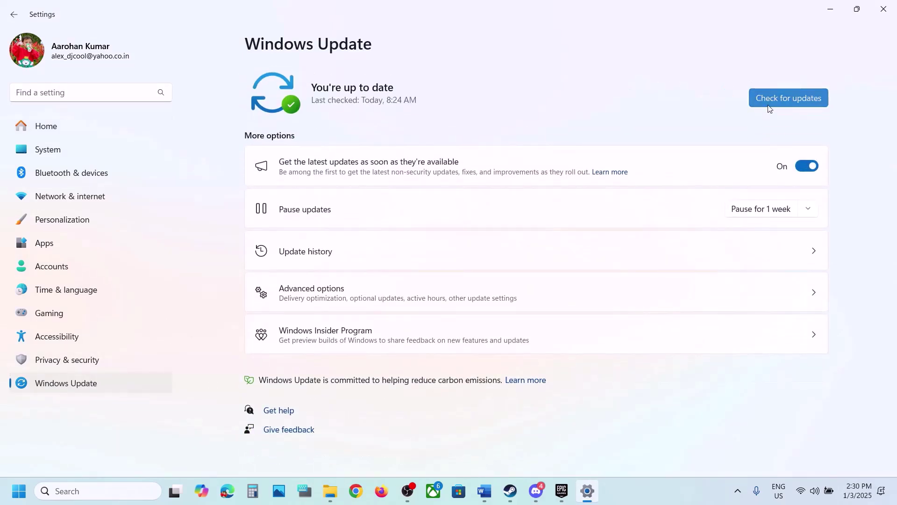
{"action": "left_click", "coordinate": [770, 107]}
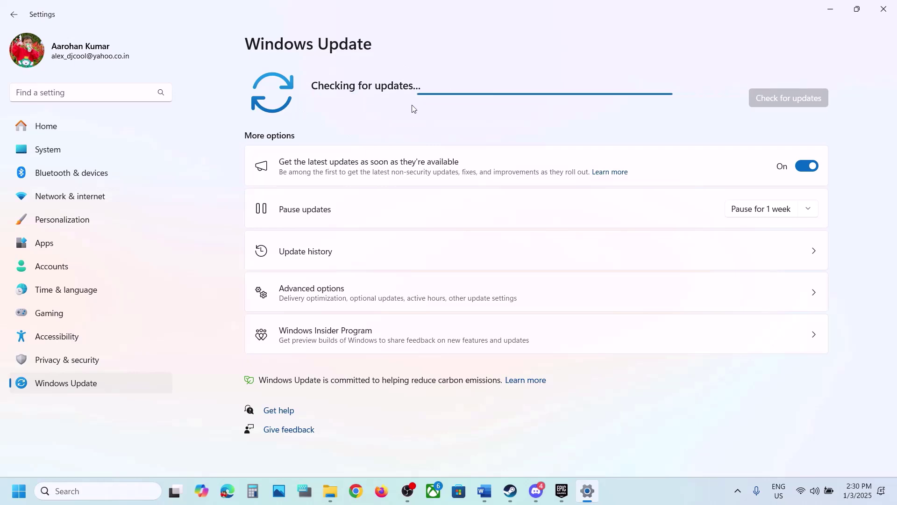
Show the Windows power options without choosing one, and return to the Word notes at Step 14 on -dx11/-dx12.
{"action": "left_click", "coordinate": [19, 491]}
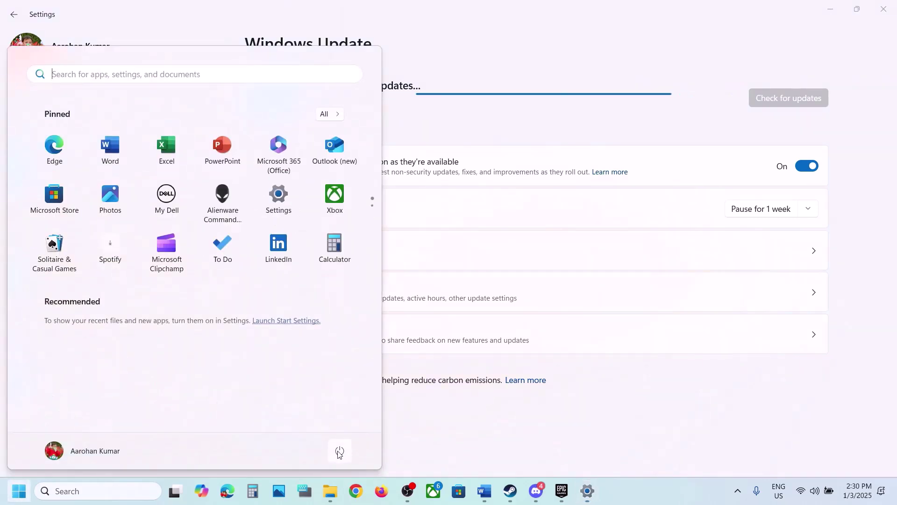
{"action": "left_click", "coordinate": [339, 451]}
{"action": "left_click", "coordinate": [485, 494]}
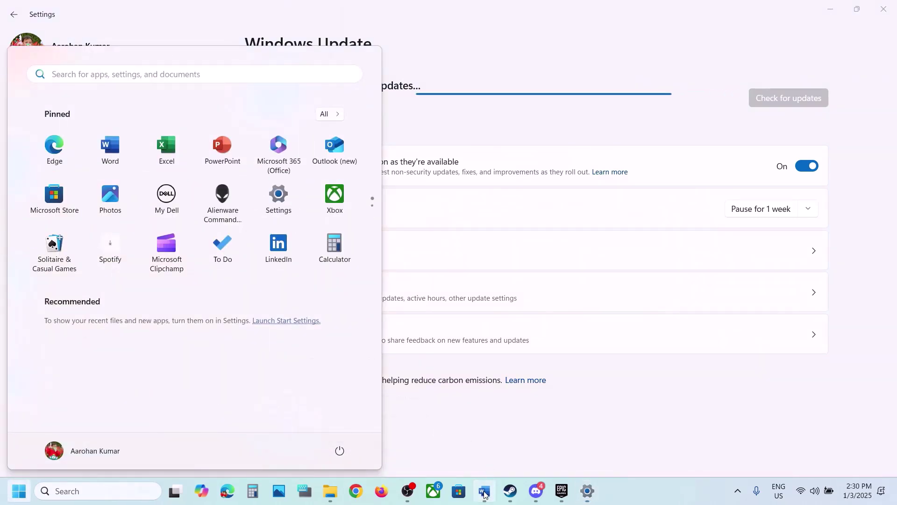
{"action": "left_click", "coordinate": [485, 494]}
{"action": "scroll", "coordinate": [379, 360], "scroll_direction": "down", "scroll_amount": 5}
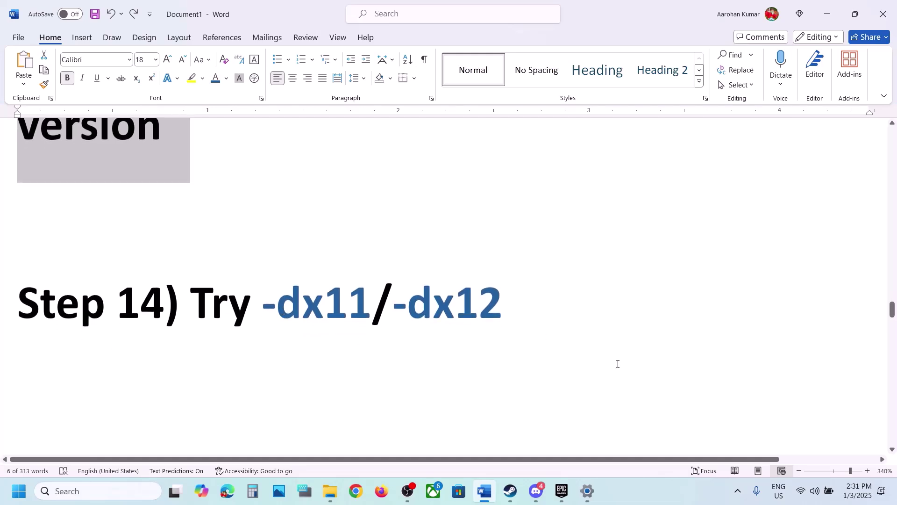
Switch to Steam, set Hell Let Loose's launch options to -dx11 and close its properties.
{"action": "left_click", "coordinate": [509, 496]}
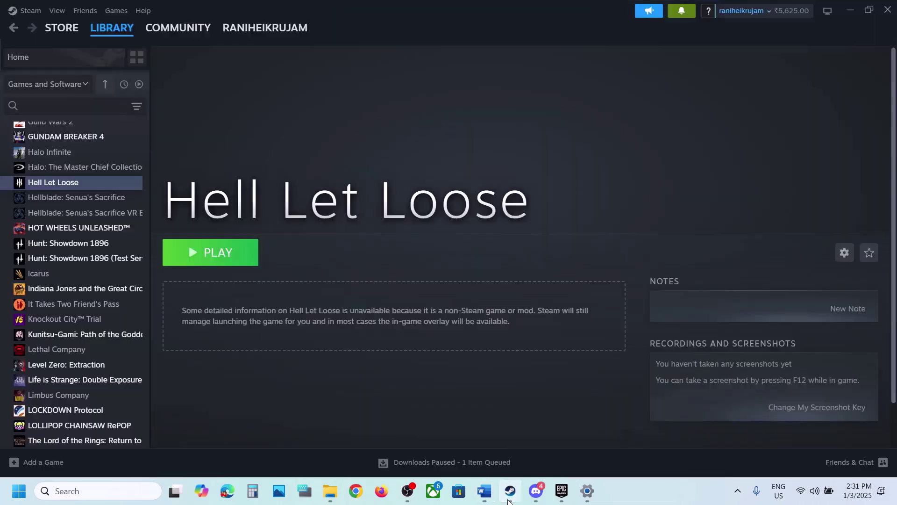
{"action": "right_click", "coordinate": [73, 184]}
{"action": "left_click", "coordinate": [116, 272]}
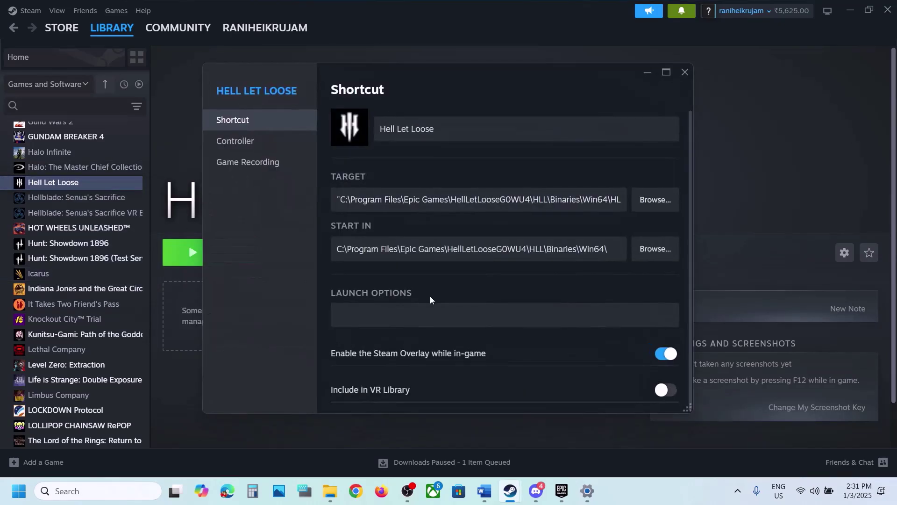
{"action": "left_click", "coordinate": [384, 319]}
{"action": "type", "text": "-dx11"}
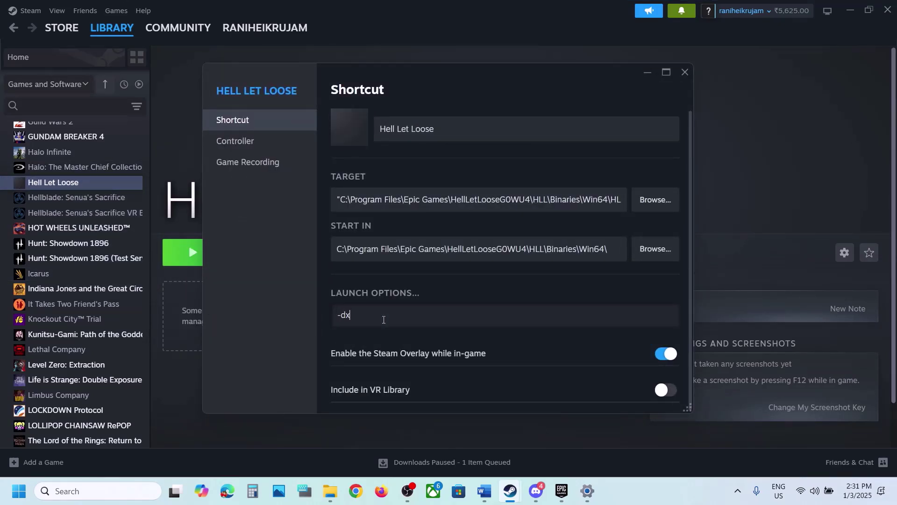
{"action": "left_click", "coordinate": [299, 328]}
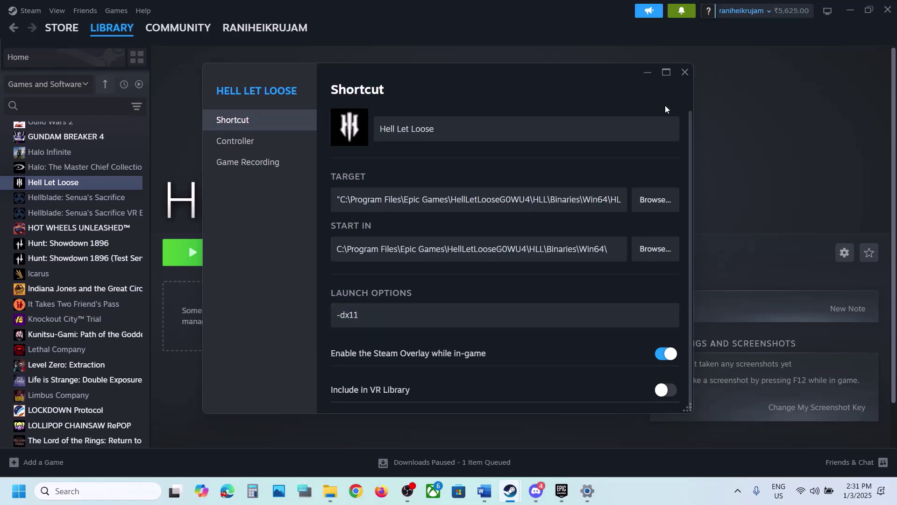
{"action": "left_click", "coordinate": [685, 72]}
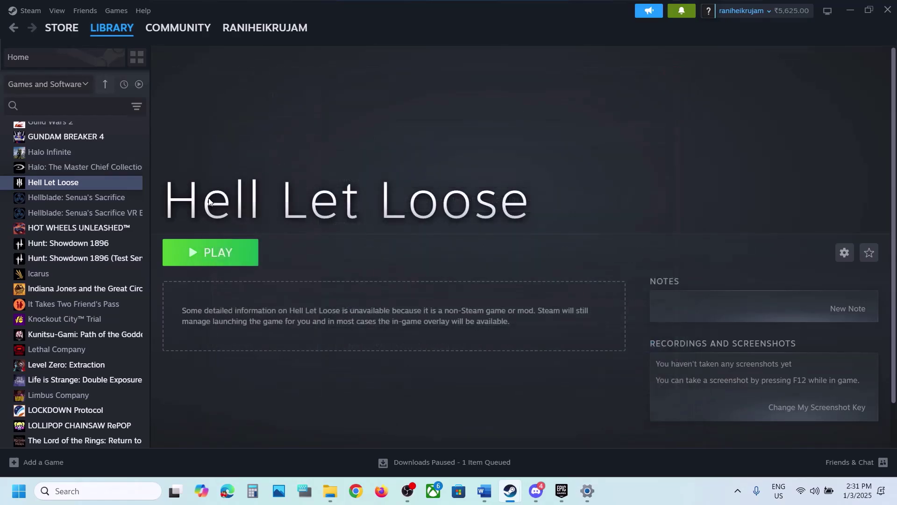
Replace Hell Let Loose's launch option with -dx12 in its Steam properties.
{"action": "right_click", "coordinate": [107, 183]}
{"action": "left_click", "coordinate": [150, 269]}
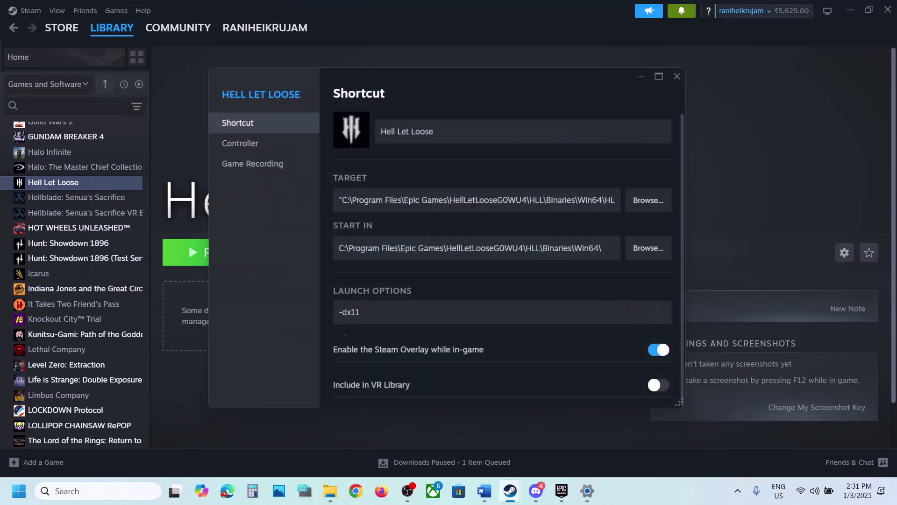
{"action": "left_click_drag", "start_coordinate": [385, 311], "coordinate": [281, 325]}
{"action": "type", "text": "-dx12"}
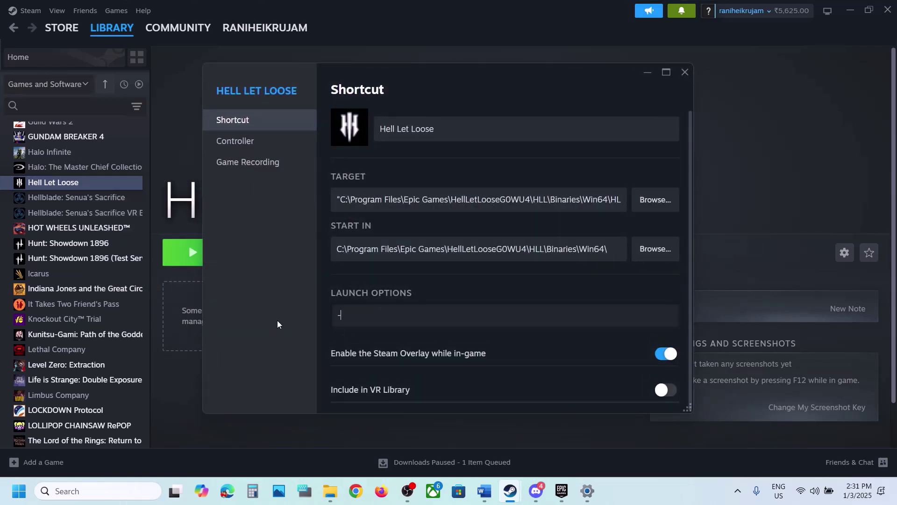
{"action": "left_click", "coordinate": [288, 339]}
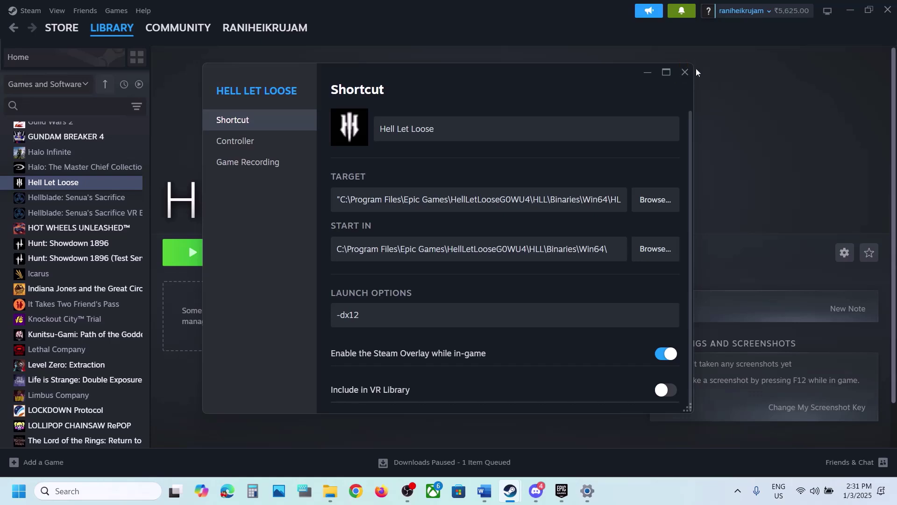
Clear the launch options of Hell Let Loose and close its properties.
{"action": "left_click_drag", "start_coordinate": [364, 314], "coordinate": [329, 318]}
{"action": "key", "text": "BackSpace"}
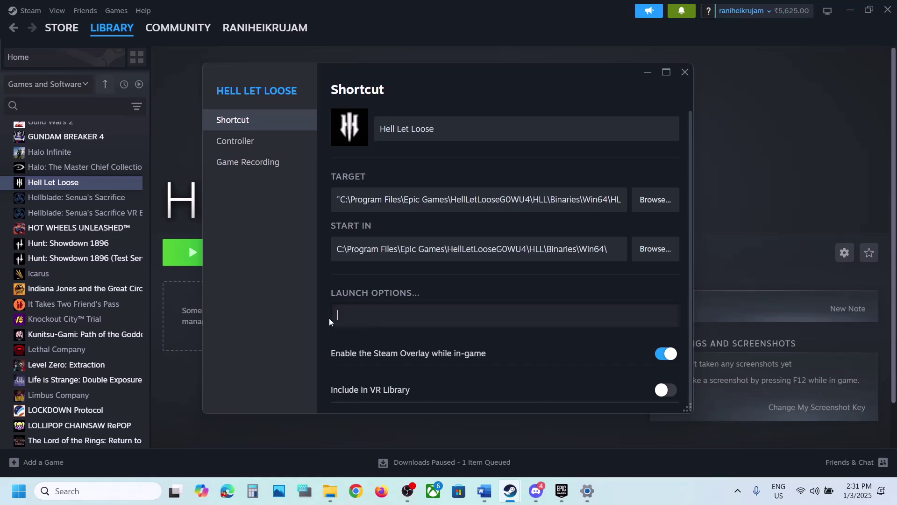
{"action": "left_click", "coordinate": [287, 312]}
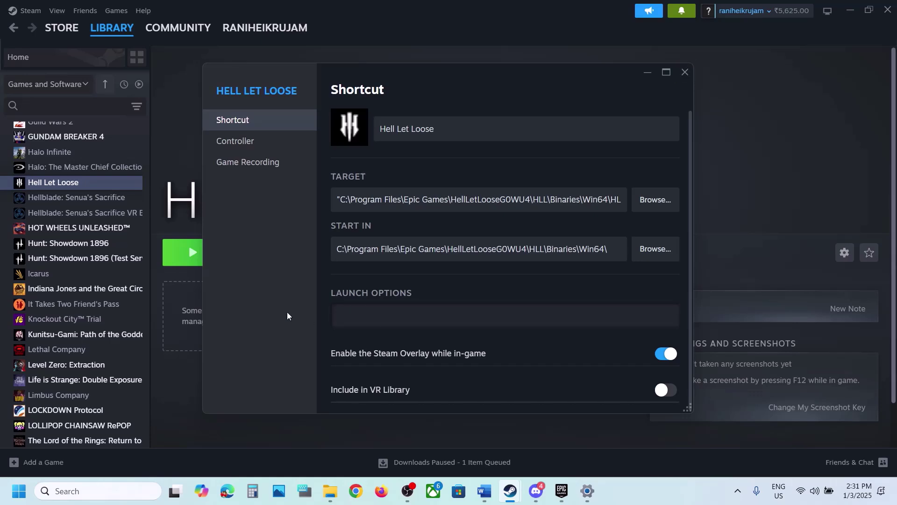
{"action": "left_click", "coordinate": [683, 74]}
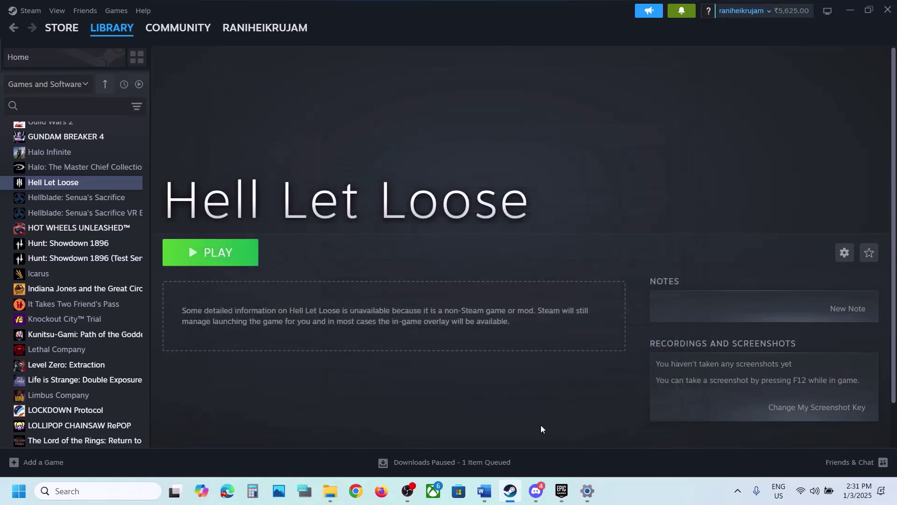
Copy "View Advanced system settings" from the Word notes, search Windows for it and open the System Properties window.
{"action": "left_click", "coordinate": [483, 490]}
{"action": "scroll", "coordinate": [410, 305], "scroll_direction": "down", "scroll_amount": 5}
{"action": "scroll", "coordinate": [410, 305], "scroll_direction": "down", "scroll_amount": 2}
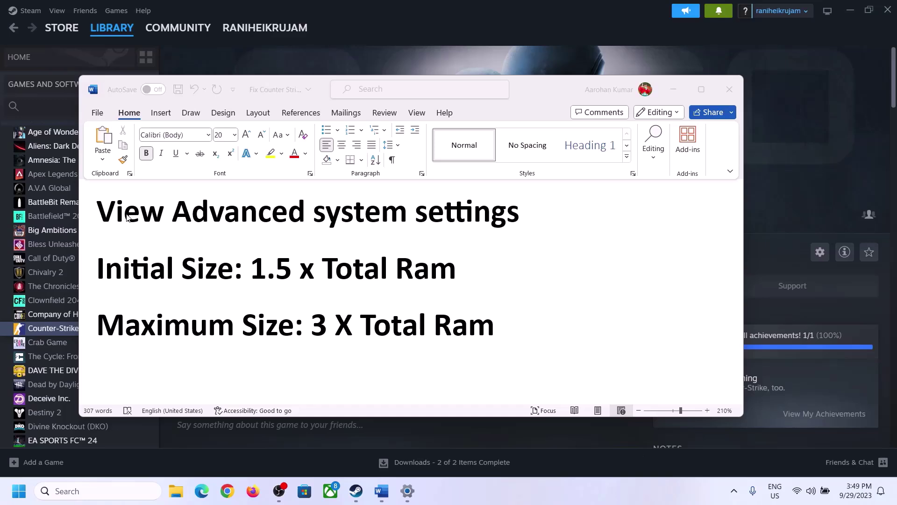
{"action": "left_click_drag", "start_coordinate": [105, 216], "coordinate": [485, 234]}
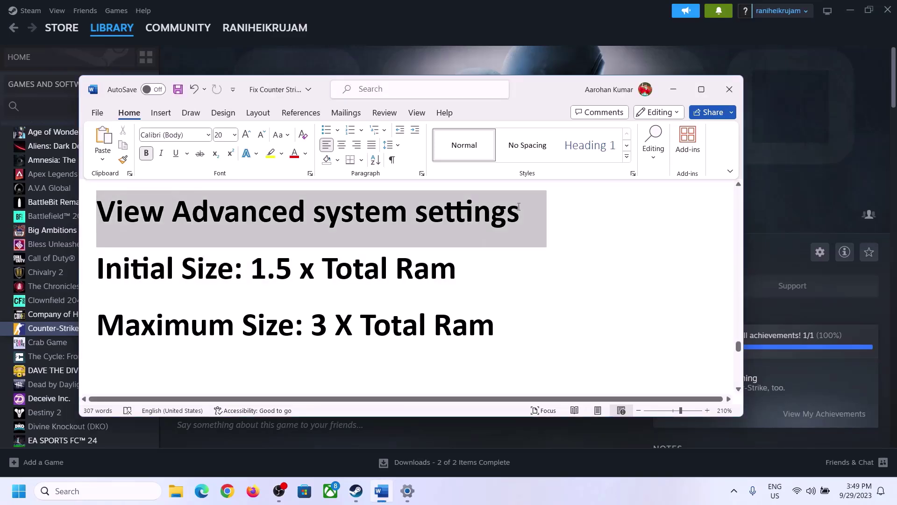
{"action": "key", "text": "ctrl+c"}
{"action": "left_click", "coordinate": [113, 491]}
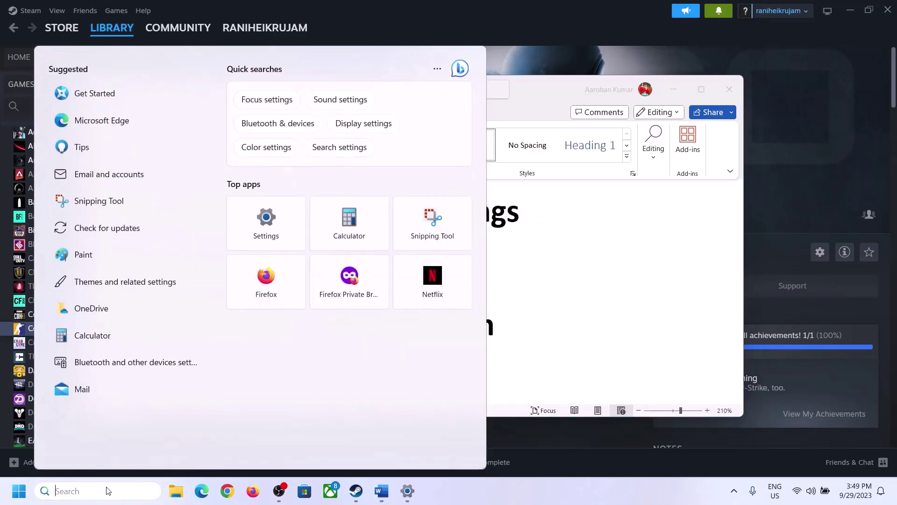
{"action": "key", "text": "ctrl+v"}
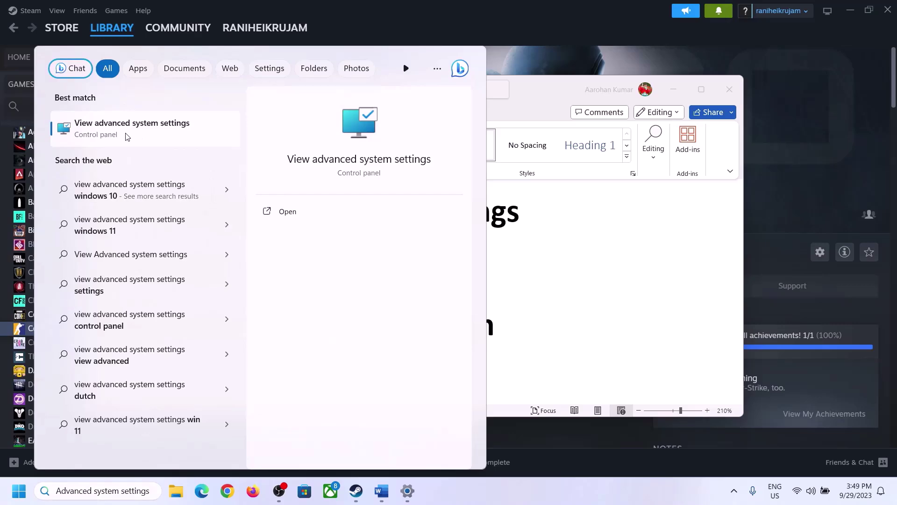
{"action": "left_click", "coordinate": [145, 119]}
{"action": "left_click_drag", "start_coordinate": [186, 88], "coordinate": [401, 160]}
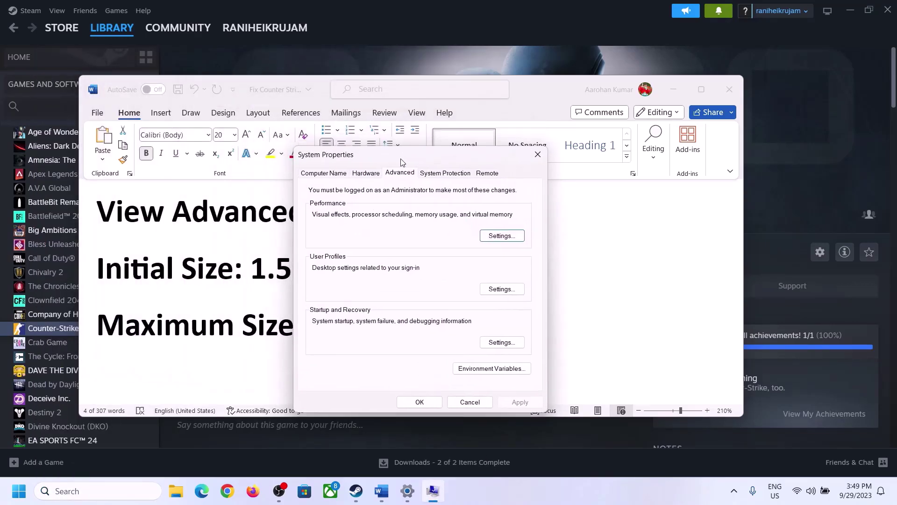
In the virtual memory settings, turn off automatic paging file management and choose a custom size for drive C.
{"action": "left_click", "coordinate": [502, 236]}
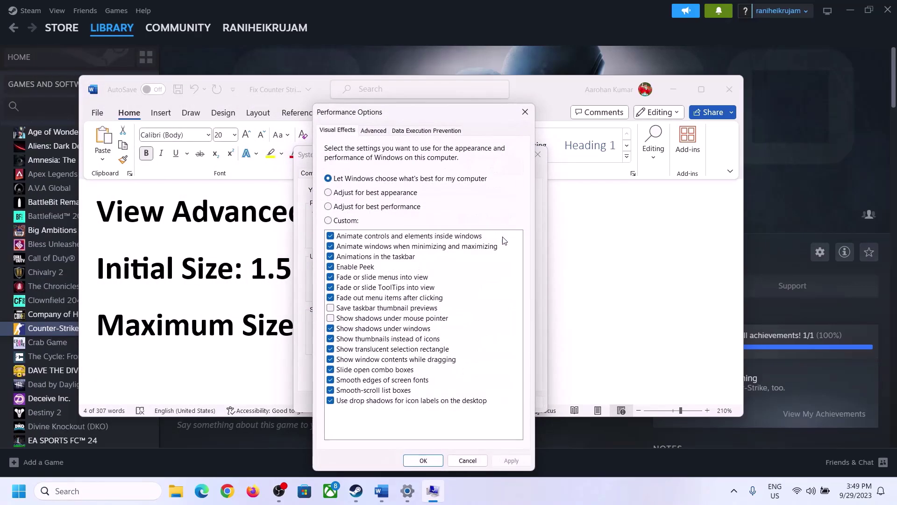
{"action": "left_click", "coordinate": [373, 131]}
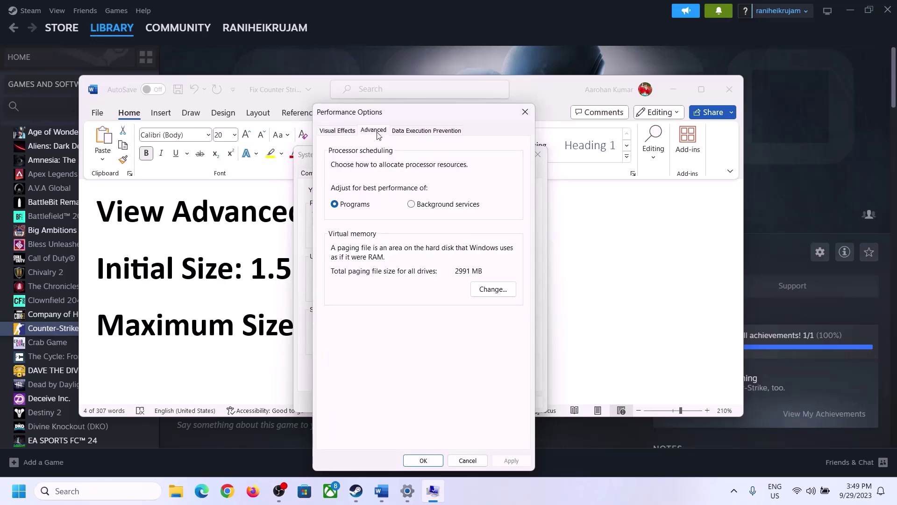
{"action": "left_click", "coordinate": [499, 291]}
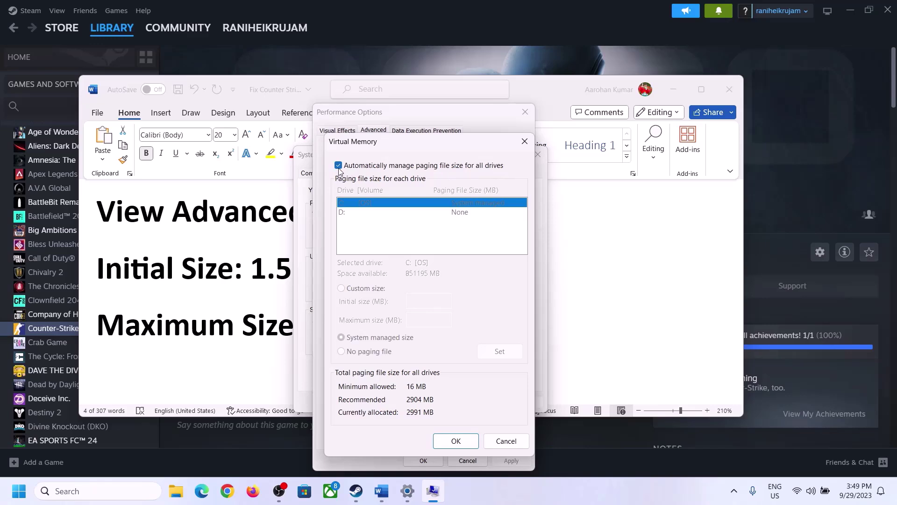
{"action": "left_click", "coordinate": [338, 166]}
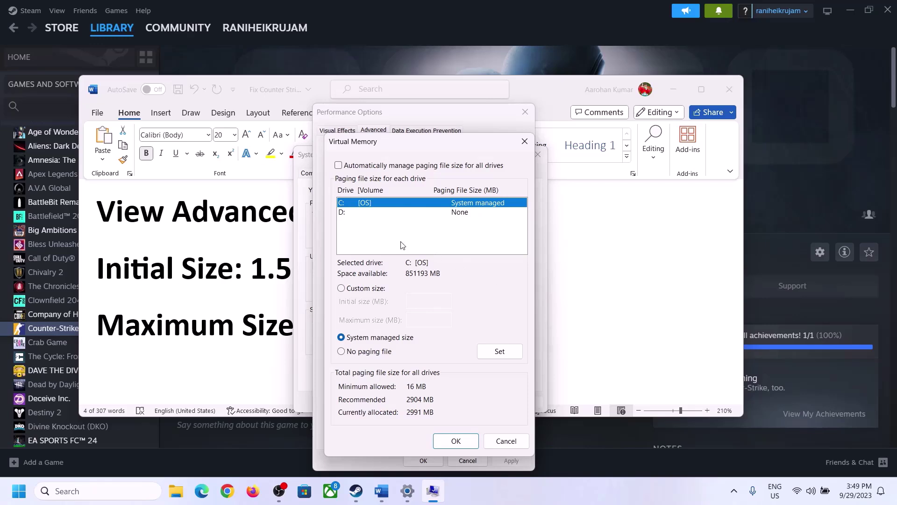
{"action": "left_click", "coordinate": [342, 289]}
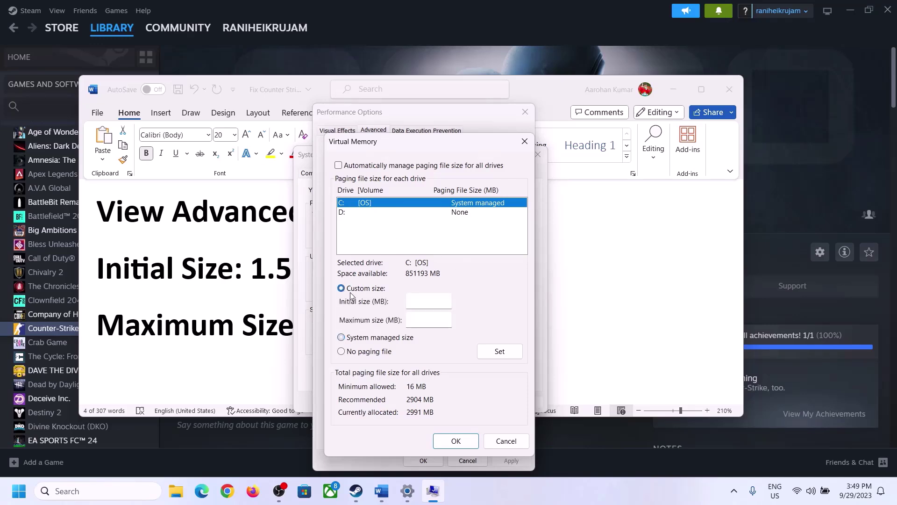
{"action": "left_click", "coordinate": [430, 302]}
Check the "1.5 x Total Ram" initial size rule in the notes and the installed RAM in Windows Settings.
{"action": "left_click", "coordinate": [263, 277]}
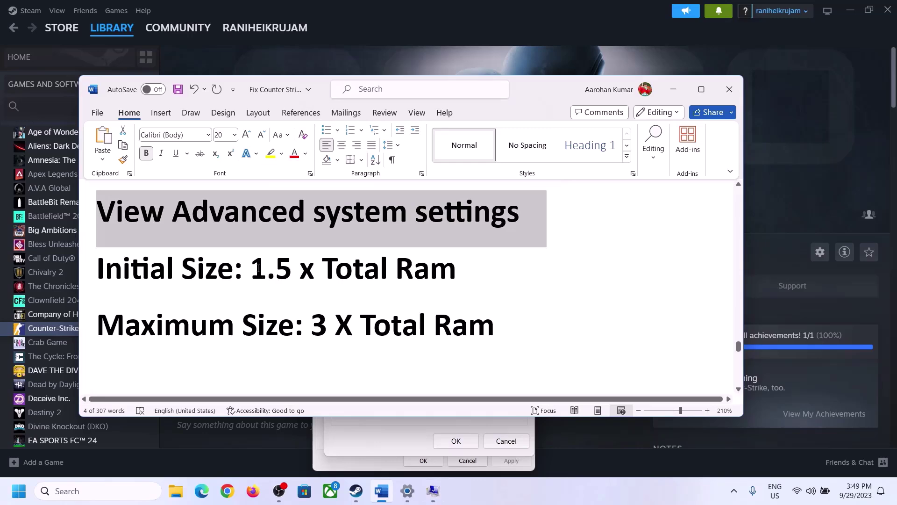
{"action": "left_click_drag", "start_coordinate": [258, 269], "coordinate": [416, 280]}
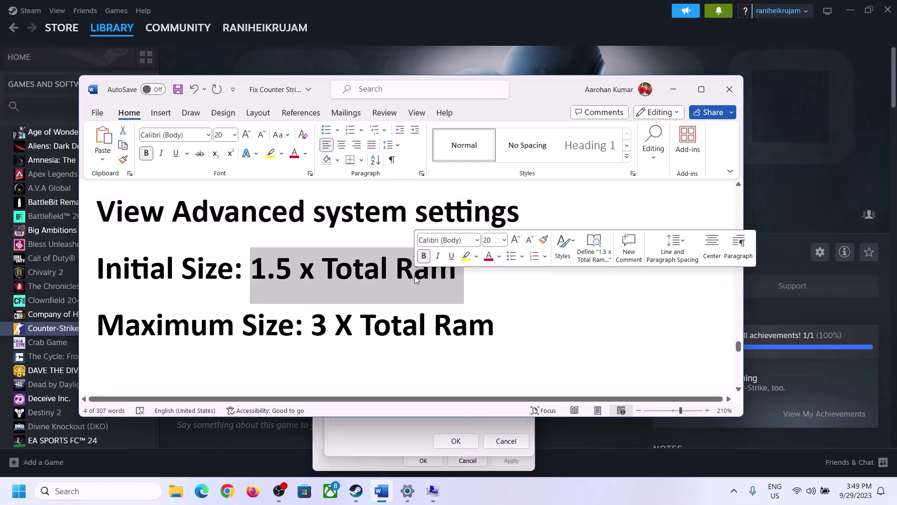
{"action": "left_click", "coordinate": [408, 492]}
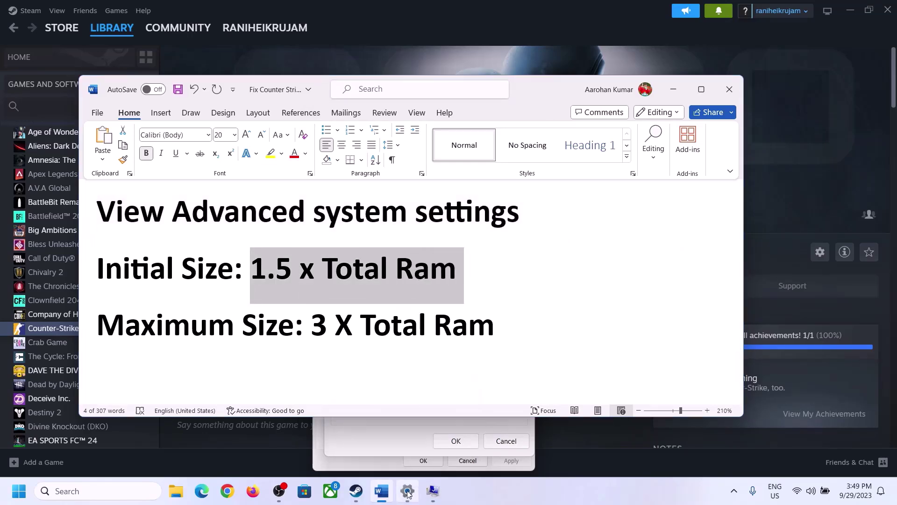
{"action": "left_click", "coordinate": [45, 150]}
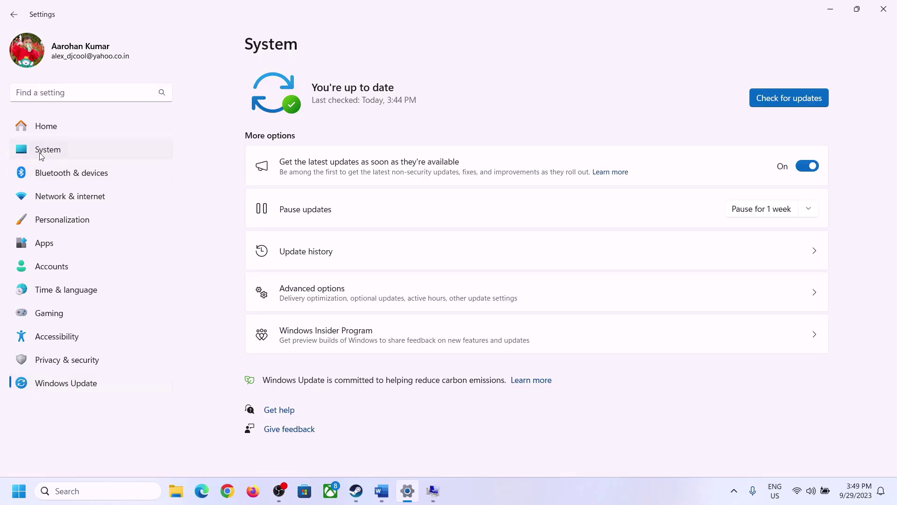
{"action": "scroll", "coordinate": [328, 371], "scroll_direction": "down", "scroll_amount": 10}
{"action": "left_click", "coordinate": [296, 439]}
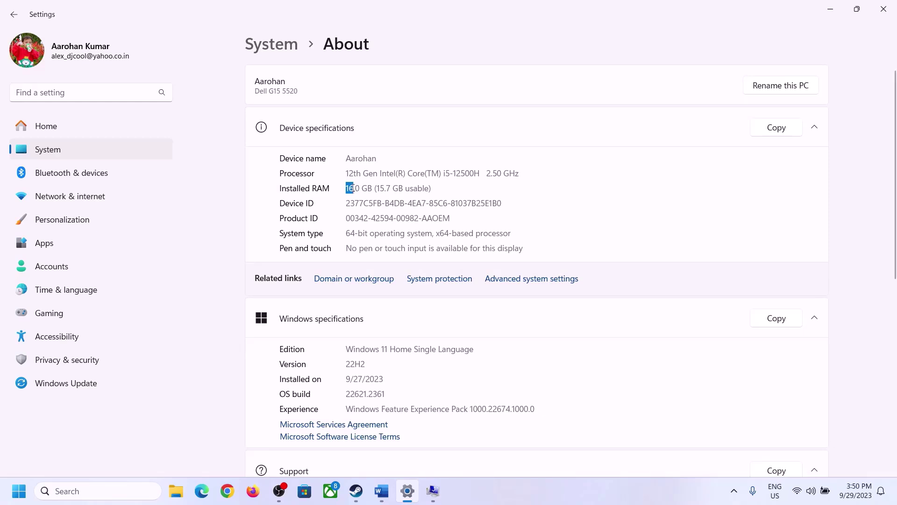
{"action": "left_click", "coordinate": [361, 189]}
{"action": "left_click_drag", "start_coordinate": [354, 188], "coordinate": [346, 188]}
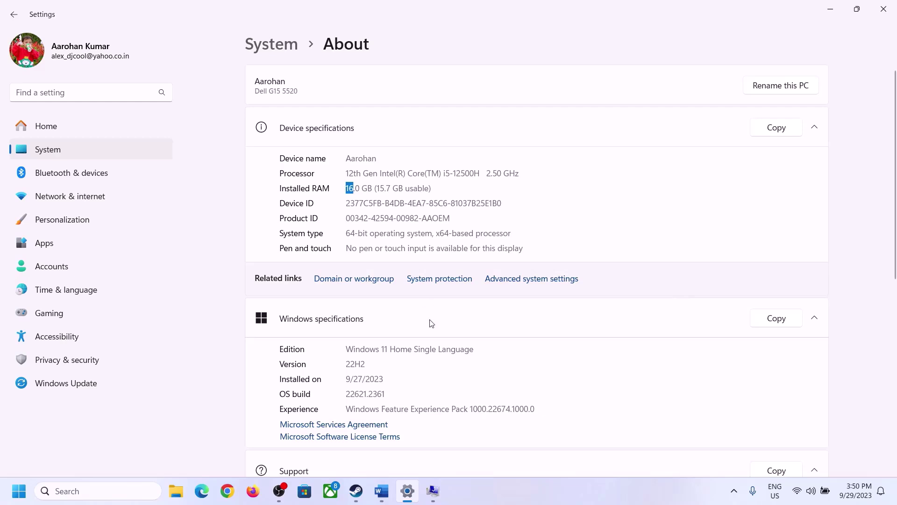
Launch the Calculator by running calc, place it beside the Virtual Memory dialog and consult the initial size rule in the notes.
{"action": "left_click", "coordinate": [431, 492]}
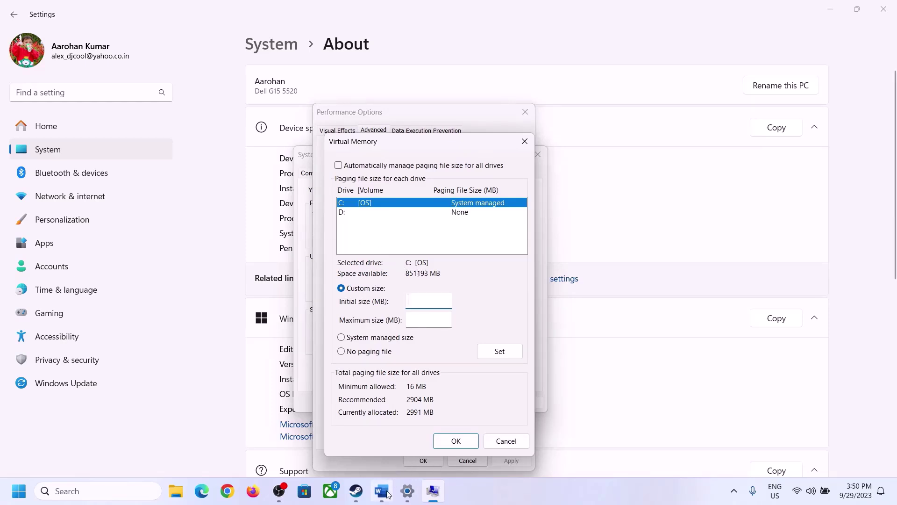
{"action": "mouse_move", "coordinate": [408, 491]}
{"action": "mouse_move", "coordinate": [405, 432]}
{"action": "key", "text": "super+r"}
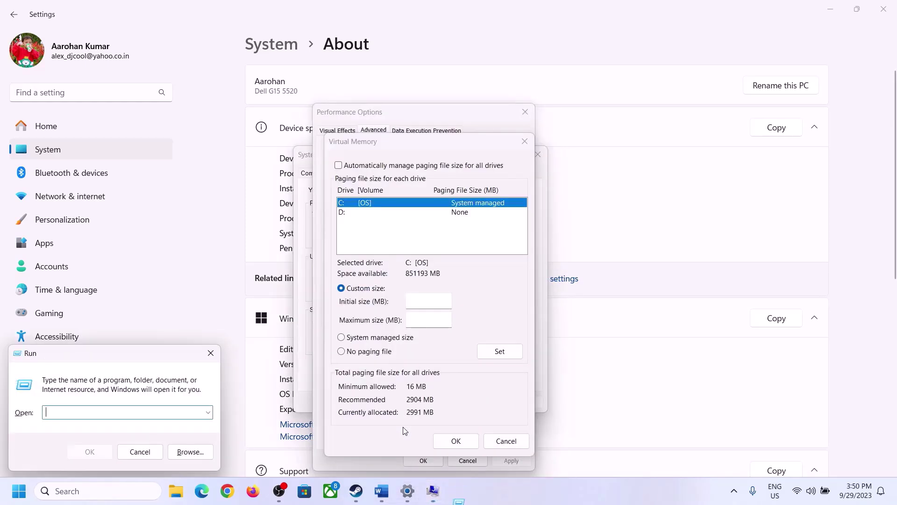
{"action": "type", "text": "ca"}
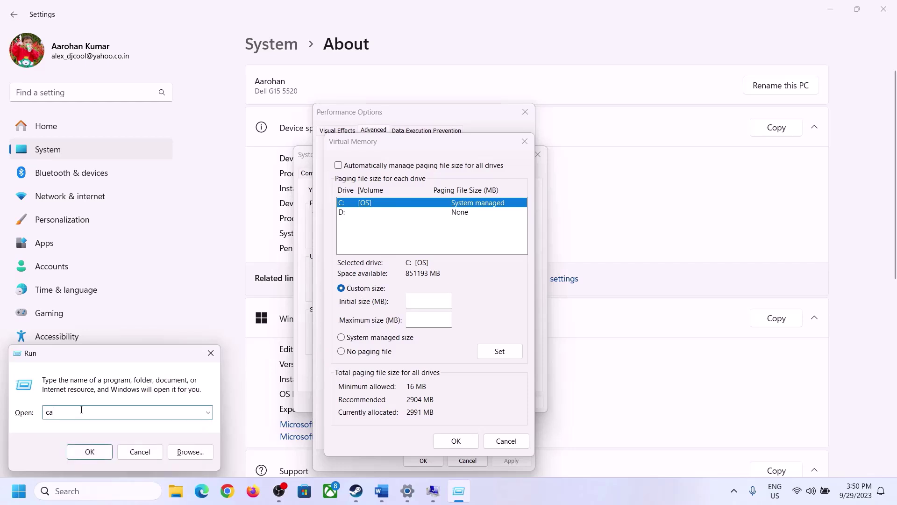
{"action": "type", "text": "lc"}
{"action": "left_click", "coordinate": [89, 452]}
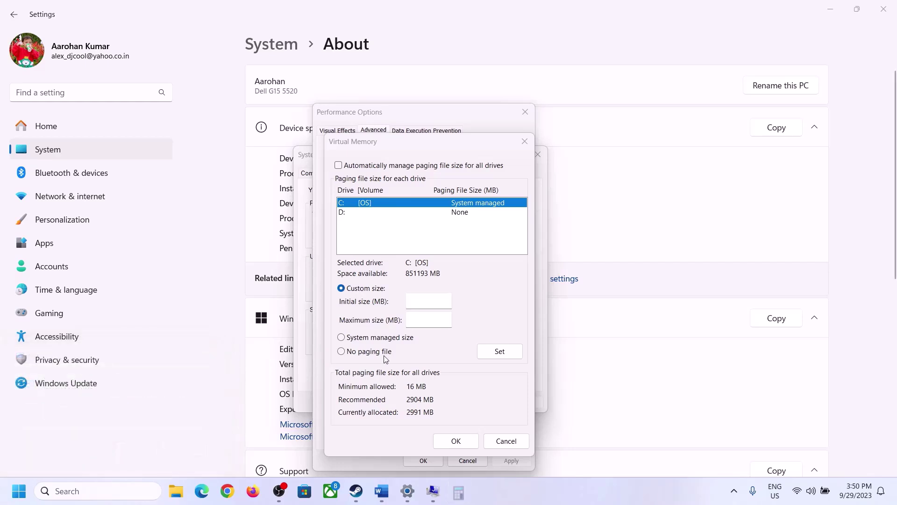
{"action": "left_click_drag", "start_coordinate": [142, 24], "coordinate": [655, 152]}
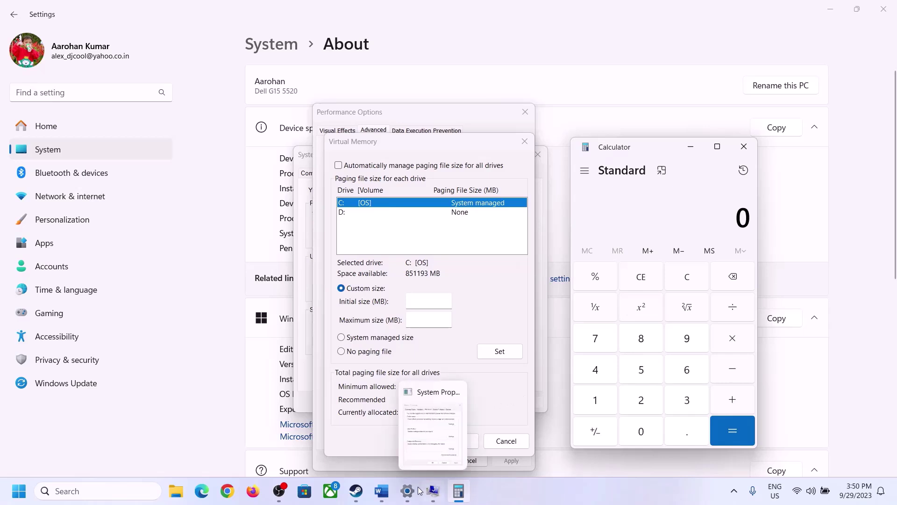
{"action": "left_click", "coordinate": [382, 496]}
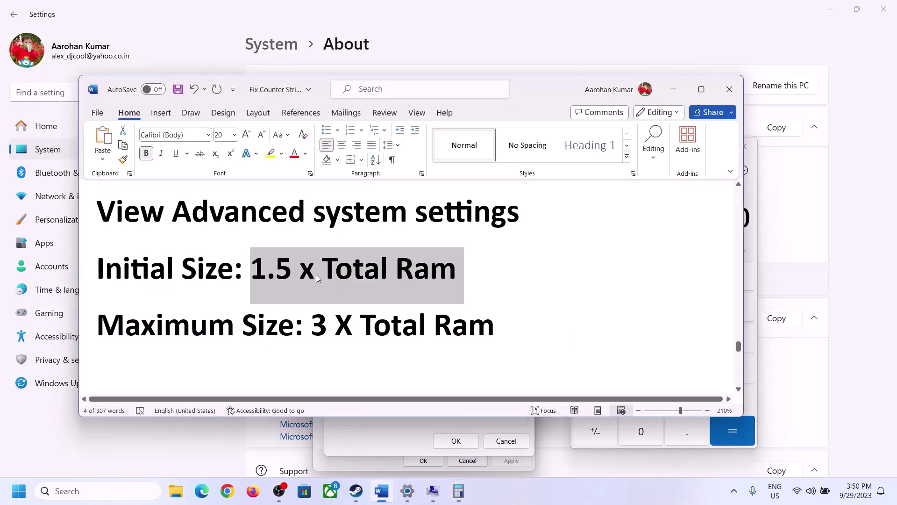
{"action": "left_click", "coordinate": [458, 491]}
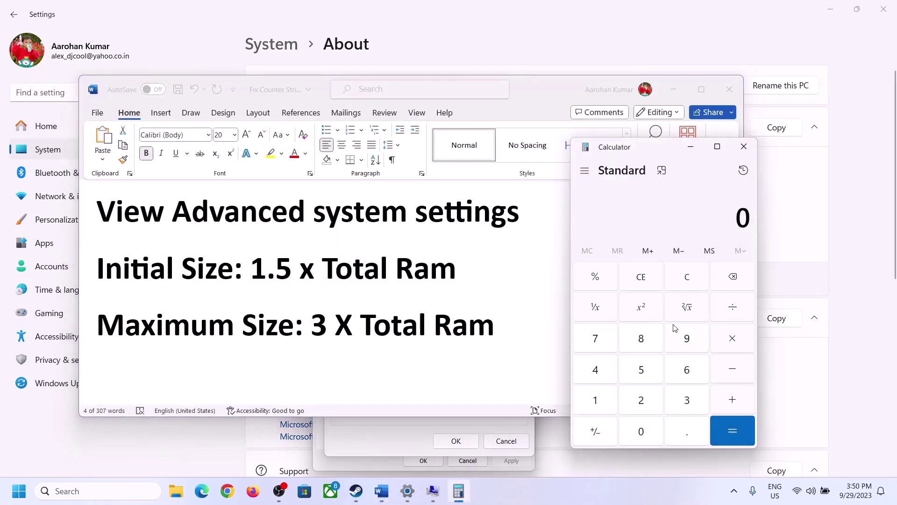
{"action": "left_click", "coordinate": [598, 403]}
{"action": "left_click", "coordinate": [683, 377]}
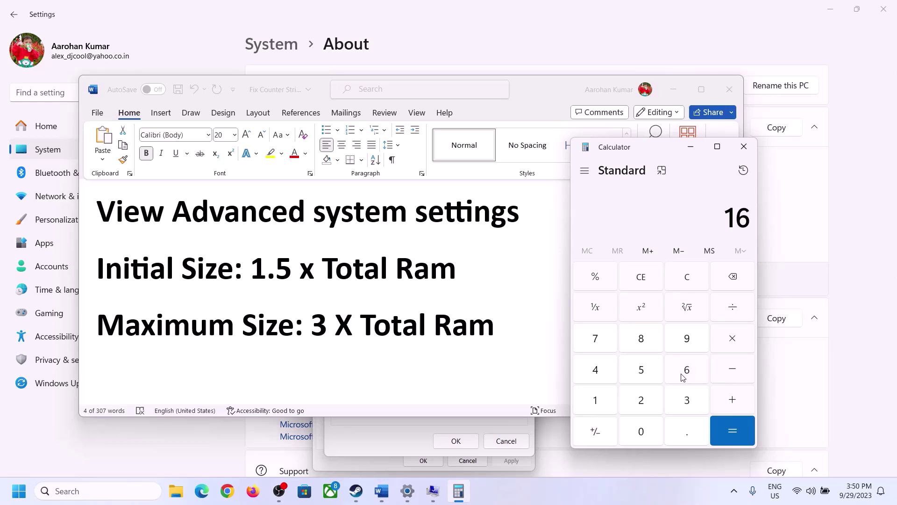
{"action": "left_click", "coordinate": [689, 286]}
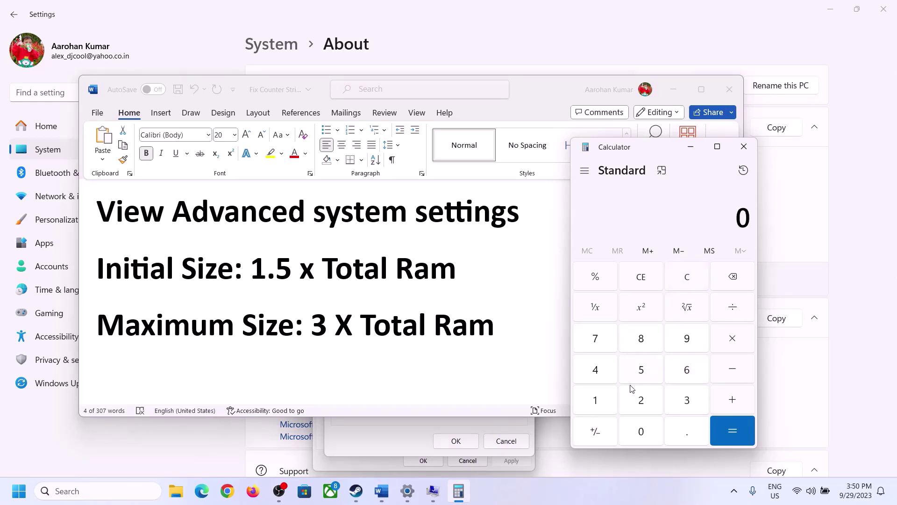
Convert 16 GB of RAM to megabytes in the Calculator by computing 16 × 1024.
{"action": "left_click", "coordinate": [602, 401]}
{"action": "left_click", "coordinate": [674, 374]}
{"action": "left_click", "coordinate": [732, 340]}
{"action": "left_click", "coordinate": [598, 407]}
{"action": "left_click", "coordinate": [642, 432]}
{"action": "left_click", "coordinate": [645, 406]}
{"action": "left_click", "coordinate": [603, 379]}
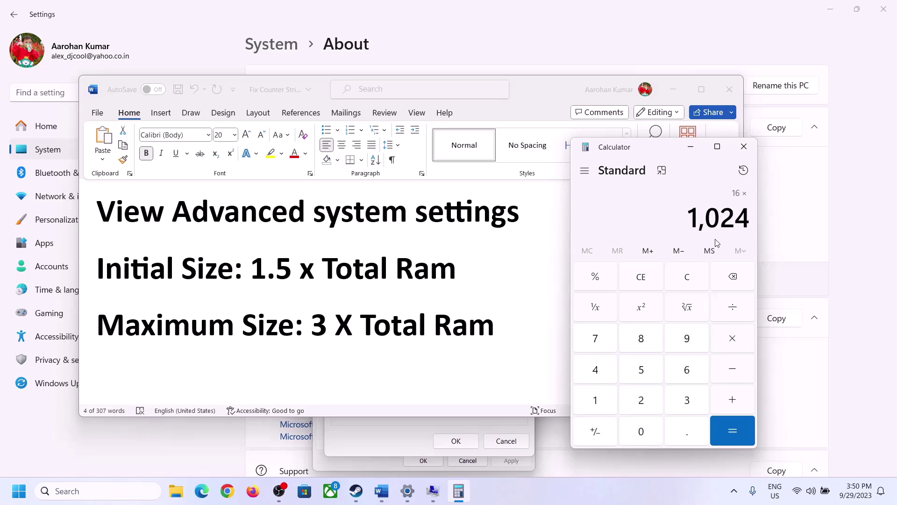
{"action": "left_click", "coordinate": [732, 431]}
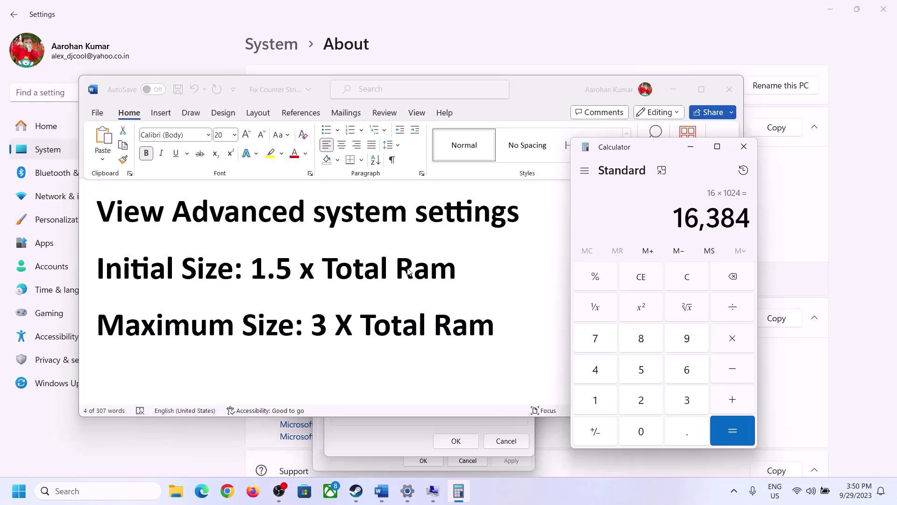
Multiply the converted RAM amount by 1.5 in the Calculator to get the initial paging file size.
{"action": "left_click", "coordinate": [734, 343]}
{"action": "left_click", "coordinate": [609, 404]}
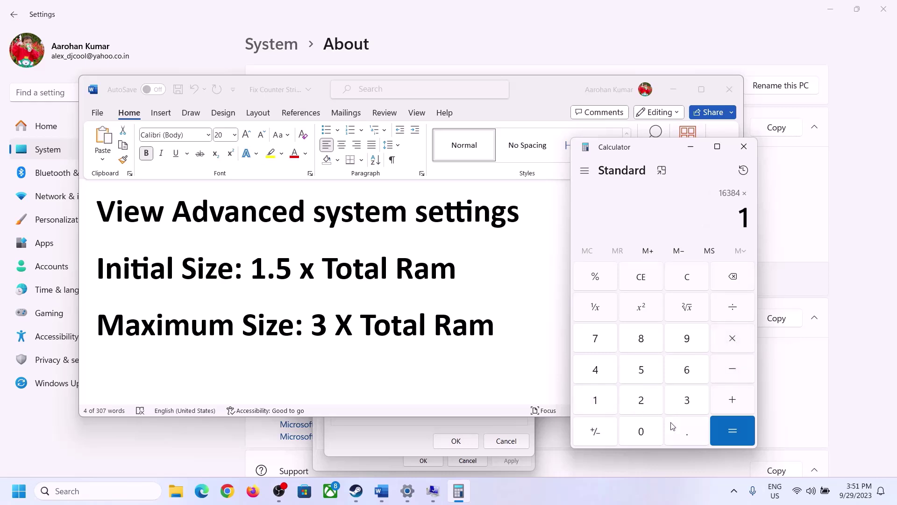
{"action": "left_click", "coordinate": [683, 438]}
{"action": "left_click", "coordinate": [642, 372]}
{"action": "left_click", "coordinate": [731, 423]}
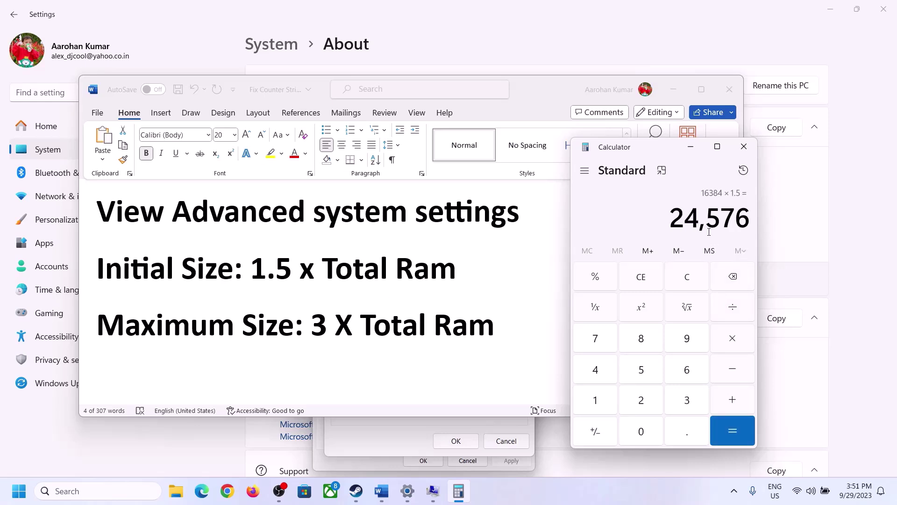
Set the custom initial paging file size for drive C to 24576 MB.
{"action": "left_click", "coordinate": [397, 436]}
{"action": "left_click", "coordinate": [425, 303]}
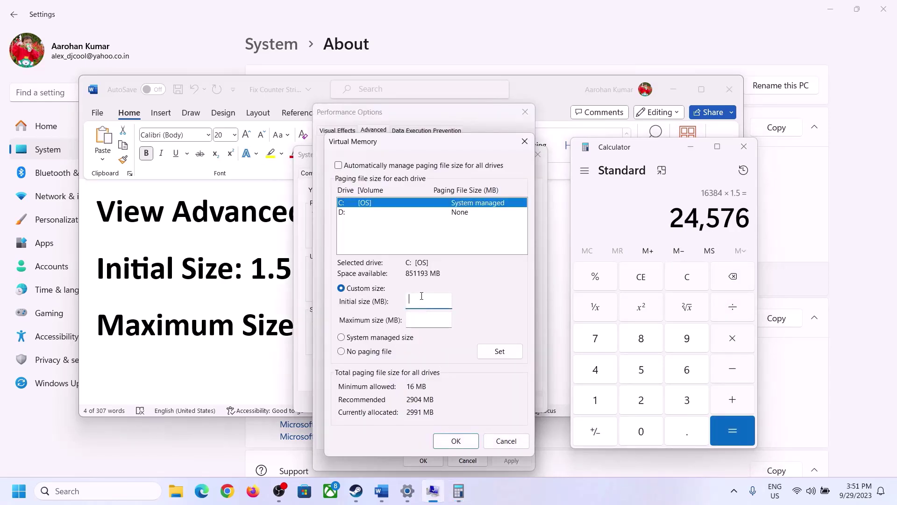
{"action": "type", "text": "24576"}
{"action": "left_click", "coordinate": [450, 319]}
Review the "3 X Total Ram" maximum size rule, clear the Calculator and recheck the installed RAM in Settings.
{"action": "left_click", "coordinate": [260, 330]}
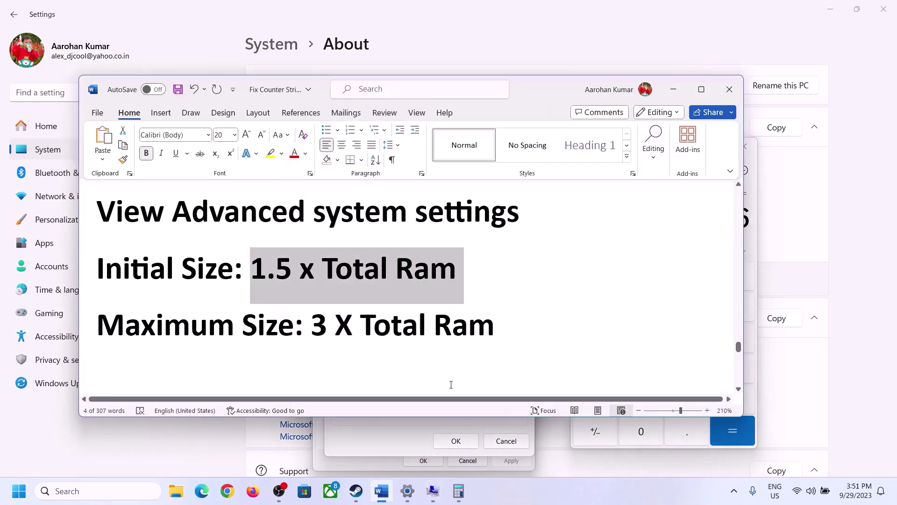
{"action": "left_click", "coordinate": [754, 242]}
{"action": "left_click", "coordinate": [695, 278]}
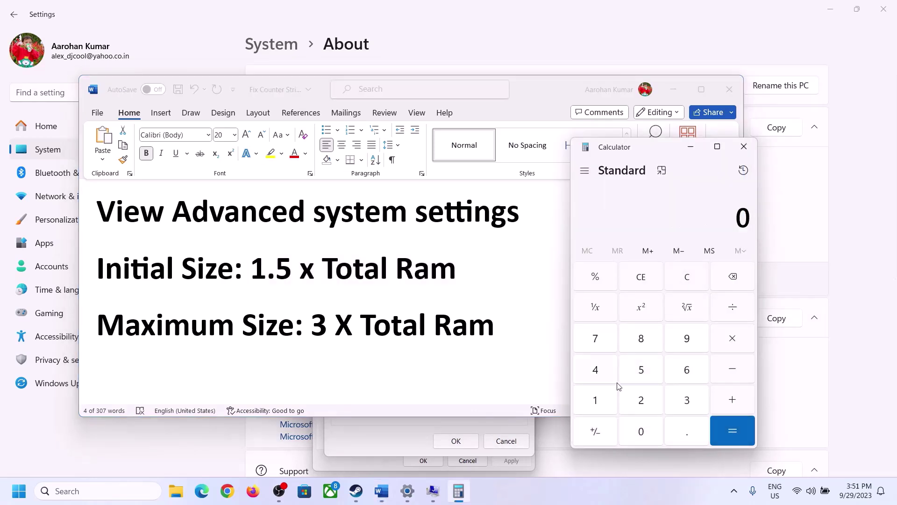
{"action": "left_click", "coordinate": [415, 499]}
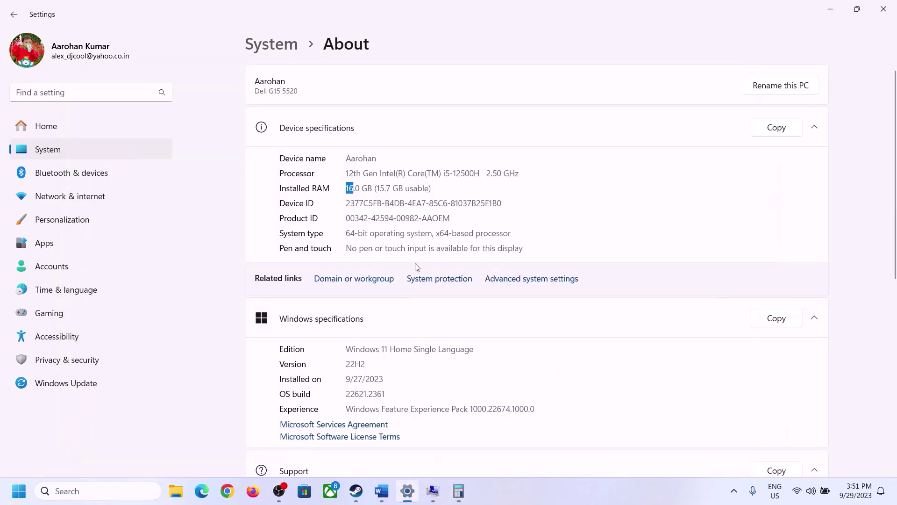
{"action": "left_click", "coordinate": [459, 490]}
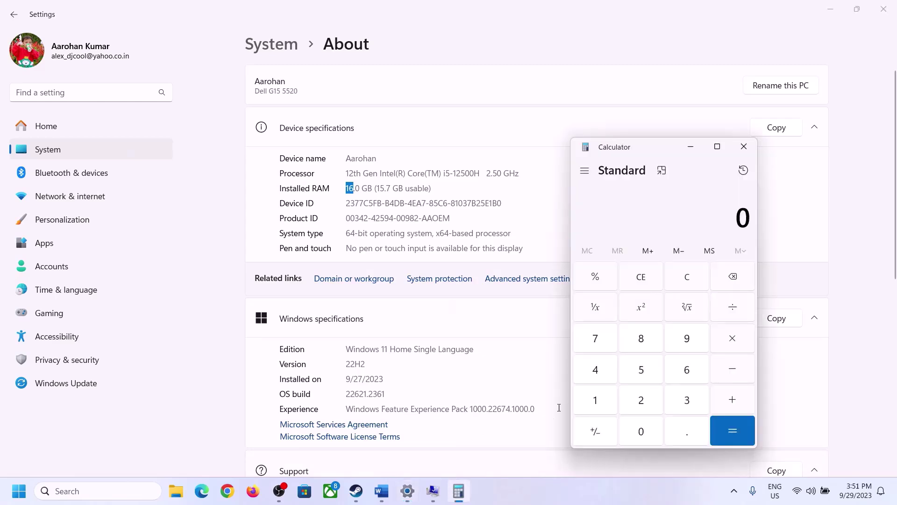
Compute 16 × 1024 in the Calculator again to get the RAM in megabytes for the maximum size.
{"action": "left_click", "coordinate": [603, 395]}
{"action": "left_click", "coordinate": [683, 369]}
{"action": "left_click", "coordinate": [729, 338]}
{"action": "left_click", "coordinate": [602, 396]}
{"action": "left_click", "coordinate": [636, 427]}
{"action": "left_click", "coordinate": [642, 399]}
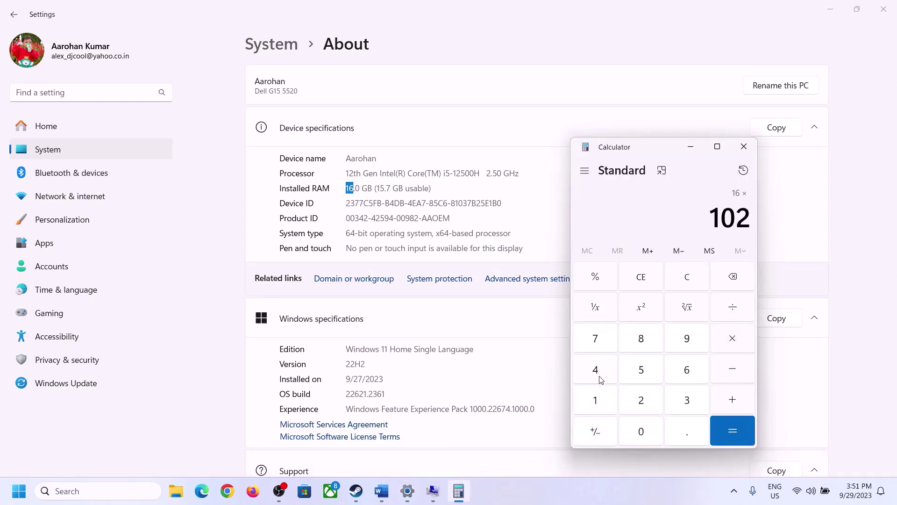
{"action": "left_click", "coordinate": [597, 371]}
{"action": "left_click", "coordinate": [725, 436]}
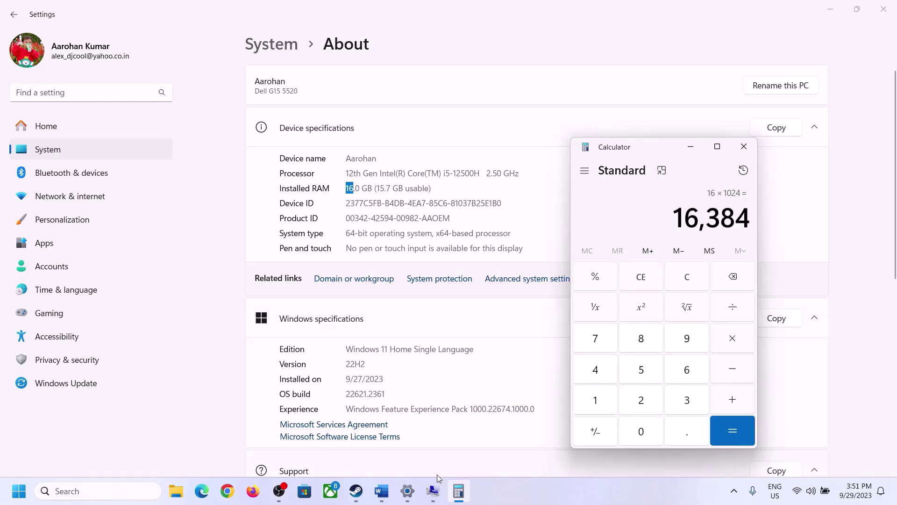
Check the maximum size rule in the Word notes and multiply the converted RAM amount by 3 in the Calculator.
{"action": "left_click", "coordinate": [381, 491]}
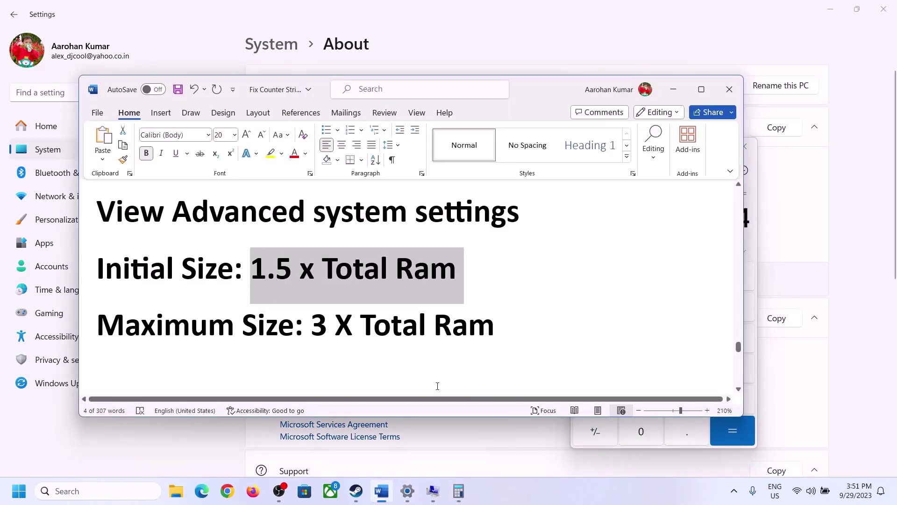
{"action": "left_click", "coordinate": [752, 243]}
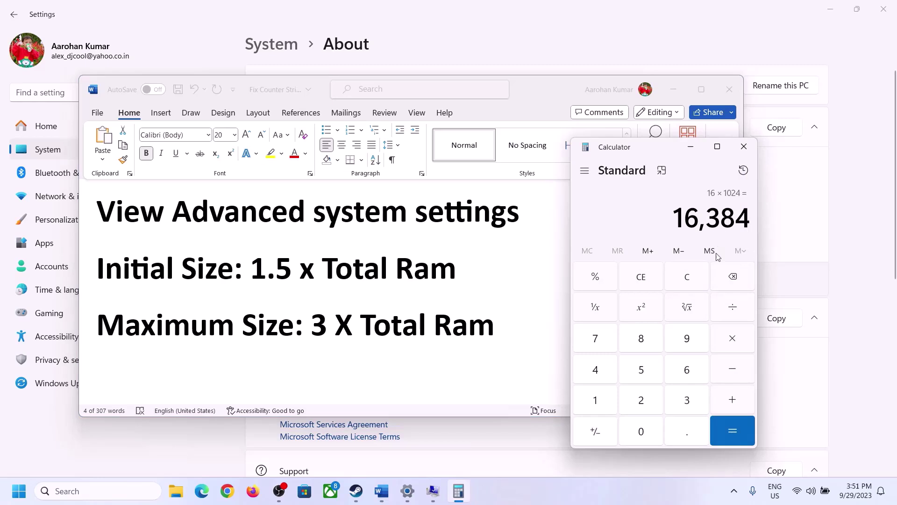
{"action": "left_click", "coordinate": [732, 339]}
{"action": "left_click", "coordinate": [678, 401]}
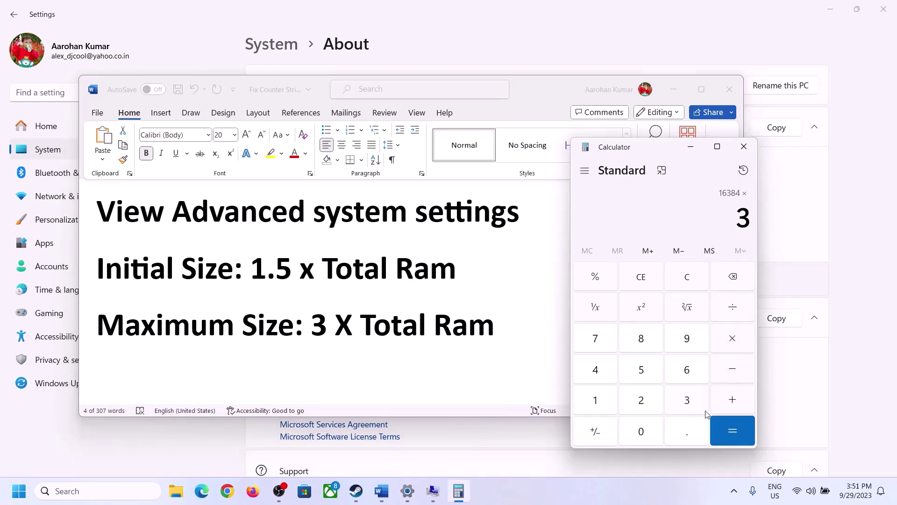
{"action": "left_click", "coordinate": [739, 428]}
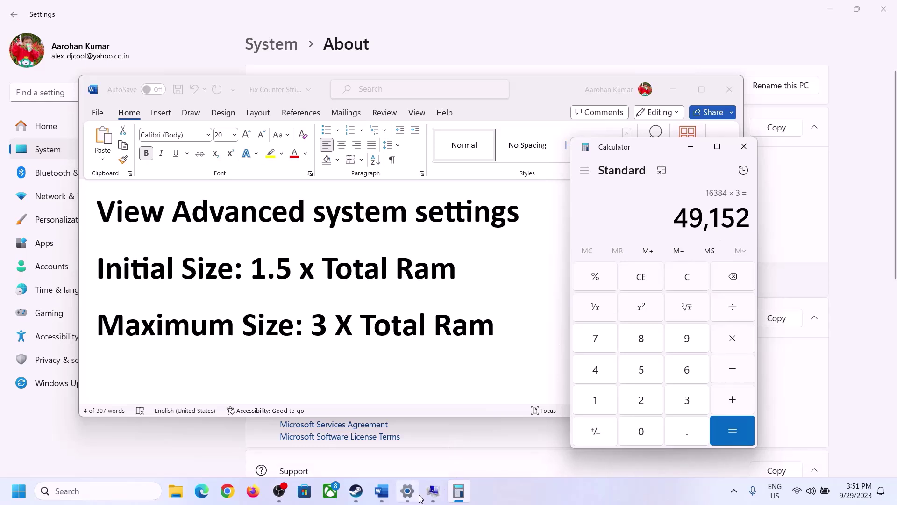
Set the custom maximum paging file size for drive C to 49152 MB and assign the custom range to the drive.
{"action": "left_click", "coordinate": [432, 490]}
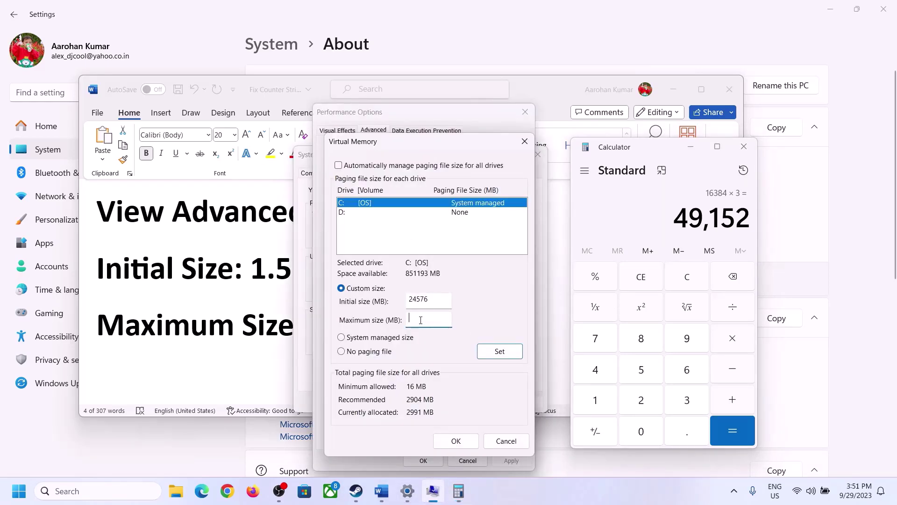
{"action": "type", "text": "49152"}
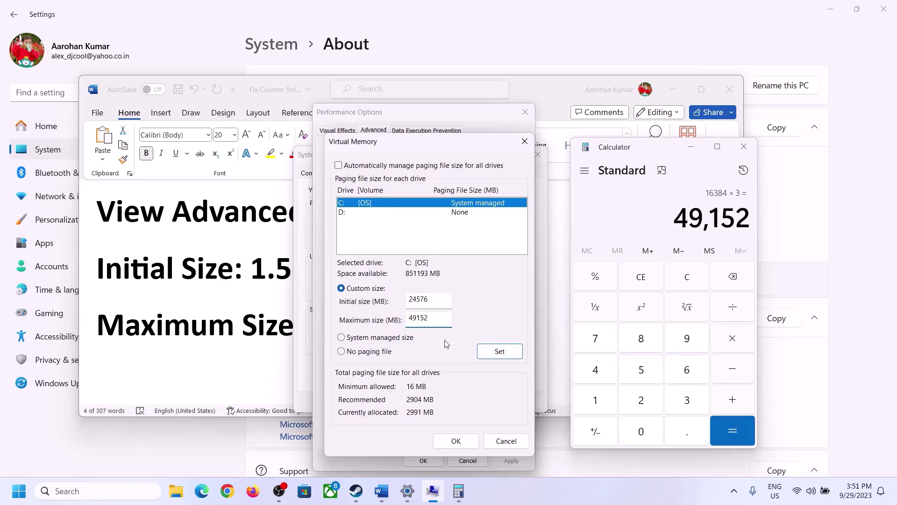
{"action": "left_click", "coordinate": [500, 352]}
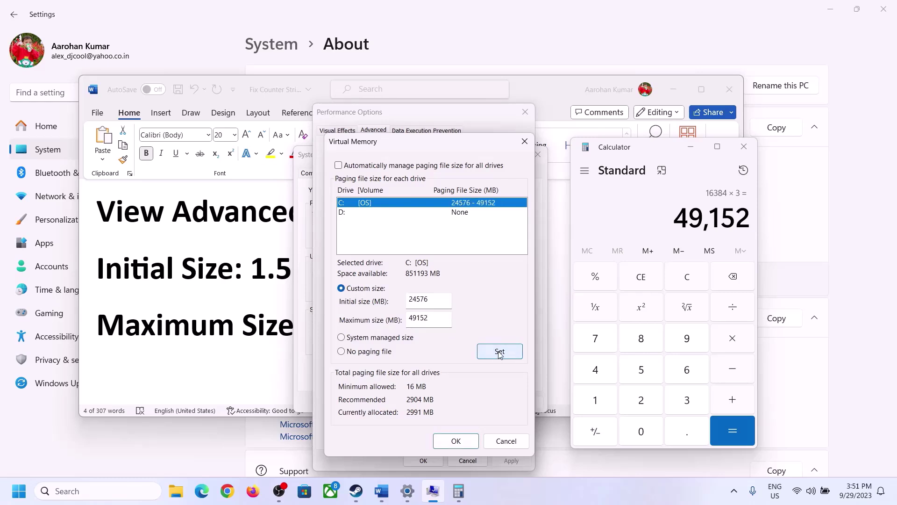
Confirm the virtual memory changes, close the performance and system properties dialogs, and dismiss the restart prompt without restarting.
{"action": "left_click", "coordinate": [460, 442]}
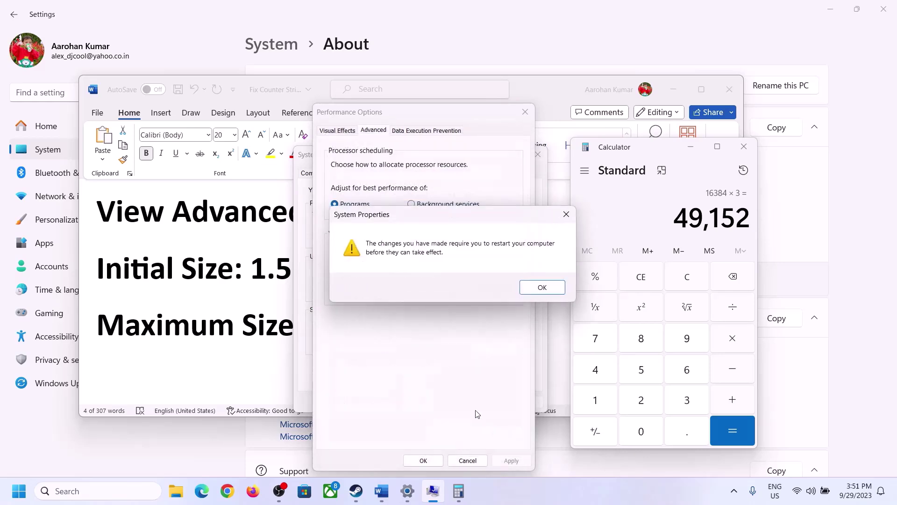
{"action": "left_click", "coordinate": [557, 287]}
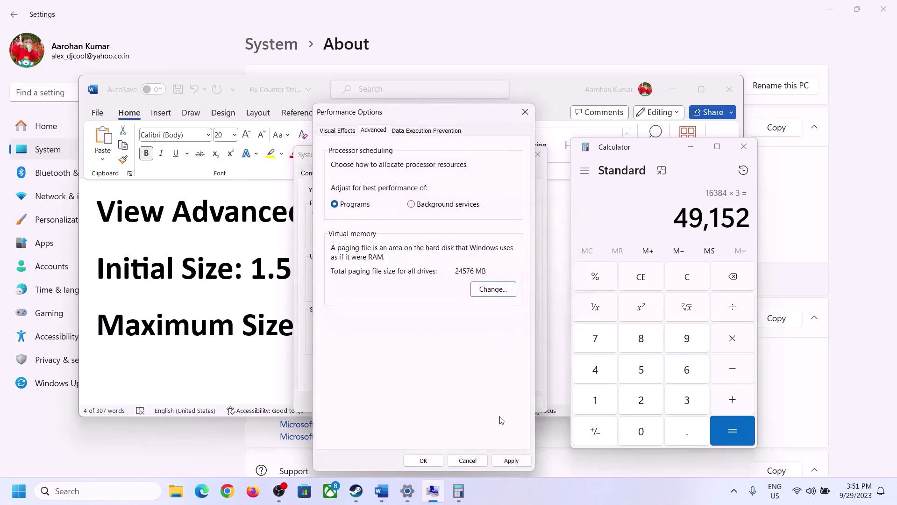
{"action": "left_click", "coordinate": [438, 461]}
{"action": "left_click", "coordinate": [425, 401]}
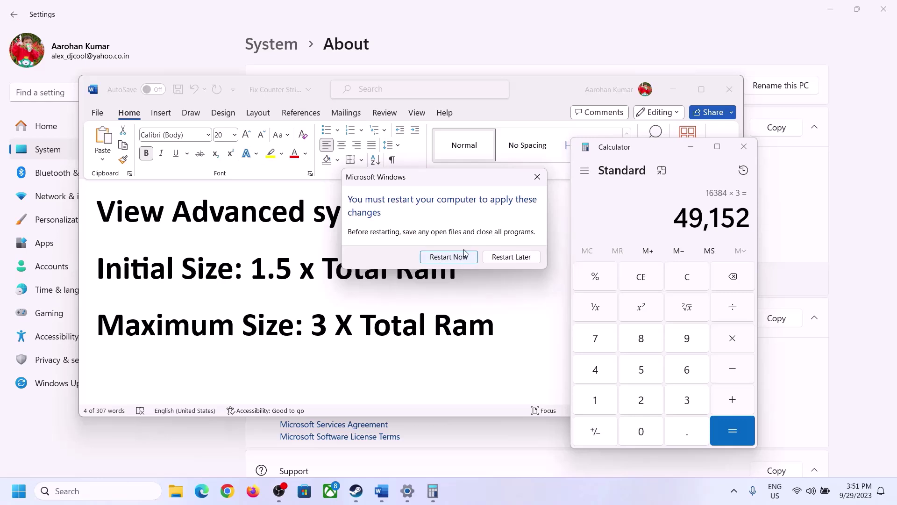
{"action": "left_click", "coordinate": [537, 178]}
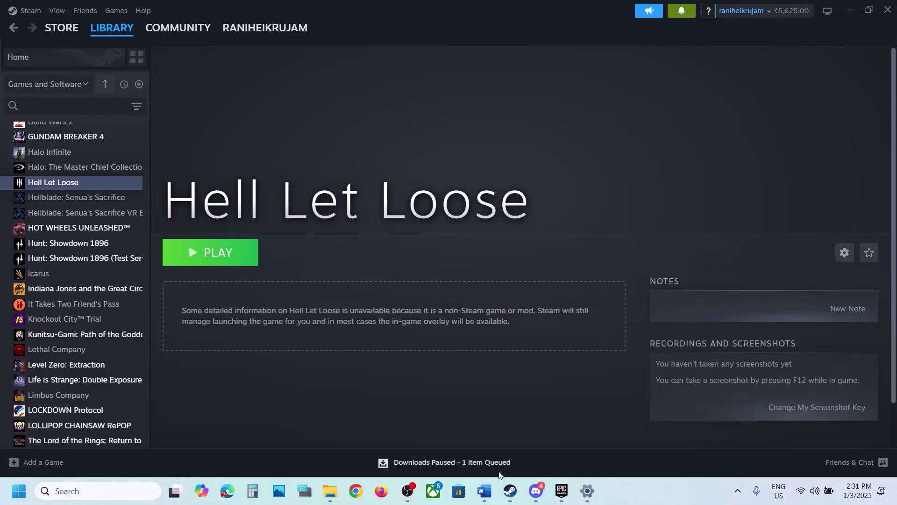
Switch to the Word notes and select the Microsoft download link under "Step 16) Install Visual C++ Files".
{"action": "left_click", "coordinate": [485, 490]}
{"action": "scroll", "coordinate": [393, 337], "scroll_direction": "down", "scroll_amount": 7}
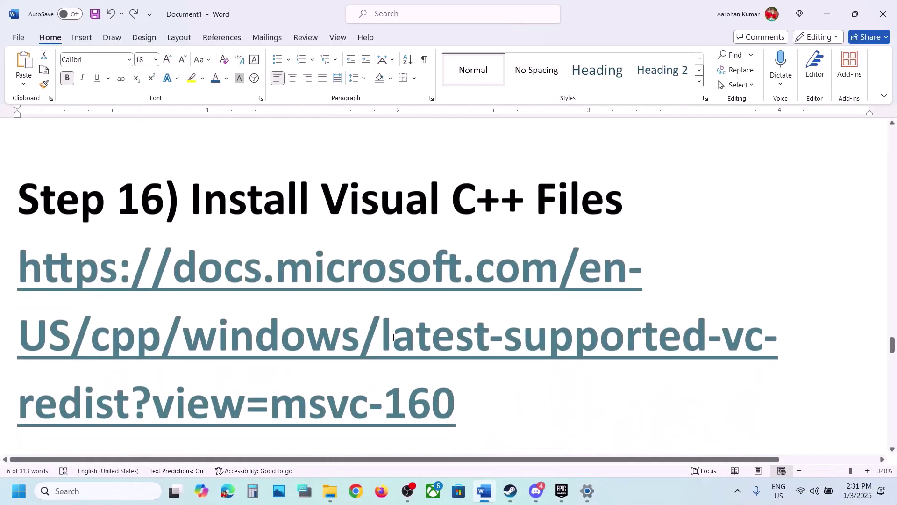
{"action": "left_click_drag", "start_coordinate": [492, 390], "coordinate": [0, 277]}
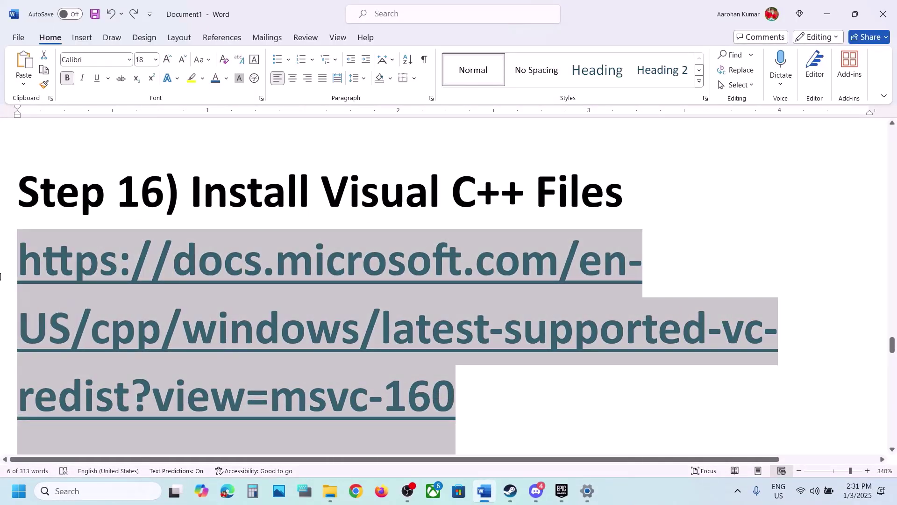